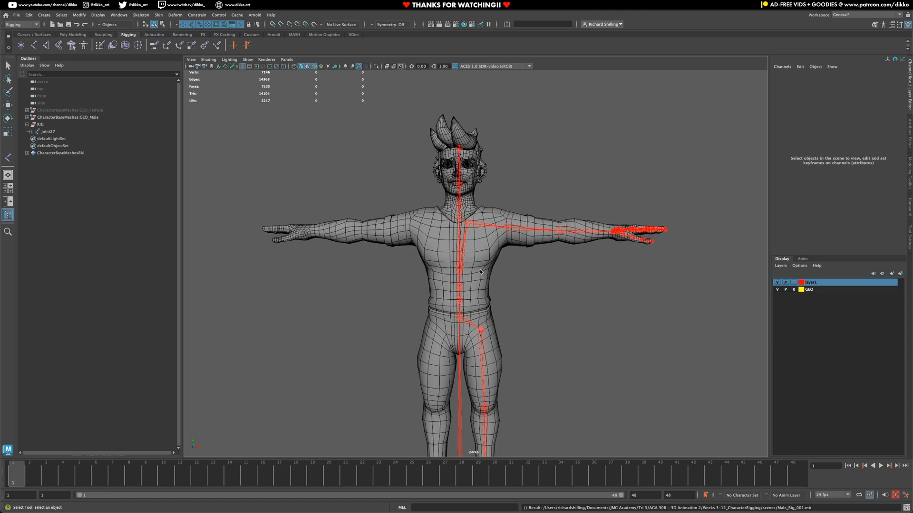
# Step: Select the skeleton's root joint, joint27, and expand it in the Outliner
pyautogui.scroll(4, 527, 342)
pyautogui.keyDown('alt'); pyautogui.moveTo(476, 388); pyautogui.dragTo(477, 229, button='middle'); pyautogui.keyUp('alt')
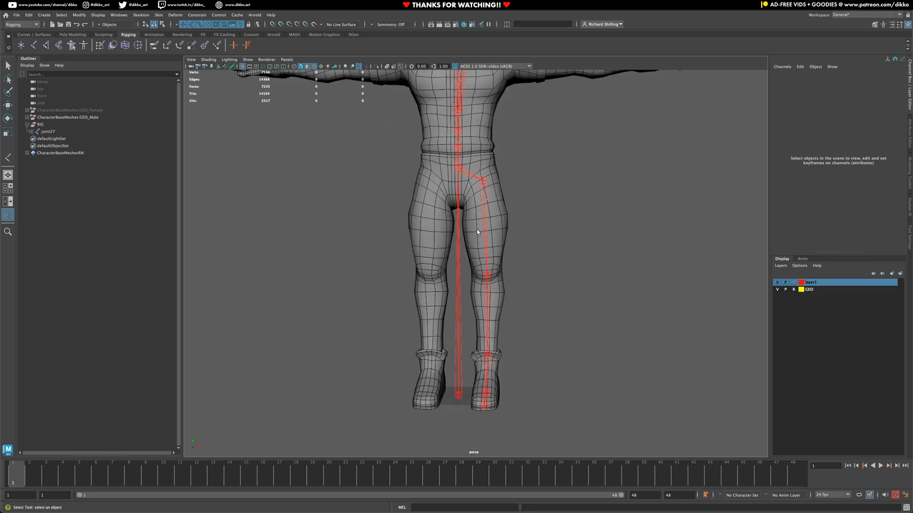
pyautogui.click(452, 394)
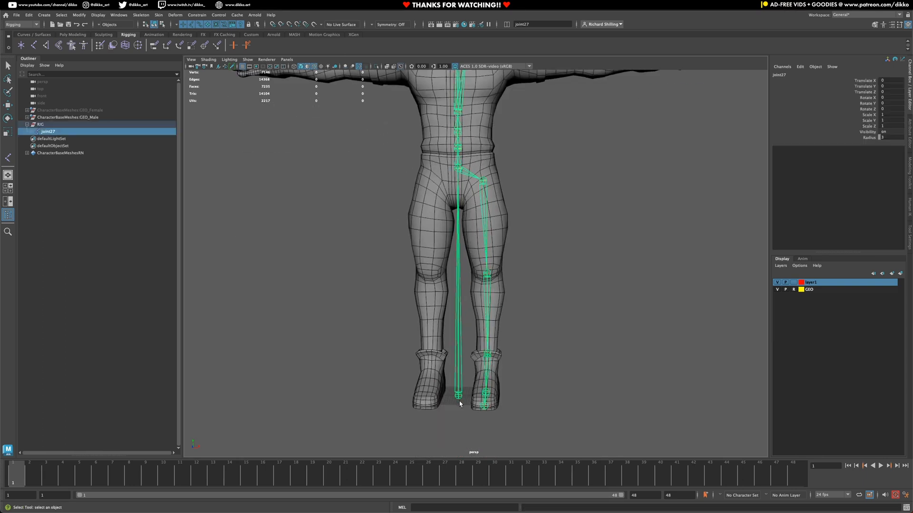
pyautogui.click(32, 132)
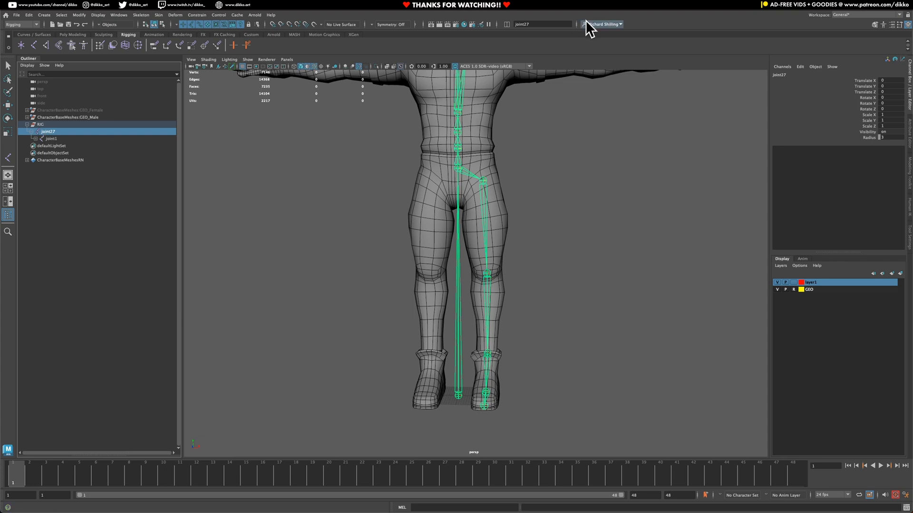
# Step: Switch the status-line input field to Rename mode and rename joint27 to Root1
pyautogui.click(497, 25)
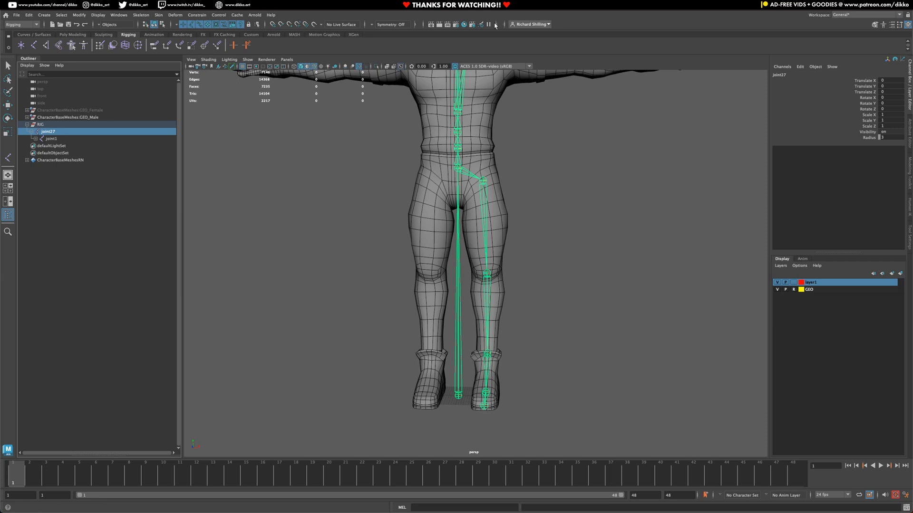
pyautogui.click(496, 25)
pyautogui.click(506, 25)
pyautogui.click(523, 29)
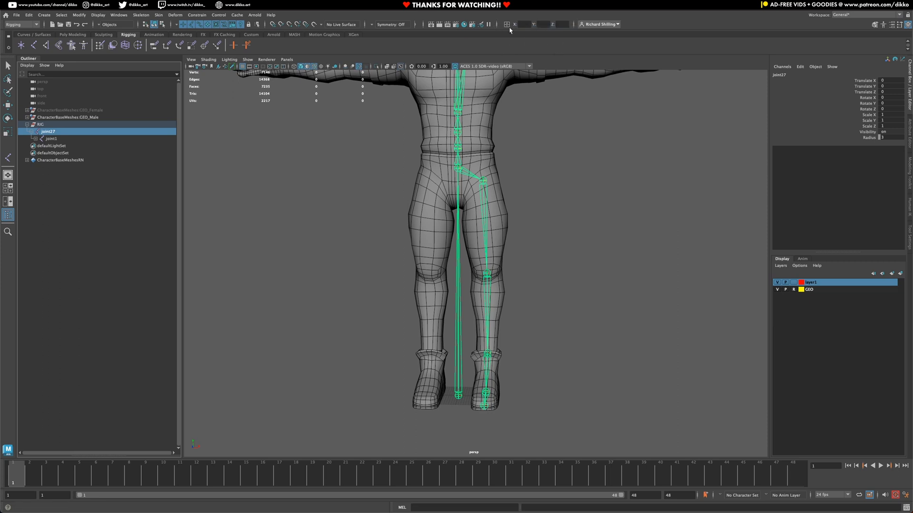
pyautogui.click(511, 25)
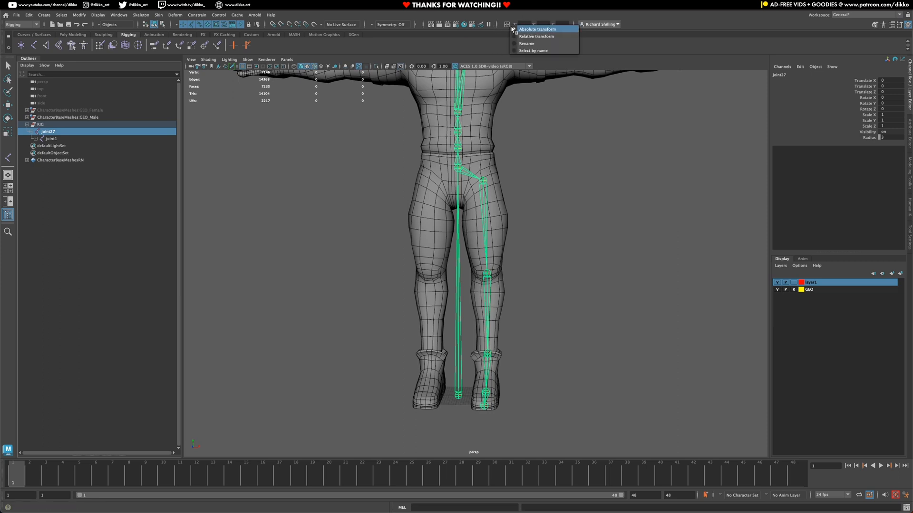
pyautogui.click(534, 44)
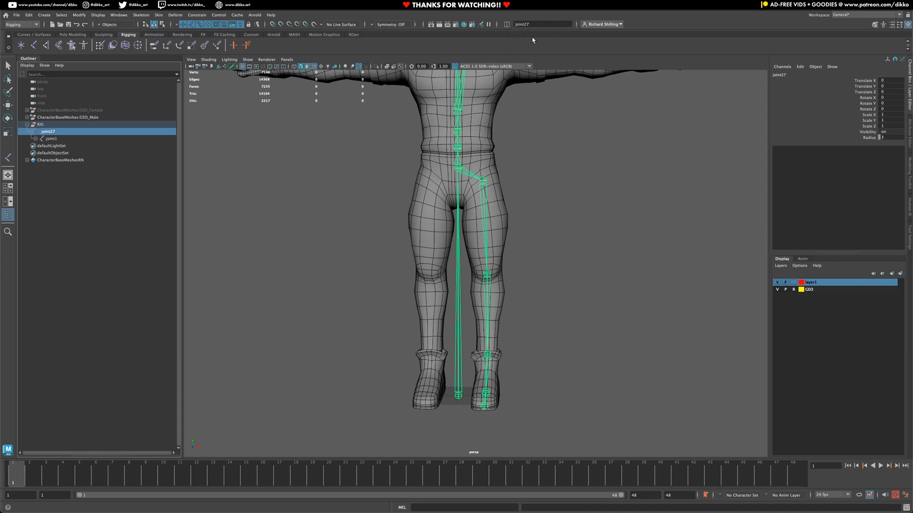
pyautogui.moveTo(539, 24); pyautogui.dragTo(431, 22)
pyautogui.write('R')
pyautogui.write('oot')
pyautogui.press('Return')
# Step: Rename the hip joint joint1 to hips1 and expand its children
pyautogui.click(50, 140)
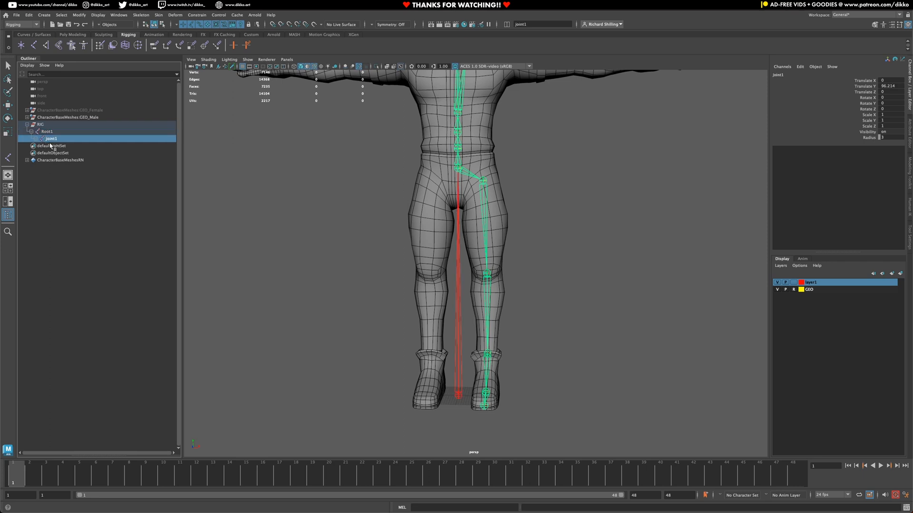
pyautogui.click(522, 25)
pyautogui.doubleClick(523, 25)
pyautogui.write('hips1')
pyautogui.press('Return')
pyautogui.press('f')
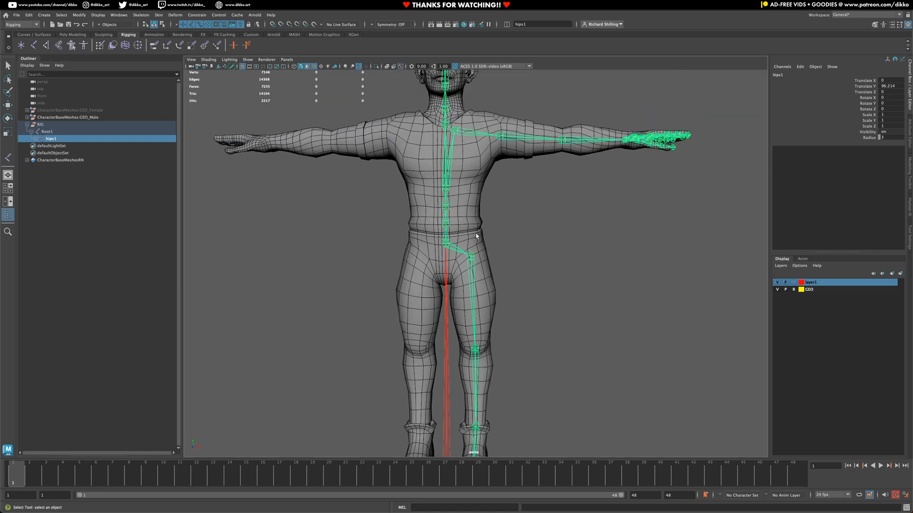
pyautogui.click(36, 139)
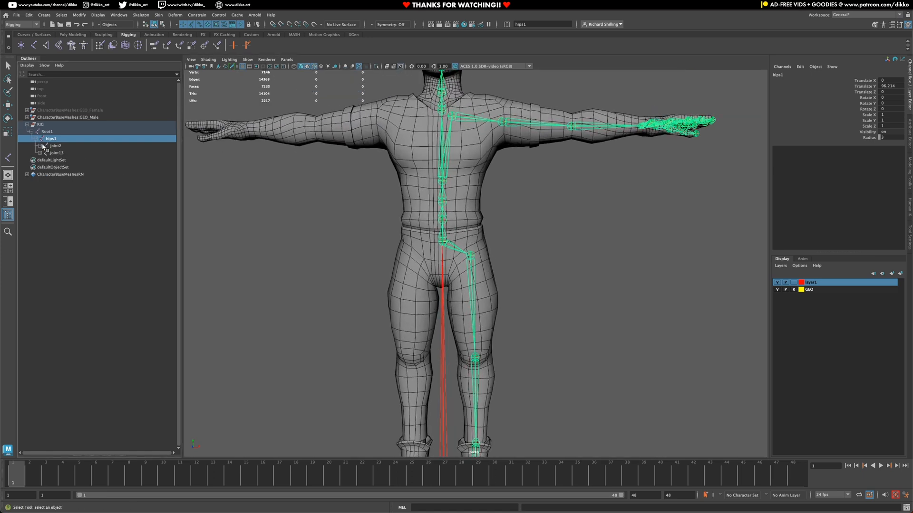
# Step: Rename joint2 to spine1 on its own, then undo that rename
pyautogui.click(64, 146)
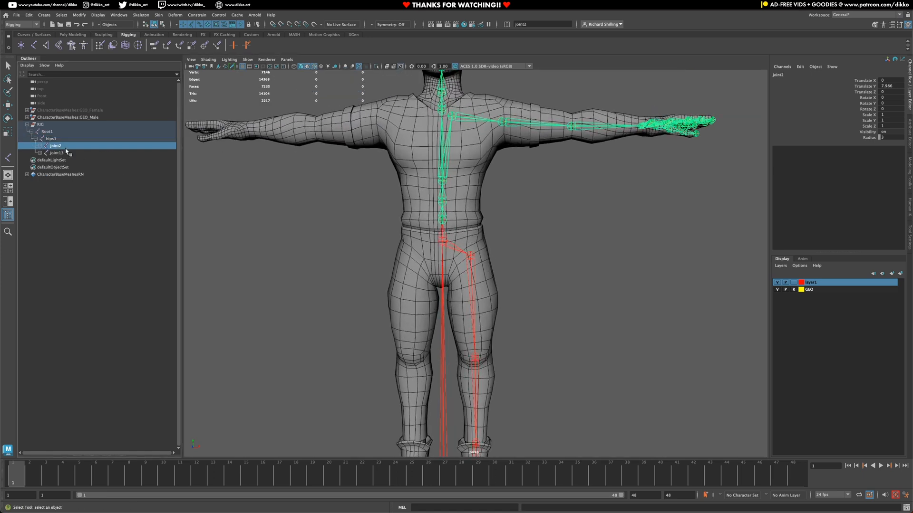
pyautogui.click(544, 26)
pyautogui.hotkey('ctrl', 'a')
pyautogui.write('spine1')
pyautogui.press('Return')
pyautogui.click(40, 145)
pyautogui.click(43, 153)
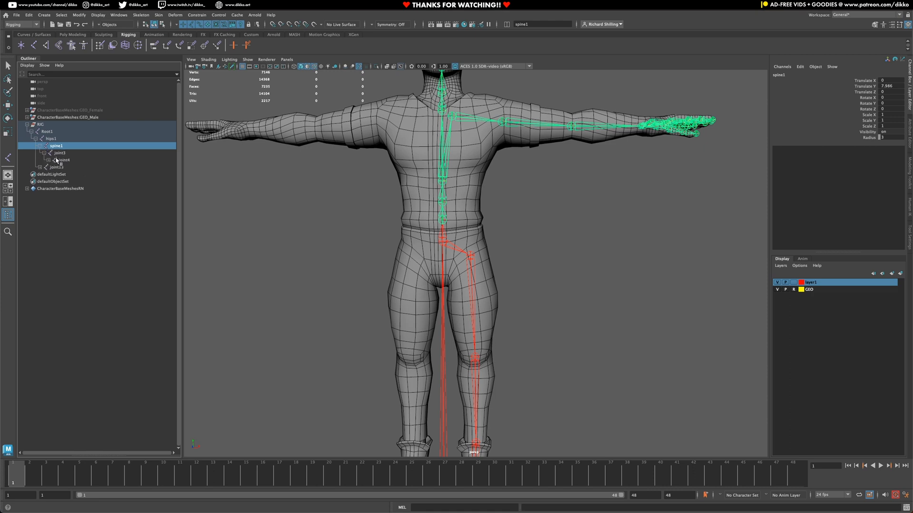
pyautogui.hotkey('ctrl', 'z')
# Step: Select joint2, joint3 and joint4 together and quick-rename them 'spine' (spine1–spine3)
pyautogui.click(49, 160)
pyautogui.keyDown('ctrl'); pyautogui.click(62, 154); pyautogui.keyUp('ctrl')
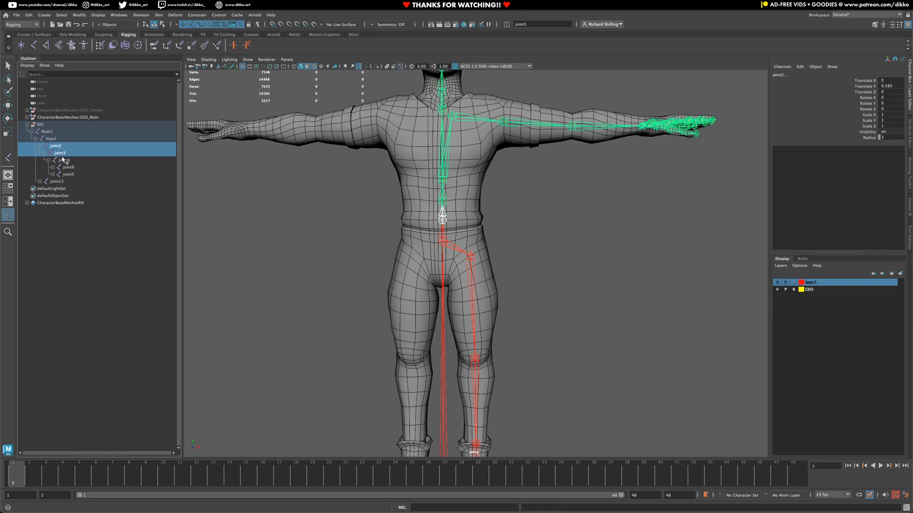
pyautogui.keyDown('ctrl'); pyautogui.click(62, 160); pyautogui.keyUp('ctrl')
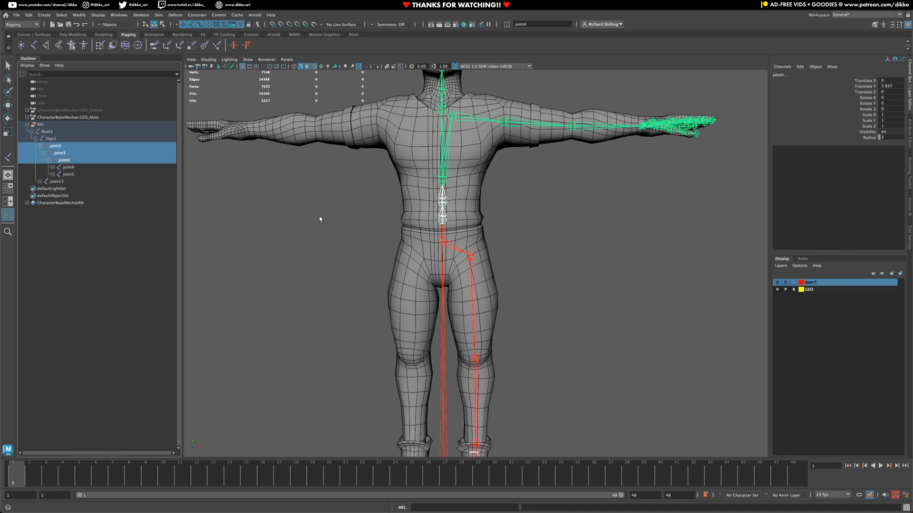
pyautogui.moveTo(533, 25); pyautogui.dragTo(426, 26)
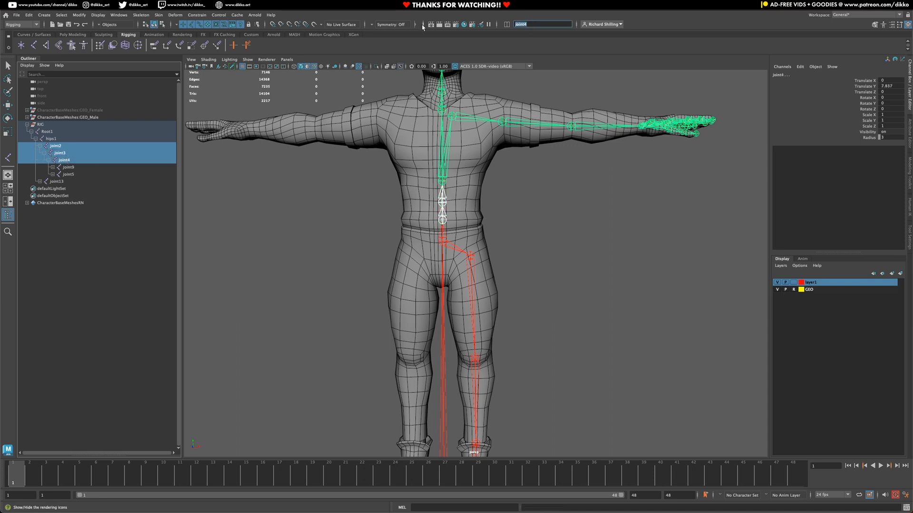
pyautogui.write('spine')
pyautogui.press('Return')
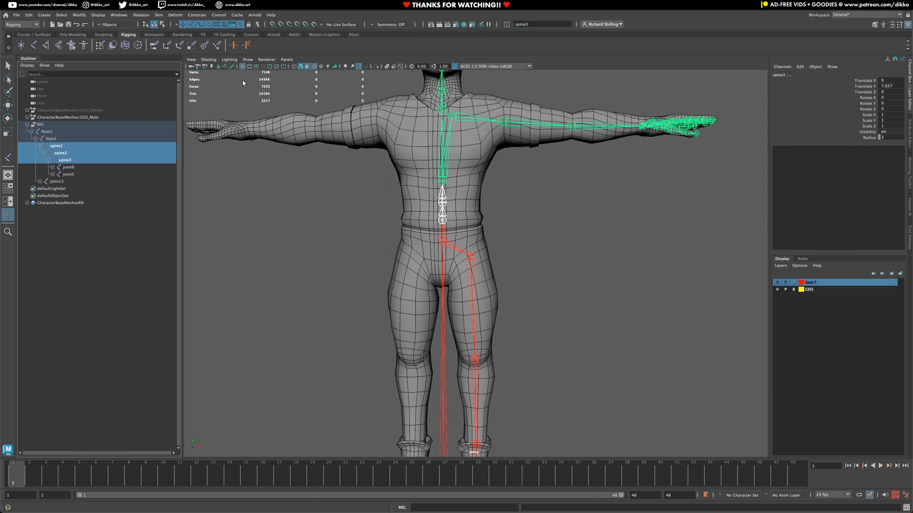
# Step: Check that the three joints now read spine1, spine2 and spine3
pyautogui.click(72, 188)
pyautogui.click(62, 145)
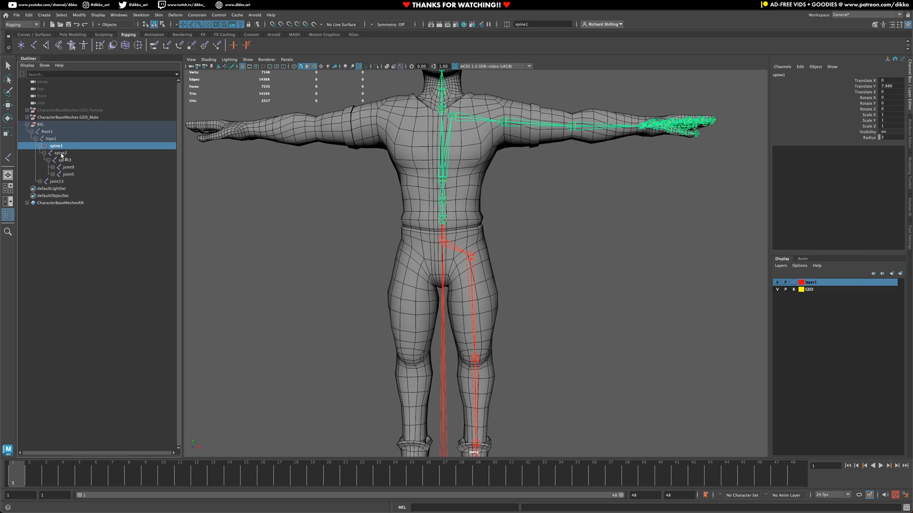
pyautogui.click(62, 153)
pyautogui.click(64, 160)
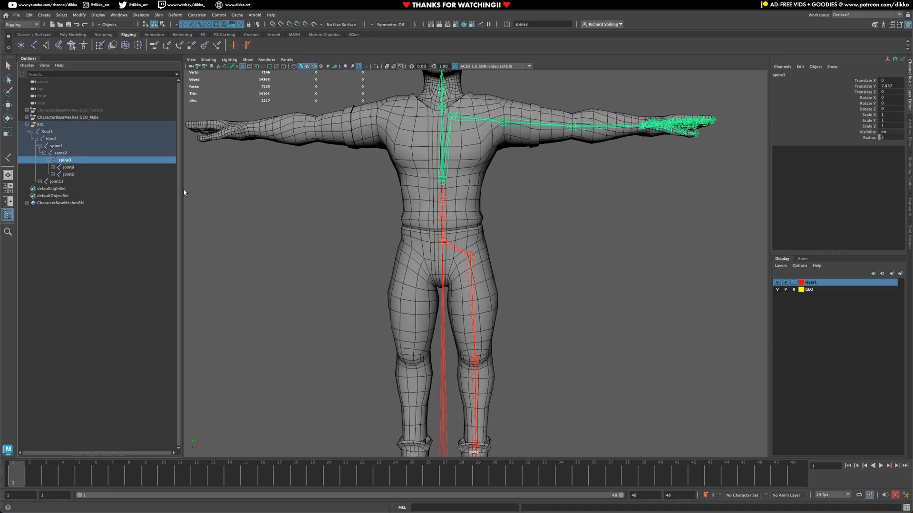
pyautogui.keyDown('alt'); pyautogui.moveTo(526, 170); pyautogui.dragTo(503, 202, button='middle'); pyautogui.keyUp('alt')
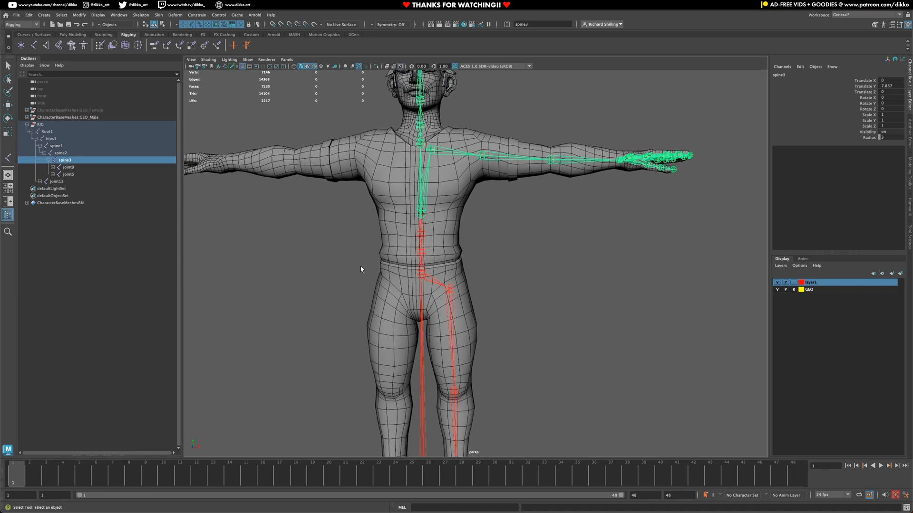
# Step: Rename the shoulder joint joint9 to shoulder_L1
pyautogui.click(67, 167)
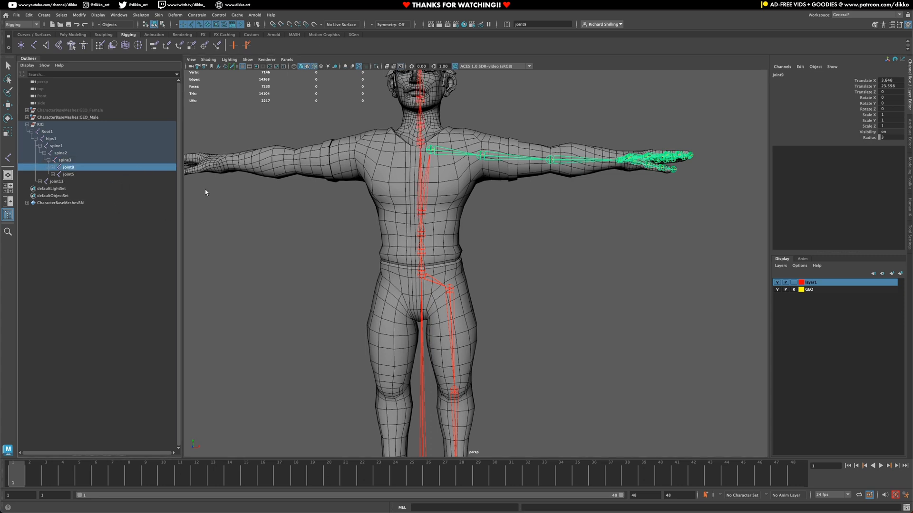
pyautogui.click(53, 168)
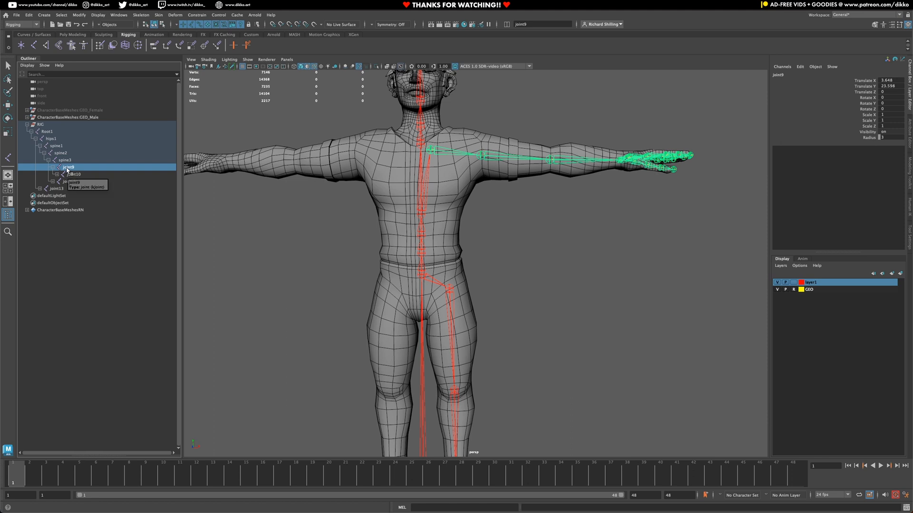
pyautogui.click(539, 25)
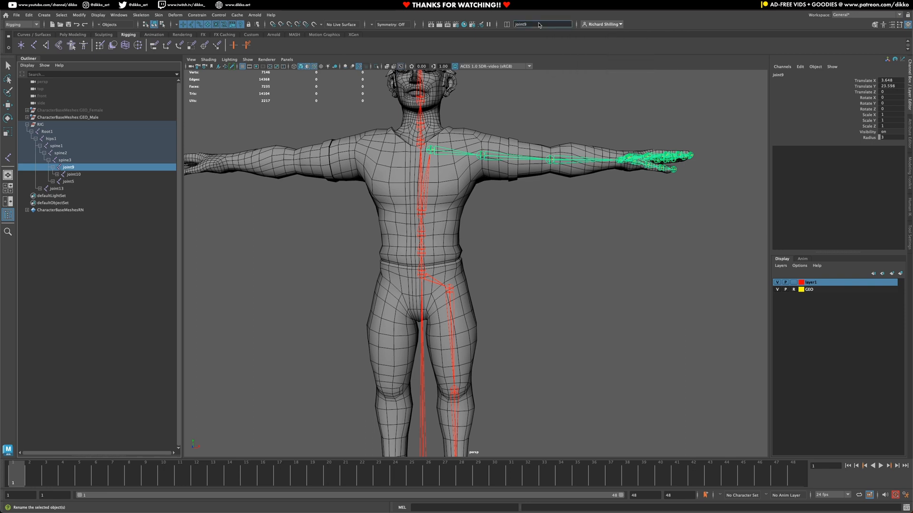
pyautogui.moveTo(539, 23); pyautogui.dragTo(492, 22)
pyautogui.write('s')
pyautogui.write('houlder_L1')
pyautogui.press('Return')
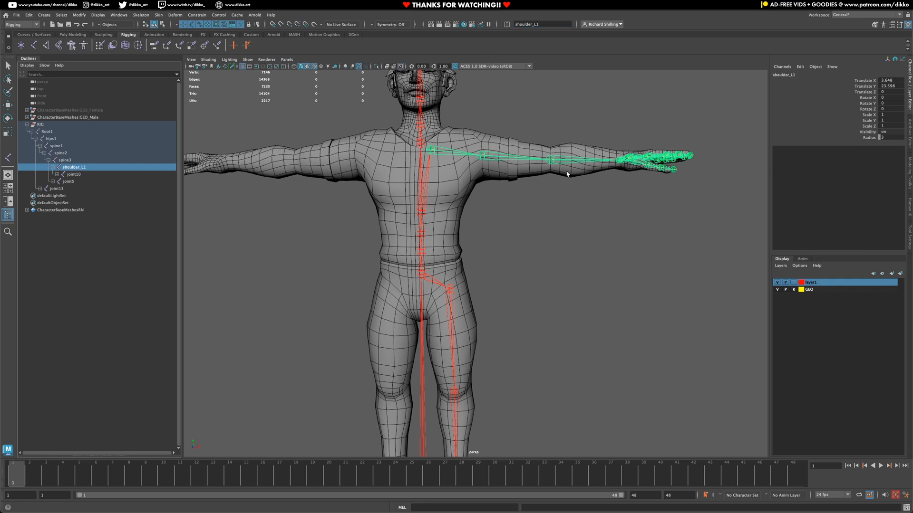
# Step: Rename the upper-arm joint joint10 to upperArm_L1
pyautogui.keyDown('alt'); pyautogui.moveTo(504, 186); pyautogui.dragTo(502, 216); pyautogui.keyUp('alt')
pyautogui.keyDown('alt'); pyautogui.moveTo(509, 197); pyautogui.dragTo(488, 228, button='middle'); pyautogui.keyUp('alt')
pyautogui.click(475, 195)
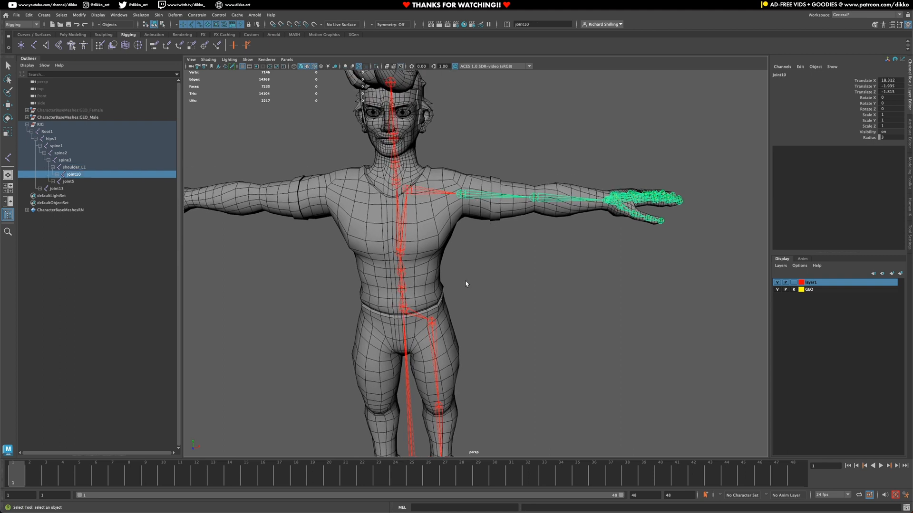
pyautogui.click(531, 24)
pyautogui.write('upperArm_L1')
pyautogui.press('Return')
# Step: Rename the forearm joint joint11 to forearm_L1
pyautogui.click(557, 198)
pyautogui.click(531, 24)
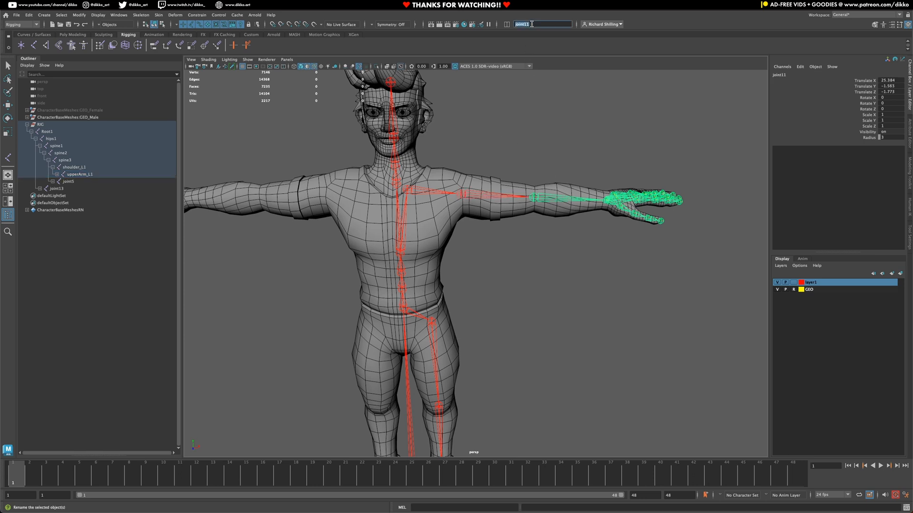
pyautogui.write('forearm_L1')
pyautogui.press('Return')
# Step: Rename the left wrist joint joint12 to hand_L1
pyautogui.press('f')
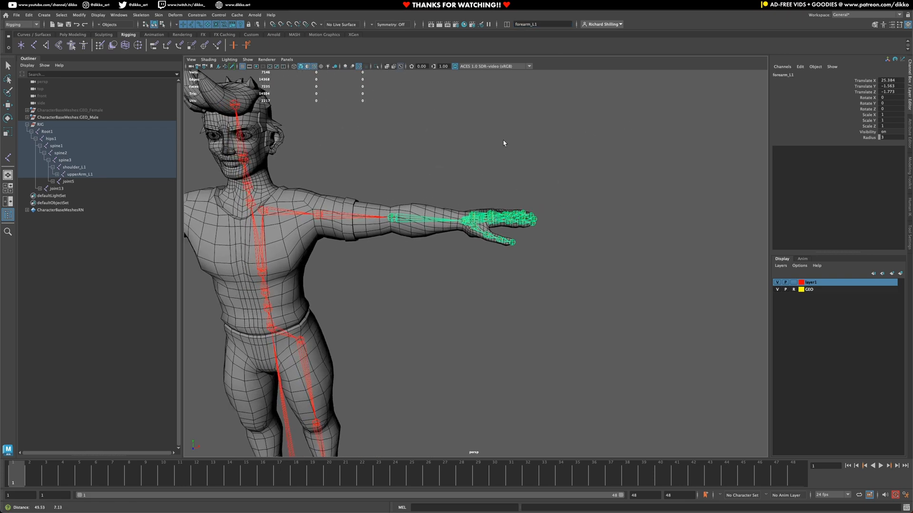
pyautogui.keyDown('alt'); pyautogui.moveTo(437, 220); pyautogui.dragTo(433, 233); pyautogui.keyUp('alt')
pyautogui.keyDown('alt'); pyautogui.moveTo(433, 233); pyautogui.dragTo(422, 263, button='middle'); pyautogui.keyUp('alt')
pyautogui.scroll(6, 407, 291)
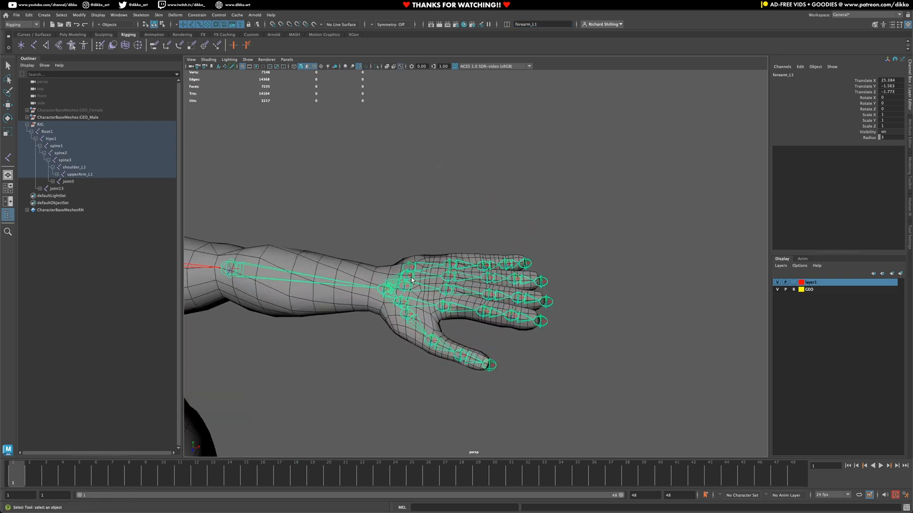
pyautogui.click(345, 303)
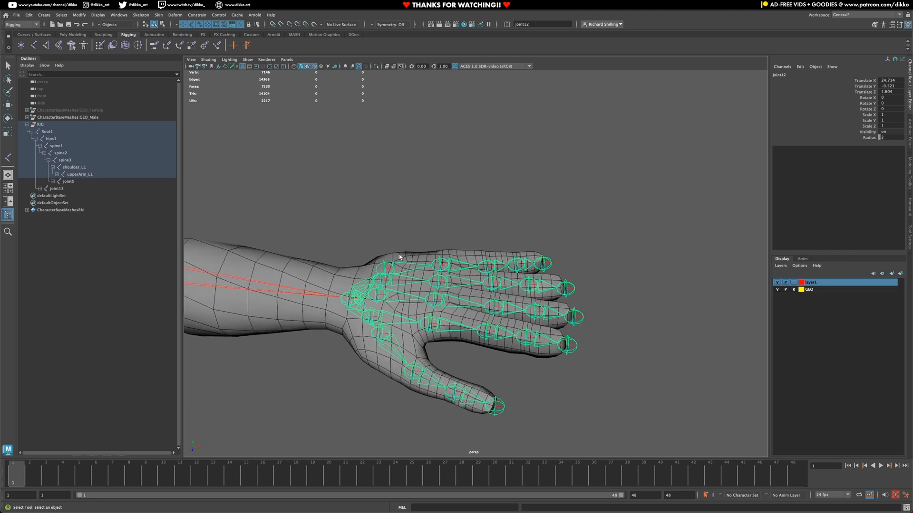
pyautogui.click(528, 23)
pyautogui.write('hand_L1')
pyautogui.press('Return')
# Step: Expand joint5 in the Outliner and select it as the first neck joint
pyautogui.keyDown('alt'); pyautogui.moveTo(375, 340); pyautogui.dragTo(475, 364); pyautogui.keyUp('alt')
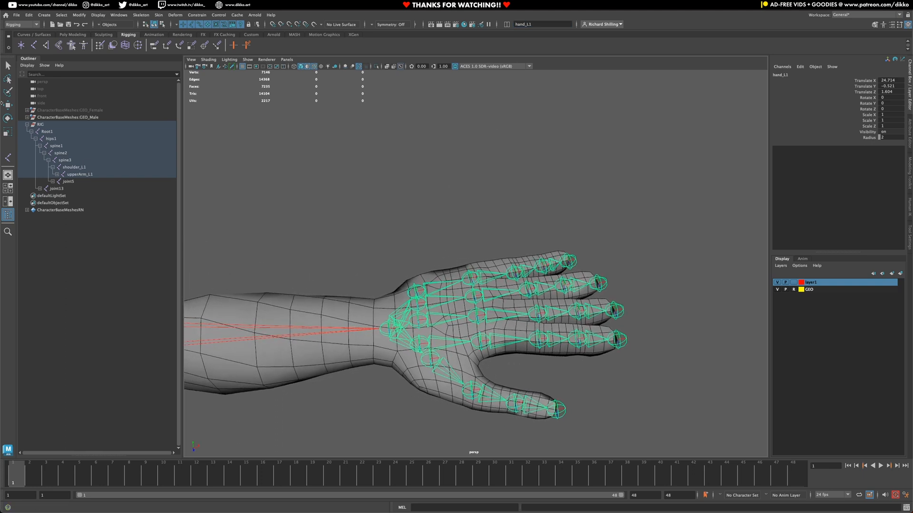
pyautogui.click(53, 181)
pyautogui.click(67, 181)
pyautogui.scroll(-10, 376, 275)
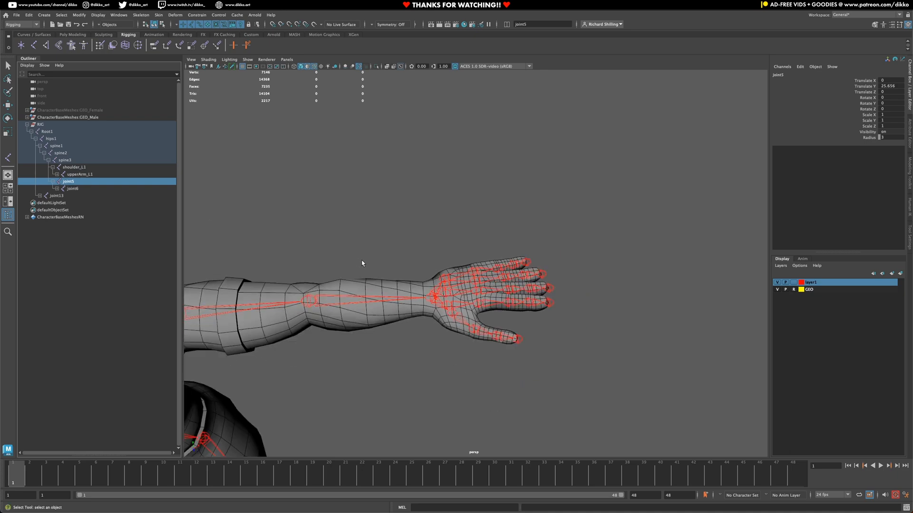
pyautogui.keyDown('alt'); pyautogui.moveTo(461, 170); pyautogui.dragTo(558, 132); pyautogui.keyUp('alt')
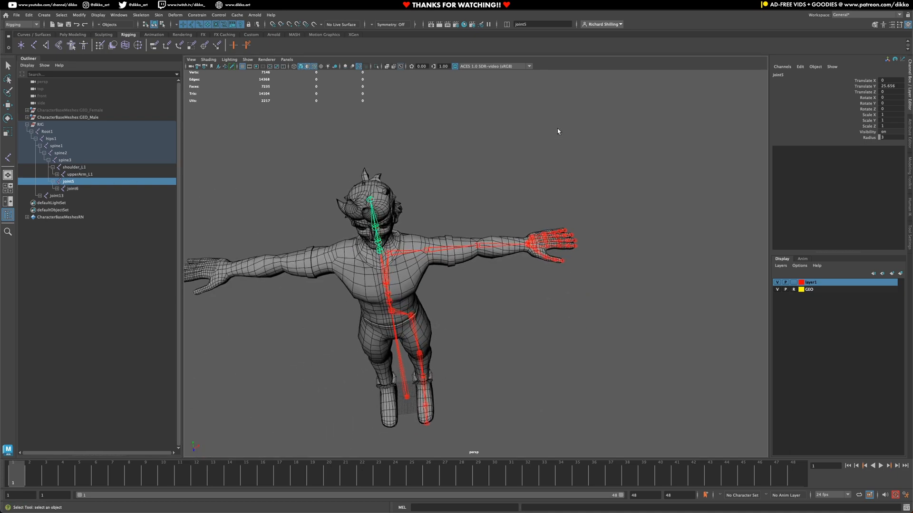
# Step: Expand the joints above joint5 and rename joint5 to neck1
pyautogui.click(56, 188)
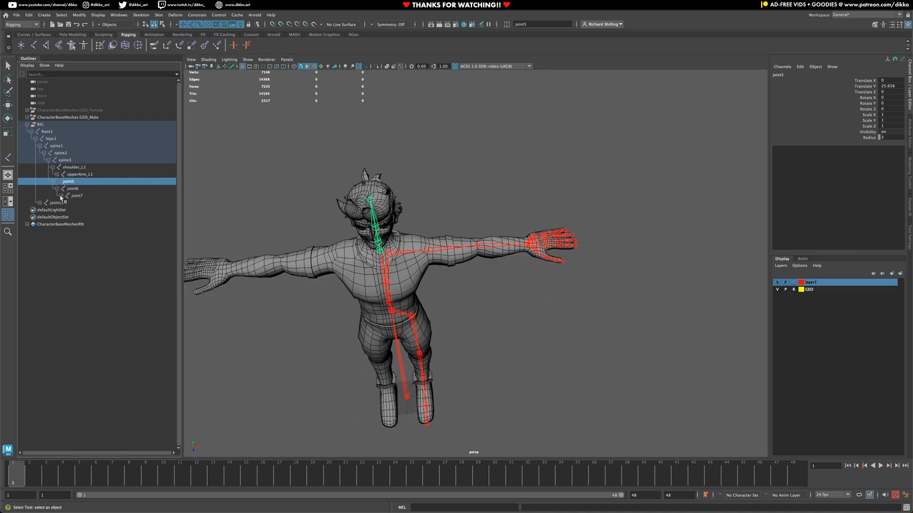
pyautogui.click(61, 196)
pyautogui.keyDown('alt'); pyautogui.moveTo(335, 193); pyautogui.dragTo(473, 66); pyautogui.keyUp('alt')
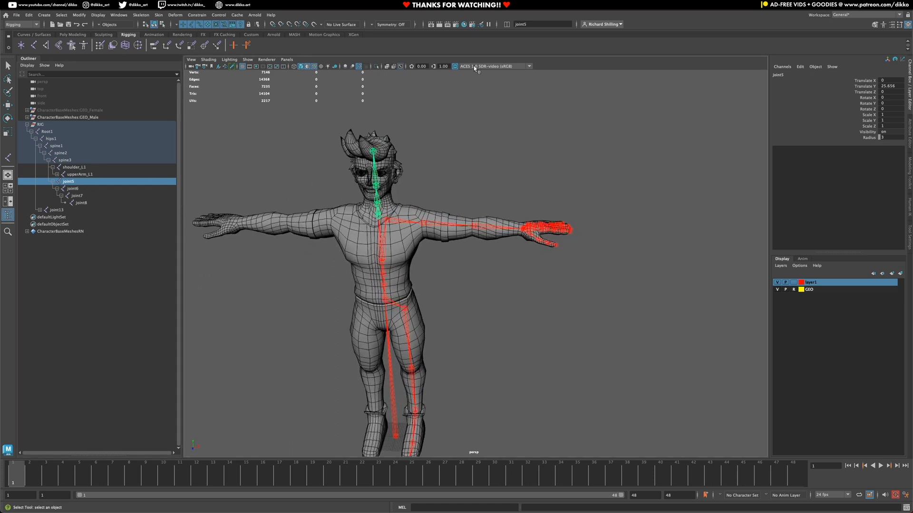
pyautogui.click(525, 24)
pyautogui.write('neck1')
pyautogui.press('Return')
# Step: Rename joint6 to neck2
pyautogui.click(70, 189)
pyautogui.click(560, 25)
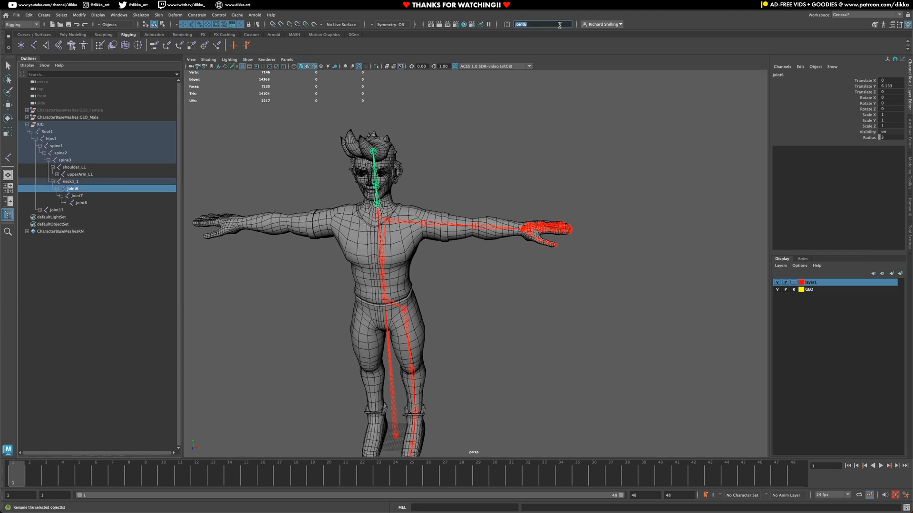
pyautogui.write('neck2')
pyautogui.press('Return')
# Step: Try renaming both neck joints together to neck4, then undo it
pyautogui.doubleClick(77, 182)
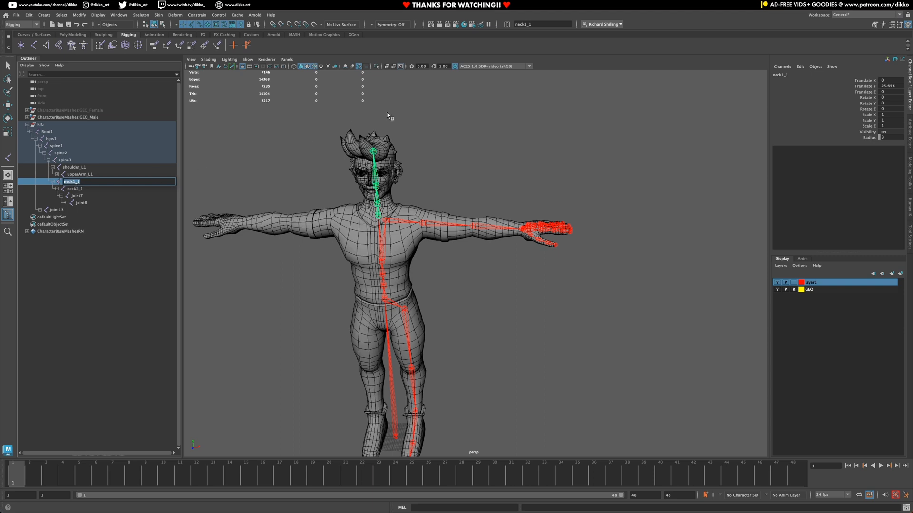
pyautogui.keyDown('shift'); pyautogui.click(75, 188); pyautogui.keyUp('shift')
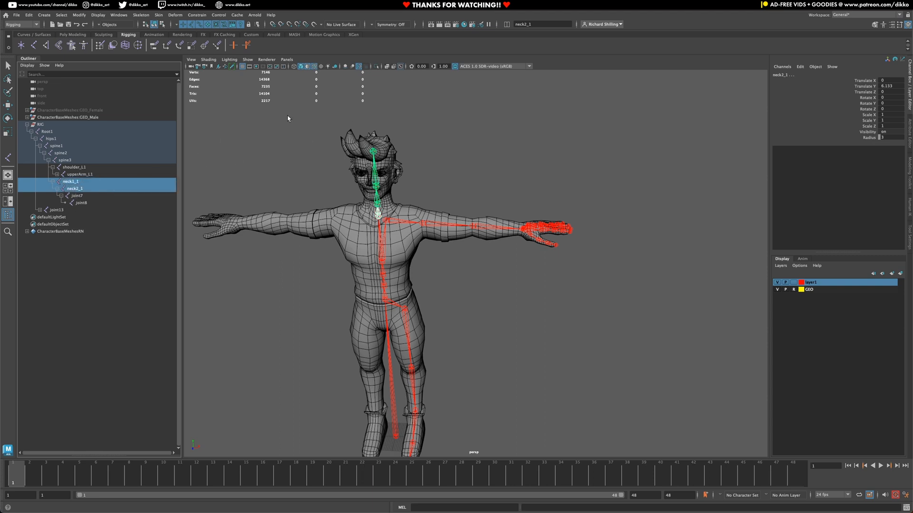
pyautogui.click(551, 24)
pyautogui.write('neck4')
pyautogui.press('Return')
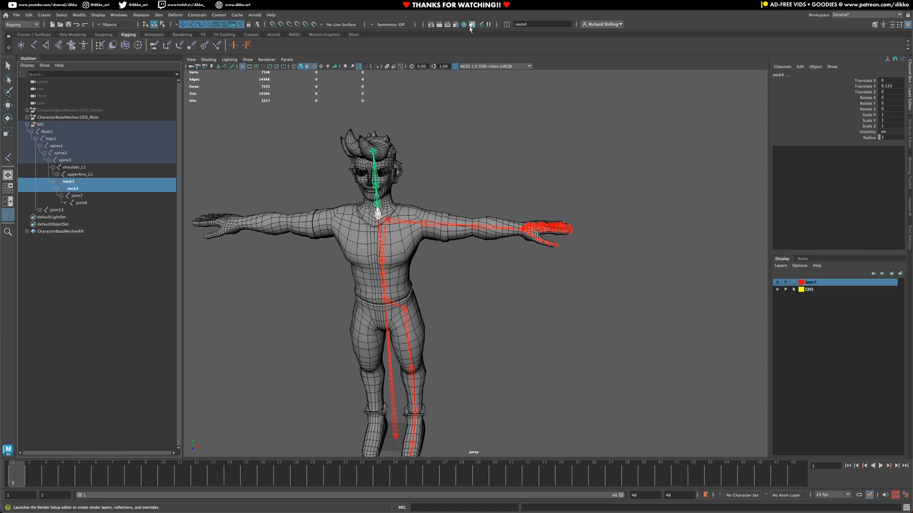
pyautogui.hotkey('ctrl', 'z')
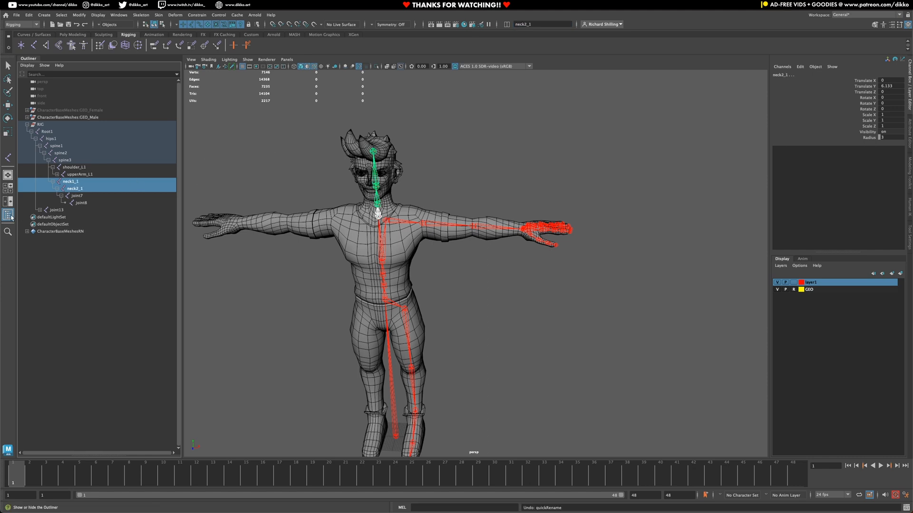
# Step: Rename neck1_1 and neck2_1 in place to neck1 and neck2
pyautogui.click(76, 183)
pyautogui.doubleClick(76, 182)
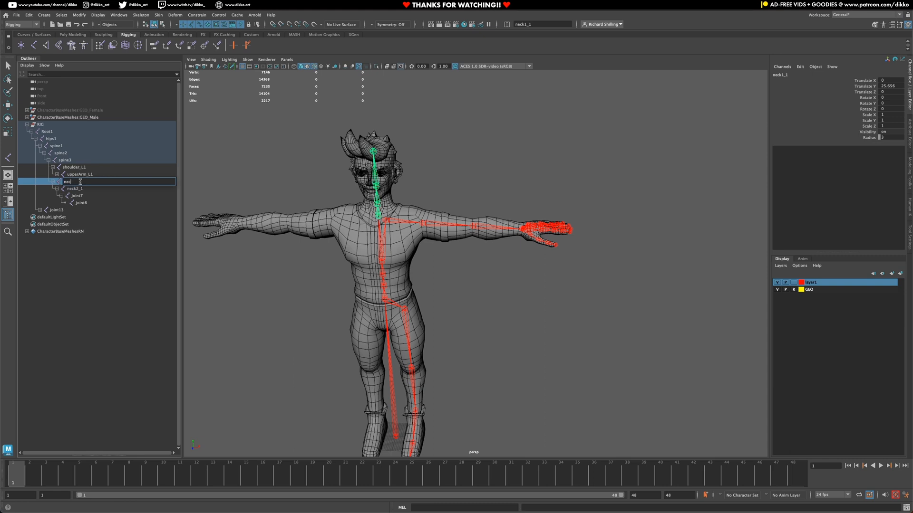
pyautogui.press('Return')
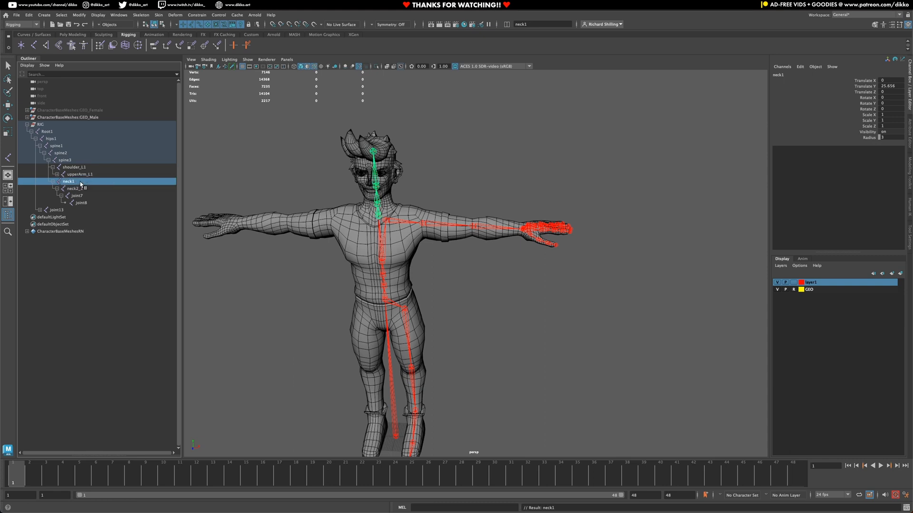
pyautogui.doubleClick(76, 189)
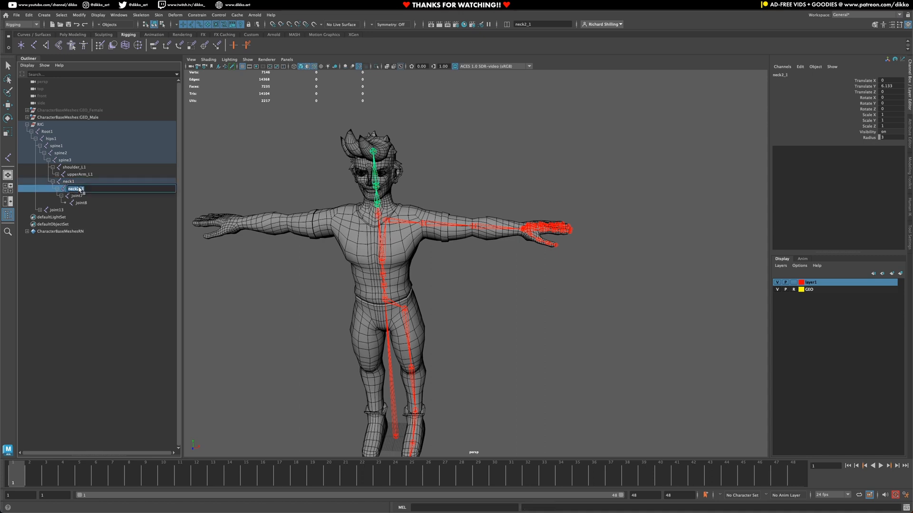
pyautogui.write('neck')
pyautogui.press('Return')
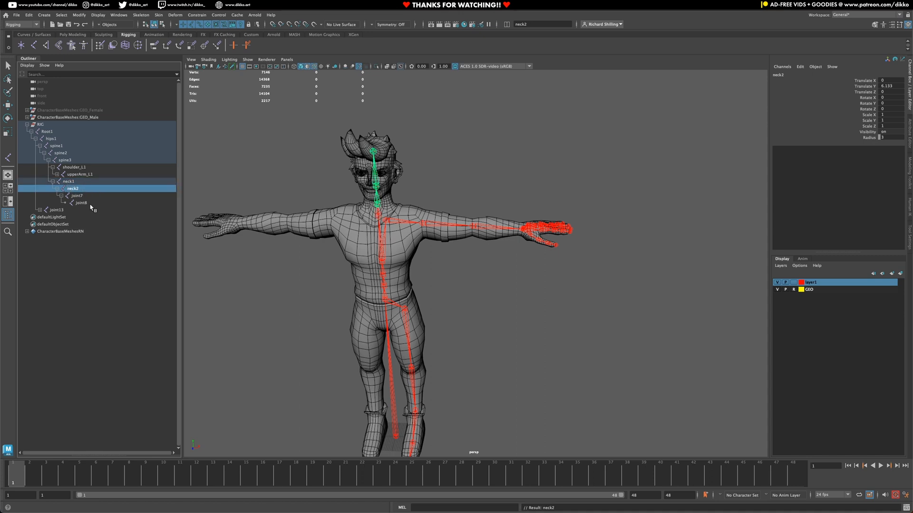
# Step: Rename joint7 to head and joint8 to head_end
pyautogui.click(83, 196)
pyautogui.doubleClick(84, 198)
pyautogui.write('head')
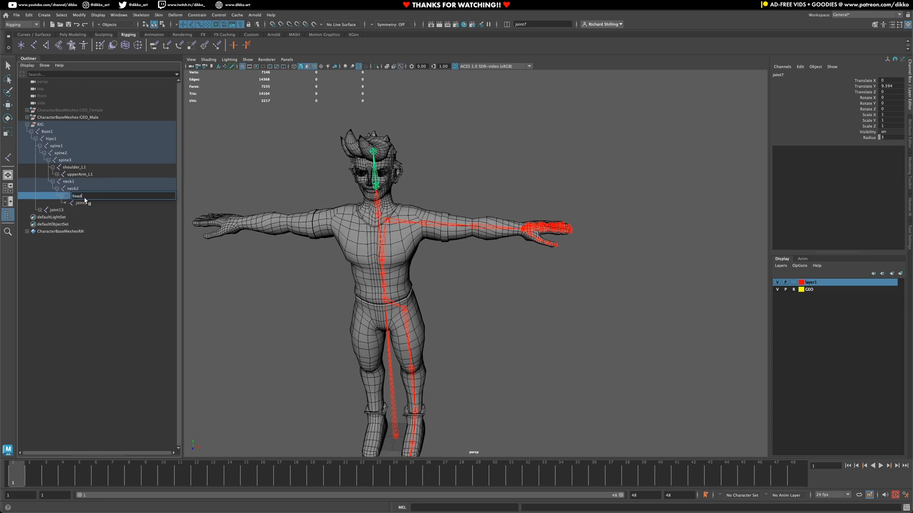
pyautogui.press('Return')
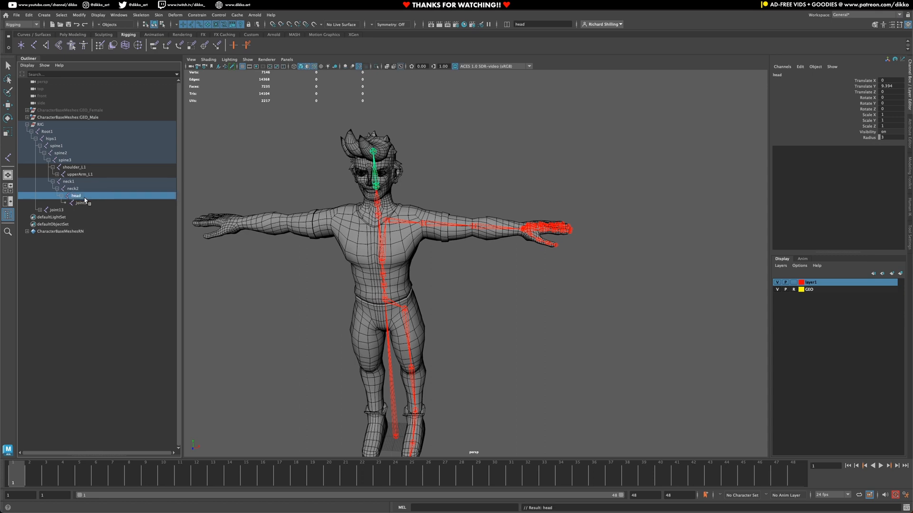
pyautogui.doubleClick(85, 203)
pyautogui.write('head_end')
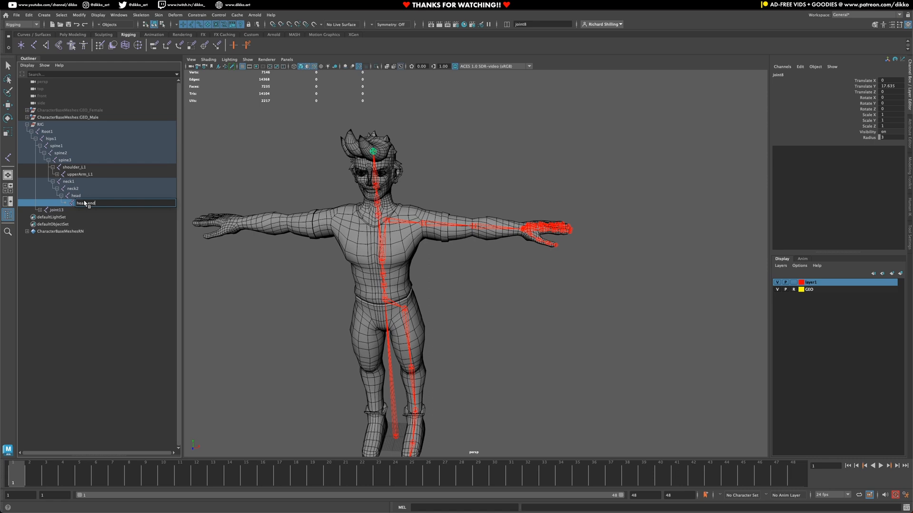
pyautogui.press('Return')
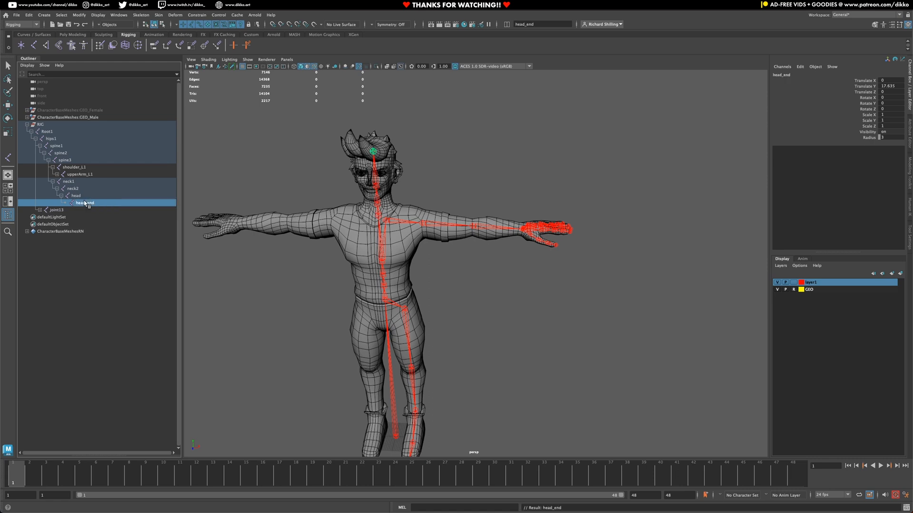
# Step: Save the scene and frame the view on the head_end joint
pyautogui.hotkey('ctrl', 's')
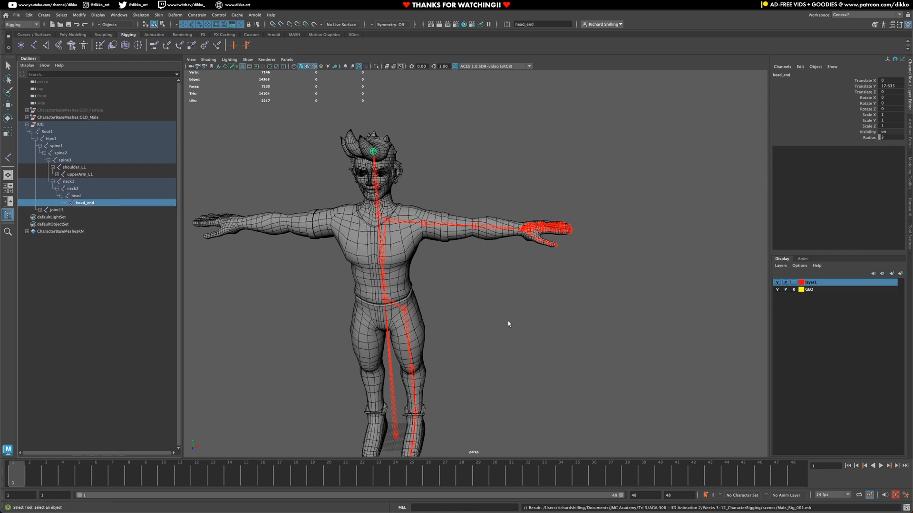
pyautogui.keyDown('alt'); pyautogui.moveTo(509, 322); pyautogui.dragTo(465, 277); pyautogui.keyUp('alt')
pyautogui.press('f')
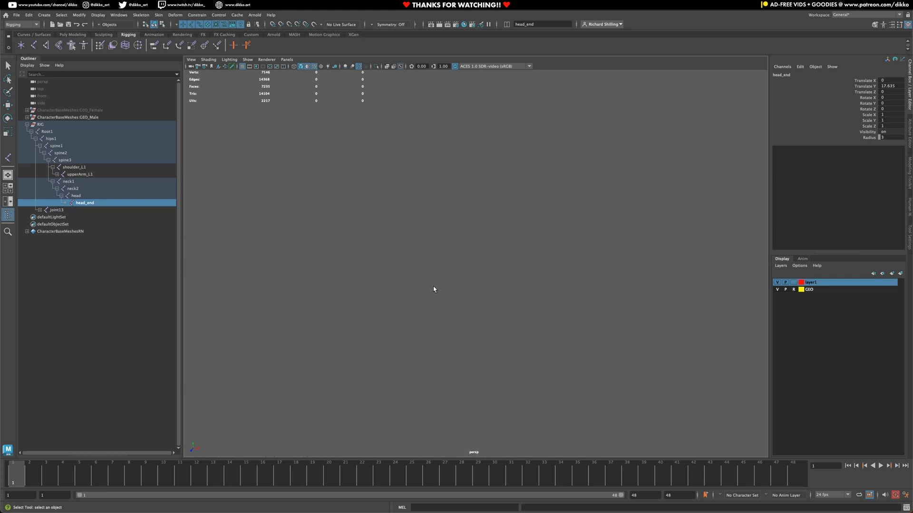
pyautogui.scroll(-15, 433, 287)
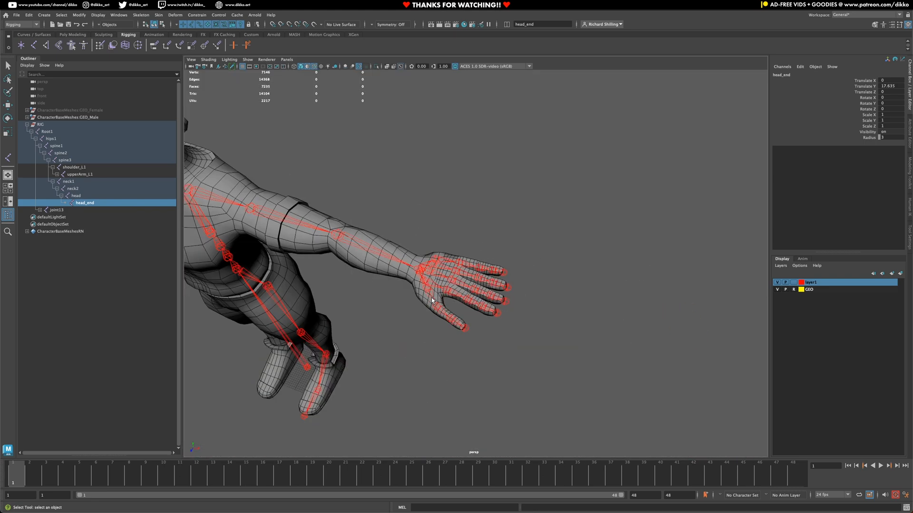
# Step: Frame hand_L1, select thumb base joint26, and expand the hierarchy to the hand joints
pyautogui.click(418, 272)
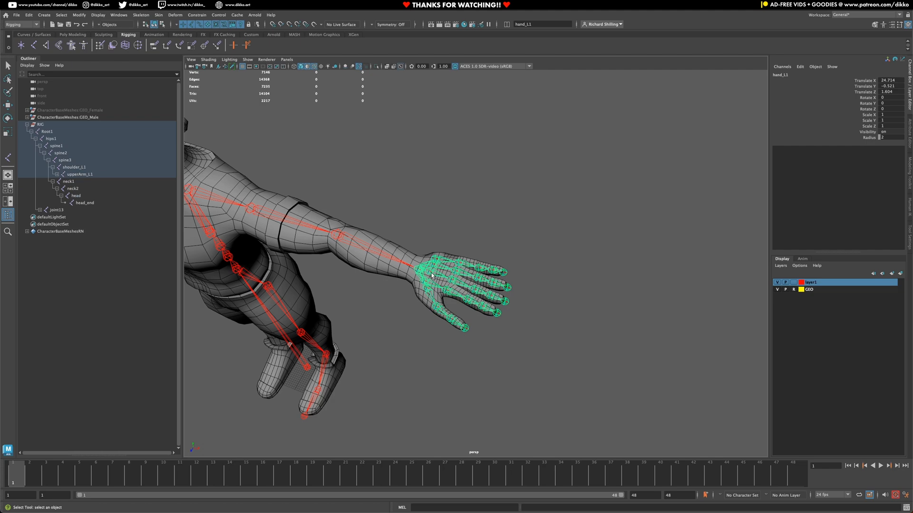
pyautogui.press('f')
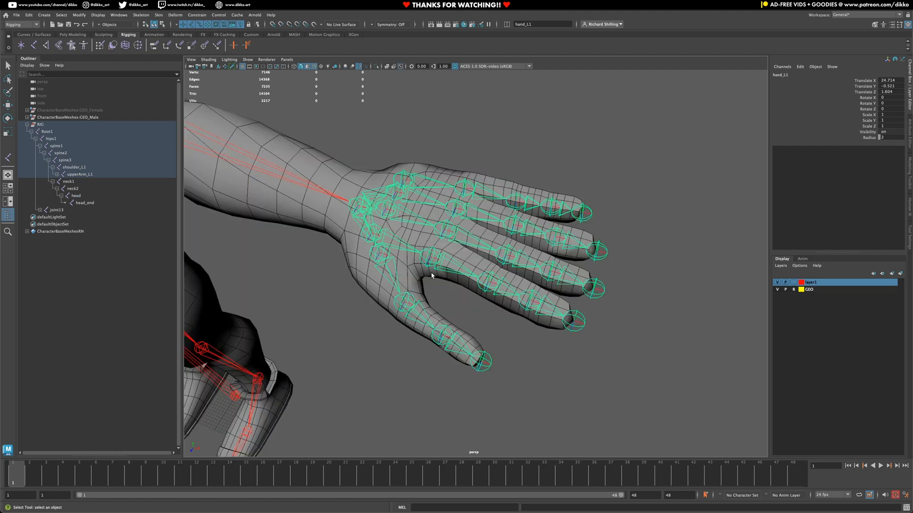
pyautogui.keyDown('alt'); pyautogui.moveTo(432, 275); pyautogui.dragTo(441, 257); pyautogui.keyUp('alt')
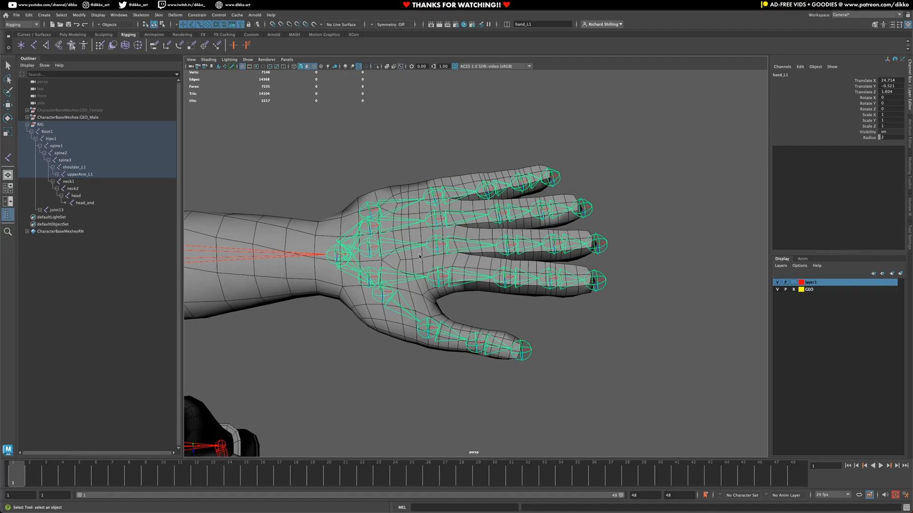
pyautogui.keyDown('alt'); pyautogui.moveTo(419, 256); pyautogui.dragTo(418, 301); pyautogui.keyUp('alt')
pyautogui.click(413, 348)
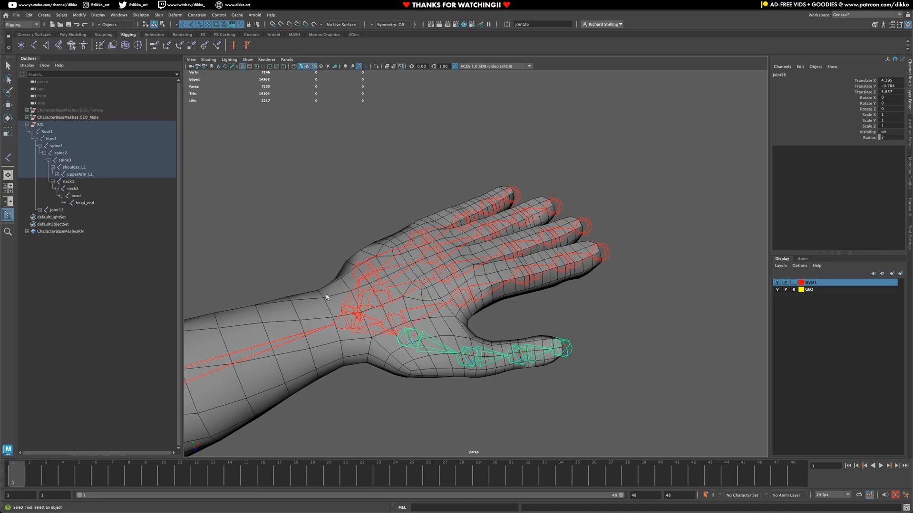
pyautogui.keyDown('shift'); pyautogui.click(57, 174); pyautogui.keyUp('shift')
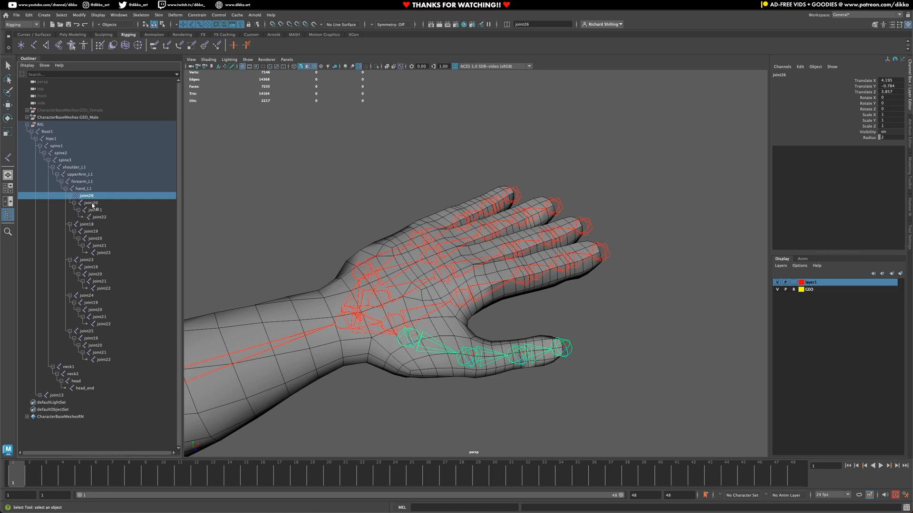
# Step: Rename the thumb chain thumb_L1 through thumb_L4
pyautogui.keyDown('shift'); pyautogui.click(101, 218); pyautogui.keyUp('shift')
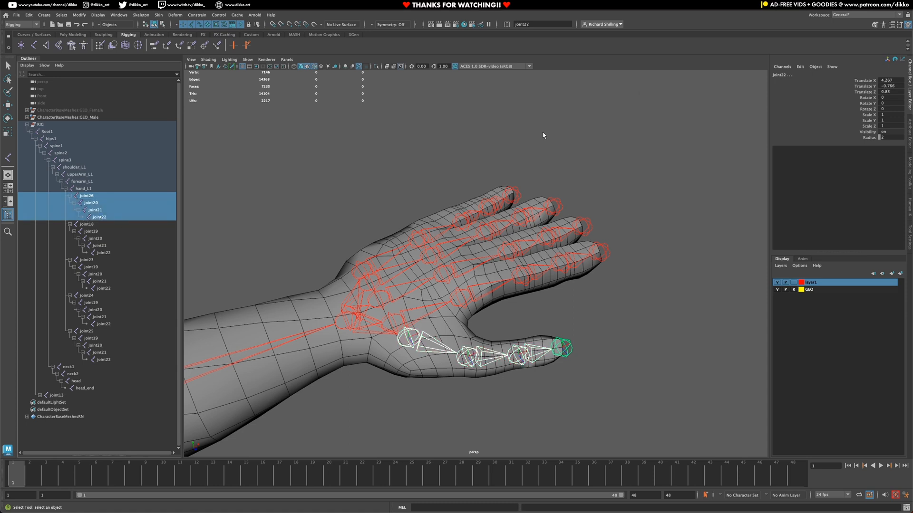
pyautogui.click(546, 27)
pyautogui.doubleClick(547, 27)
pyautogui.write('thu')
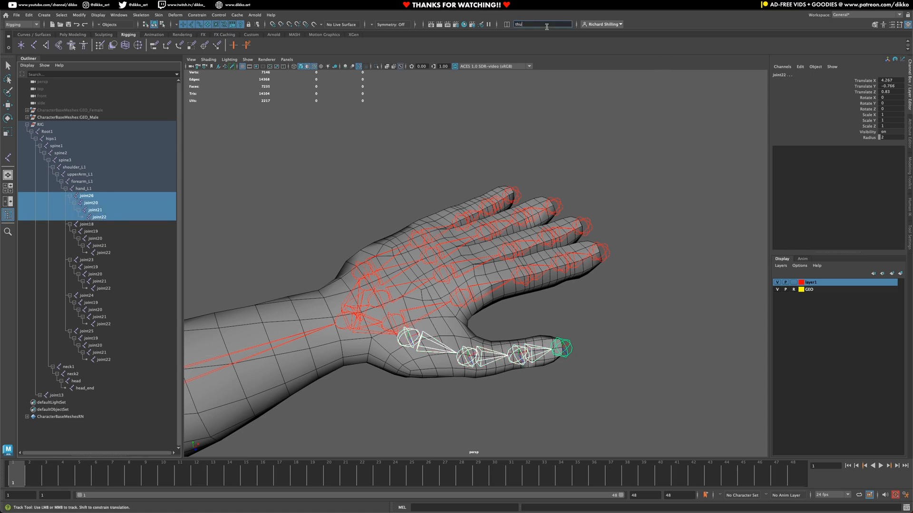
pyautogui.write('mb_L4')
pyautogui.press('Return')
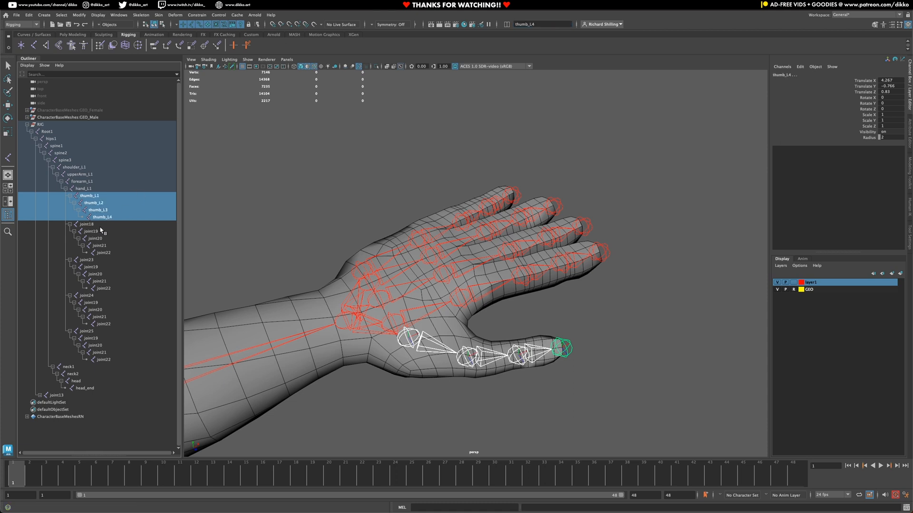
# Step: Rename the index finger chain from joint18 as index_L1 through index_L5
pyautogui.click(98, 225)
pyautogui.keyDown('shift'); pyautogui.click(104, 253); pyautogui.keyUp('shift')
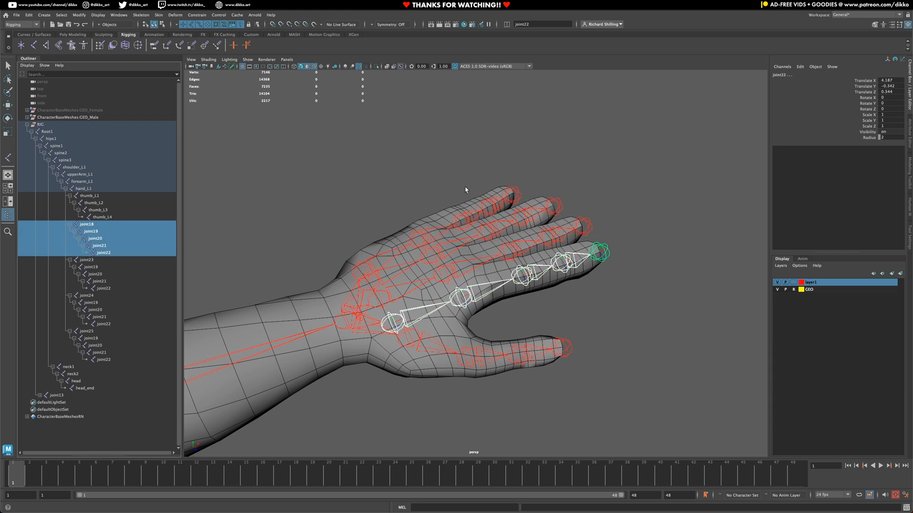
pyautogui.click(548, 24)
pyautogui.write('index_L5')
pyautogui.press('Return')
# Step: Rename the middle finger chain from joint23 as middle_L1 through middle_L5
pyautogui.click(89, 261)
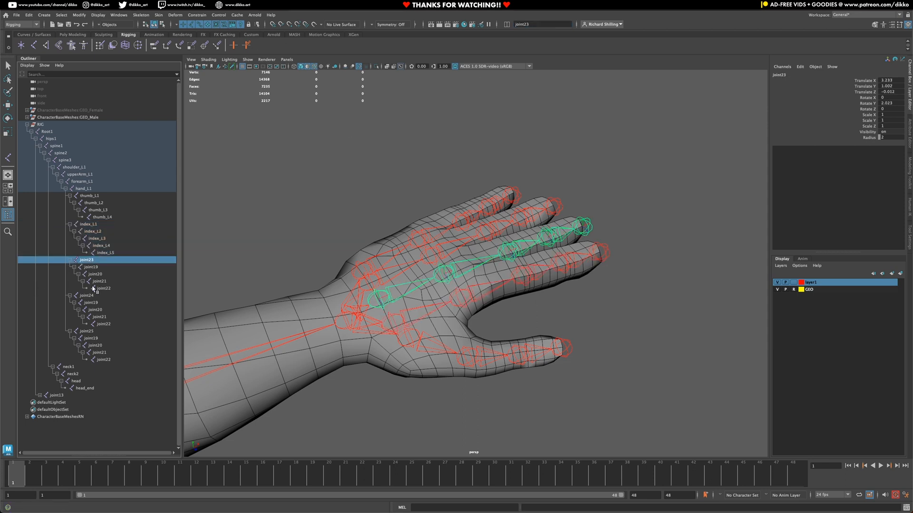
pyautogui.keyDown('shift'); pyautogui.click(112, 290); pyautogui.keyUp('shift')
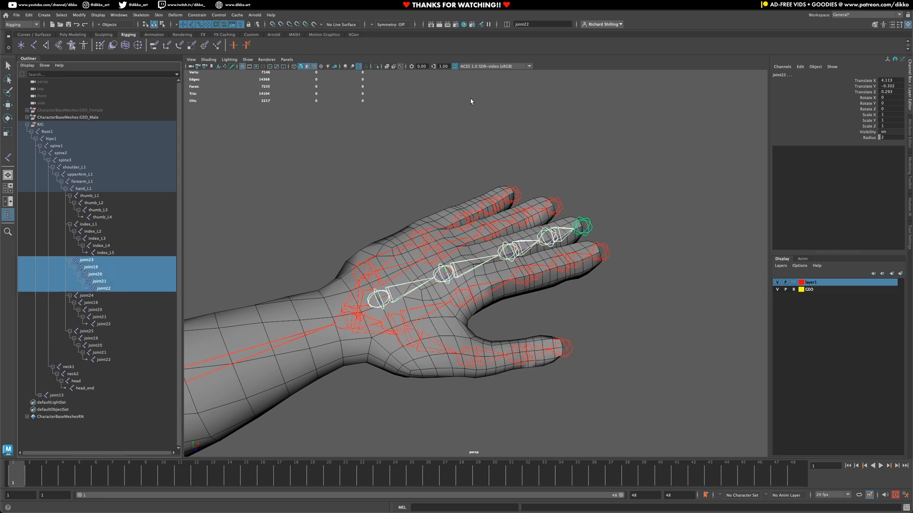
pyautogui.click(533, 24)
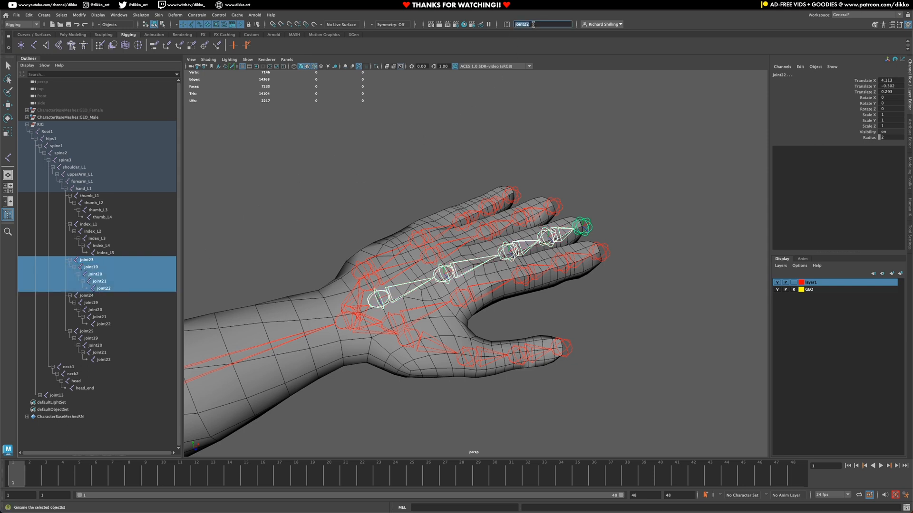
pyautogui.write('middle_L')
pyautogui.press('Return')
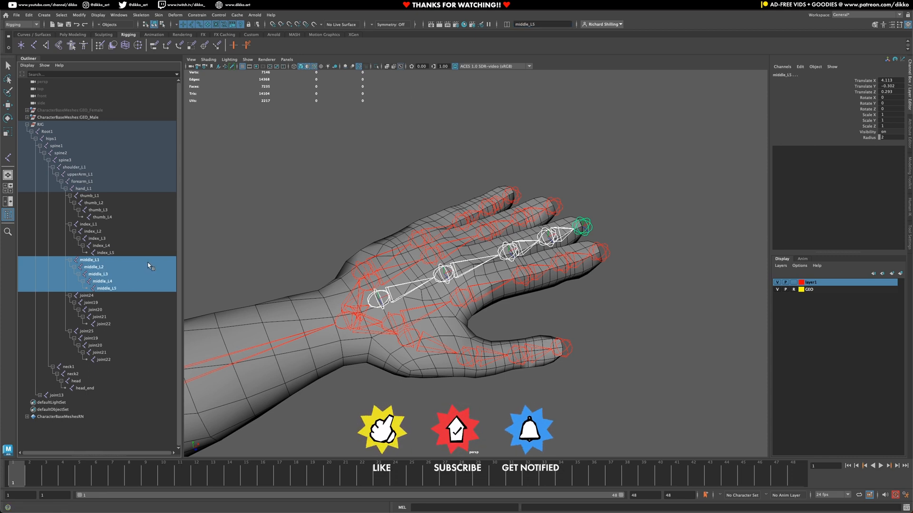
# Step: Rename the ring finger chain ring_L1 through ring_L5
pyautogui.click(86, 295)
pyautogui.keyDown('shift'); pyautogui.click(104, 323); pyautogui.keyUp('shift')
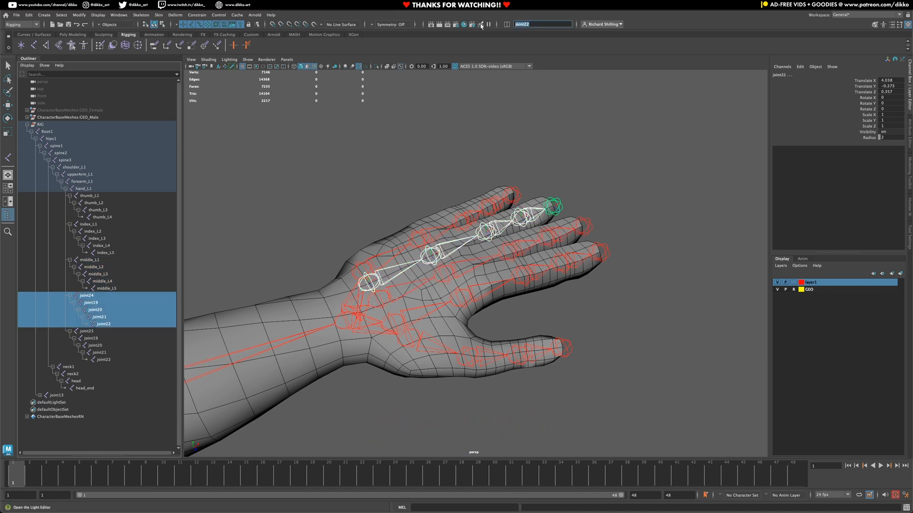
pyautogui.write('ring_L')
pyautogui.press('Return')
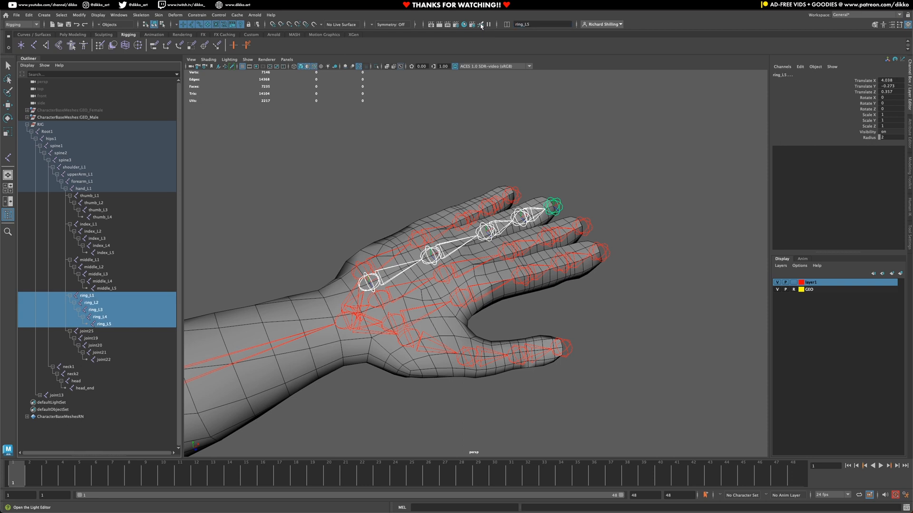
# Step: Rename the pinky finger chain pinky_L1 through pinky_L5
pyautogui.moveTo(97, 333); pyautogui.dragTo(103, 362)
pyautogui.click(543, 24)
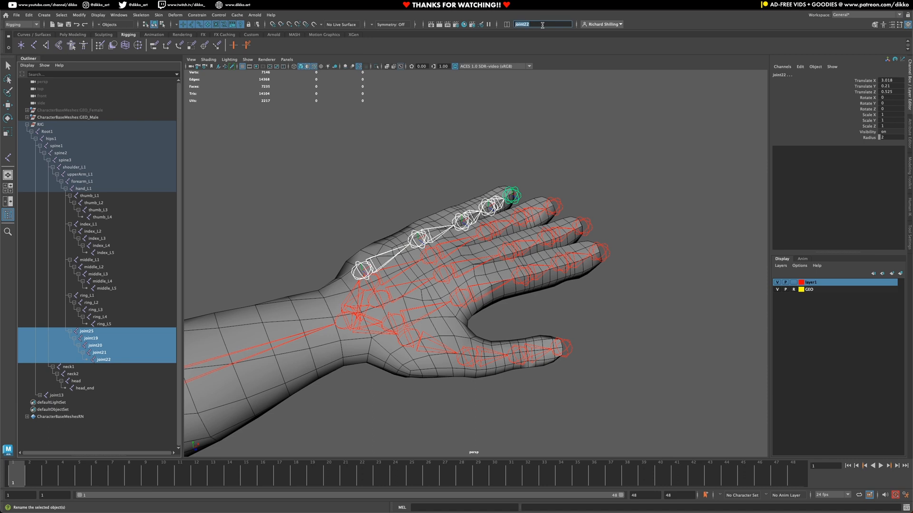
pyautogui.write('pinky_L')
pyautogui.press('Return')
# Step: Select the pinky, ring, middle, index and thumb tip joints in the viewport
pyautogui.click(508, 194)
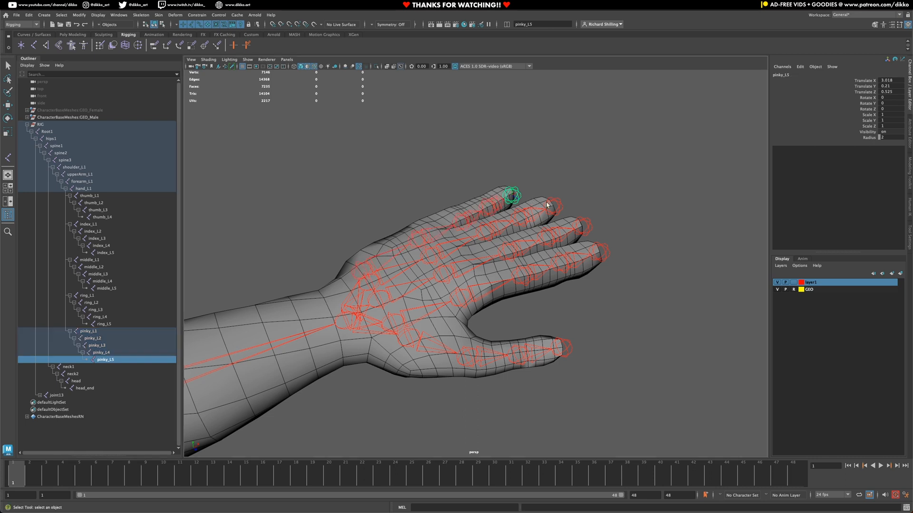
pyautogui.click(553, 205)
pyautogui.click(584, 224)
pyautogui.click(600, 251)
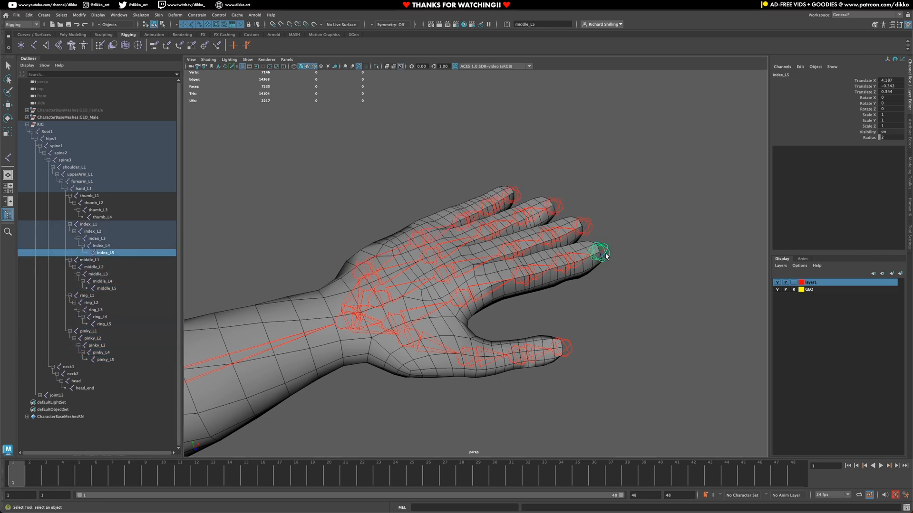
pyautogui.click(565, 350)
# Step: Rename the thumb and index tip joints to thumb_end_L and index_end_L
pyautogui.doubleClick(105, 218)
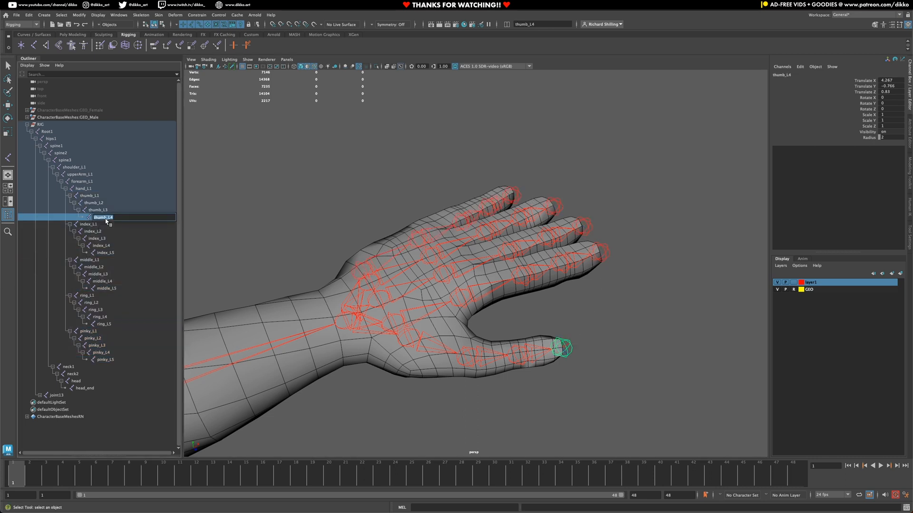
pyautogui.click(108, 219)
pyautogui.moveTo(108, 218); pyautogui.dragTo(140, 221)
pyautogui.write('end_L')
pyautogui.press('Return')
pyautogui.doubleClick(116, 254)
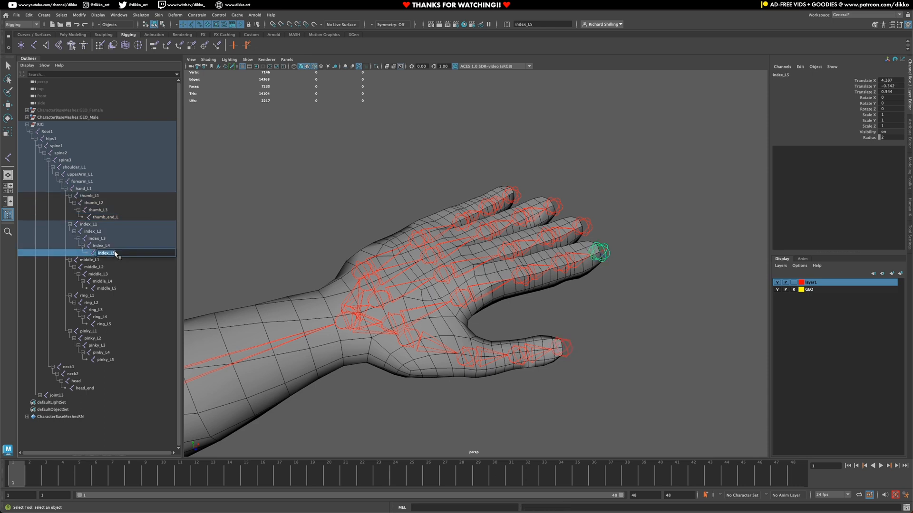
pyautogui.click(115, 253)
pyautogui.moveTo(110, 254); pyautogui.dragTo(151, 262)
pyautogui.write('end_')
pyautogui.press('Return')
# Step: Rename the middle, ring and pinky tips to middle_end_L, ring_end_L and pinky_end_L
pyautogui.doubleClick(109, 288)
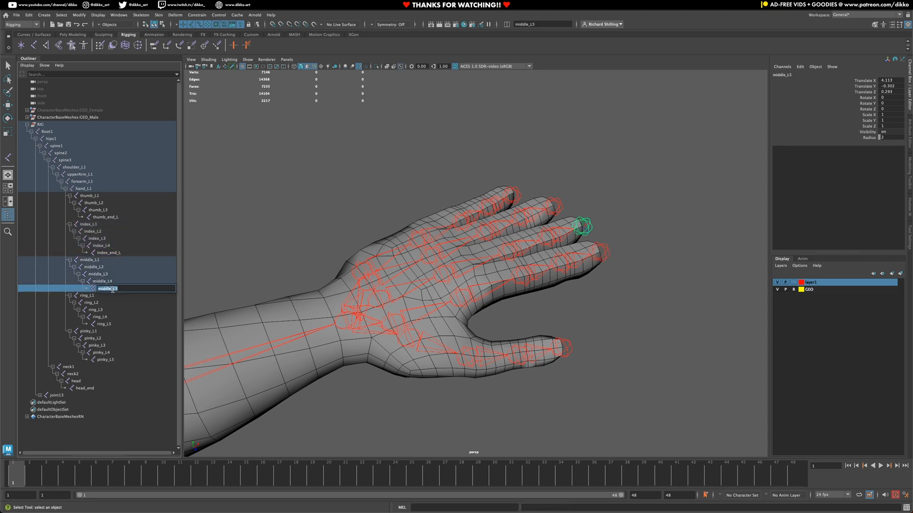
pyautogui.moveTo(112, 289); pyautogui.dragTo(131, 291)
pyautogui.write('end_')
pyautogui.press('Return')
pyautogui.doubleClick(110, 324)
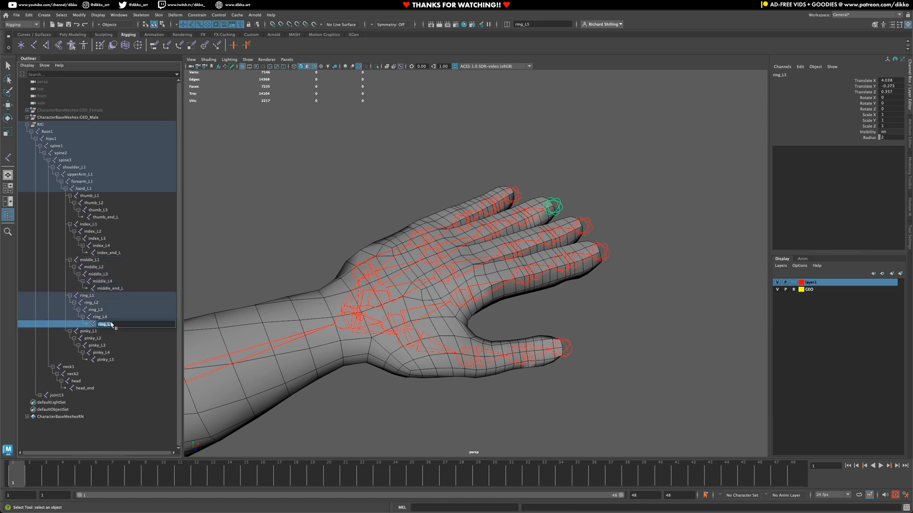
pyautogui.moveTo(108, 326); pyautogui.dragTo(115, 328)
pyautogui.write('end_')
pyautogui.press('Return')
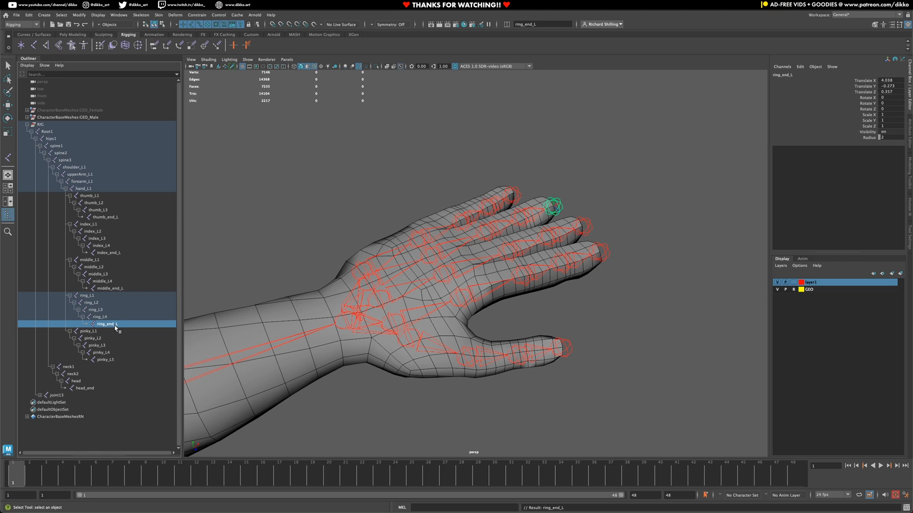
pyautogui.click(114, 360)
pyautogui.doubleClick(113, 360)
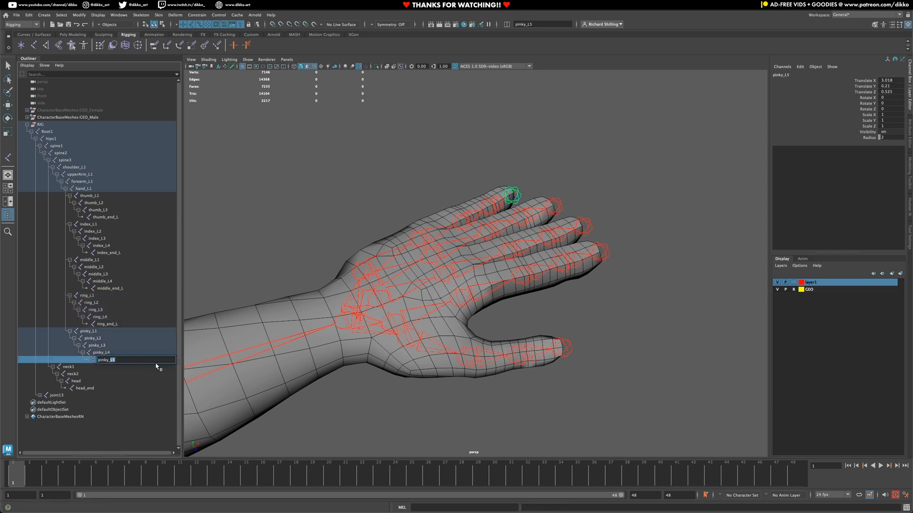
pyautogui.write('end_')
pyautogui.press('Return')
# Step: Check the head_end joint's name and leave it unchanged
pyautogui.click(90, 388)
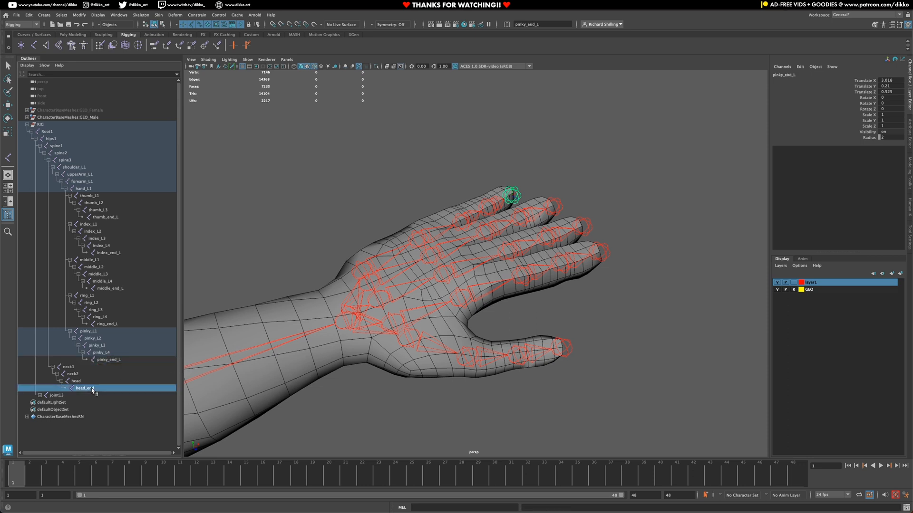
pyautogui.doubleClick(90, 388)
pyautogui.moveTo(89, 388); pyautogui.dragTo(158, 396)
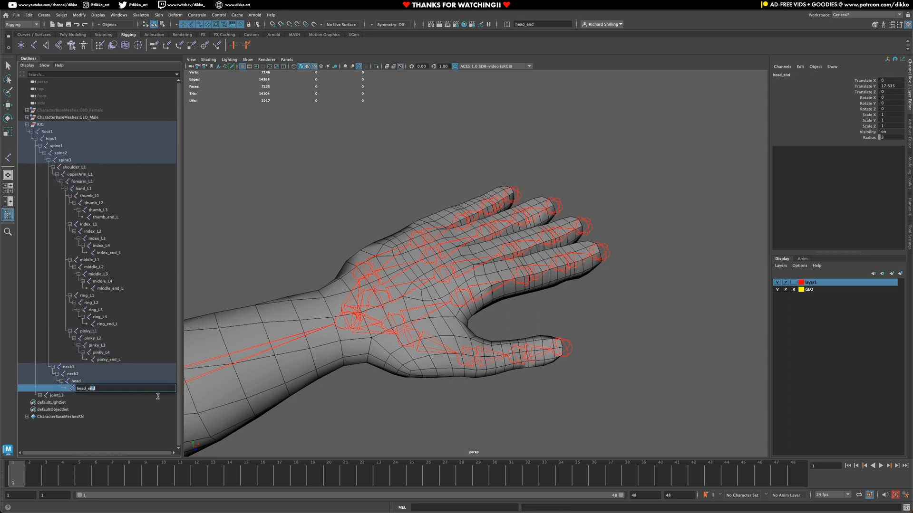
pyautogui.press('Right')
# Step: Frame the left leg joints and expand joint13 and joint14 in the Outliner
pyautogui.click(65, 396)
pyautogui.scroll(-5, 303, 363)
pyautogui.scroll(-8, 303, 363)
pyautogui.keyDown('alt'); pyautogui.moveTo(390, 382); pyautogui.dragTo(381, 373); pyautogui.keyUp('alt')
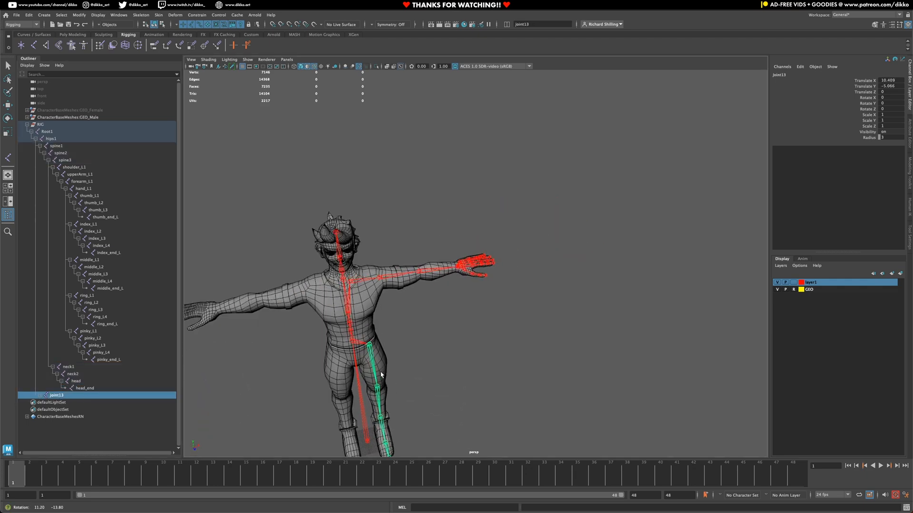
pyautogui.keyDown('alt'); pyautogui.moveTo(381, 374); pyautogui.dragTo(404, 300, button='middle'); pyautogui.keyUp('alt')
pyautogui.keyDown('alt'); pyautogui.moveTo(404, 305); pyautogui.dragTo(340, 349); pyautogui.keyUp('alt')
pyautogui.scroll(8, 340, 349)
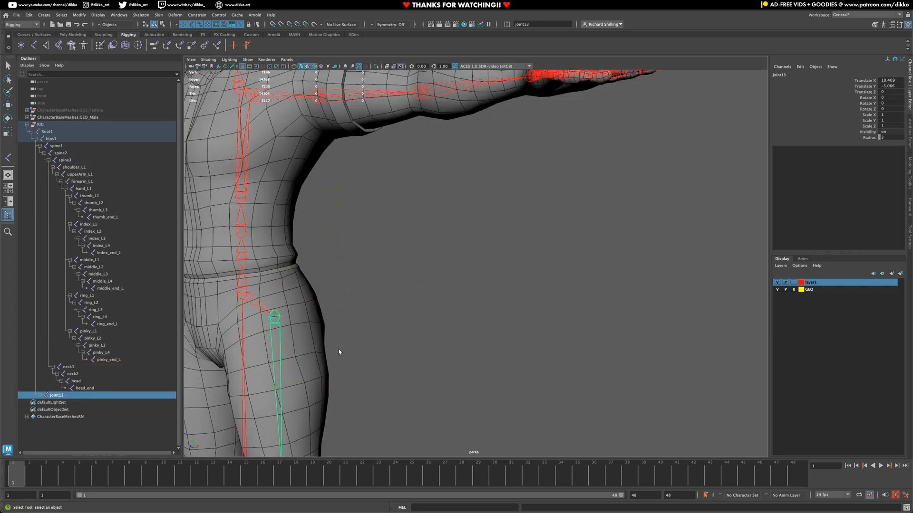
pyautogui.keyDown('alt'); pyautogui.moveTo(340, 350); pyautogui.dragTo(431, 144, button='middle'); pyautogui.keyUp('alt')
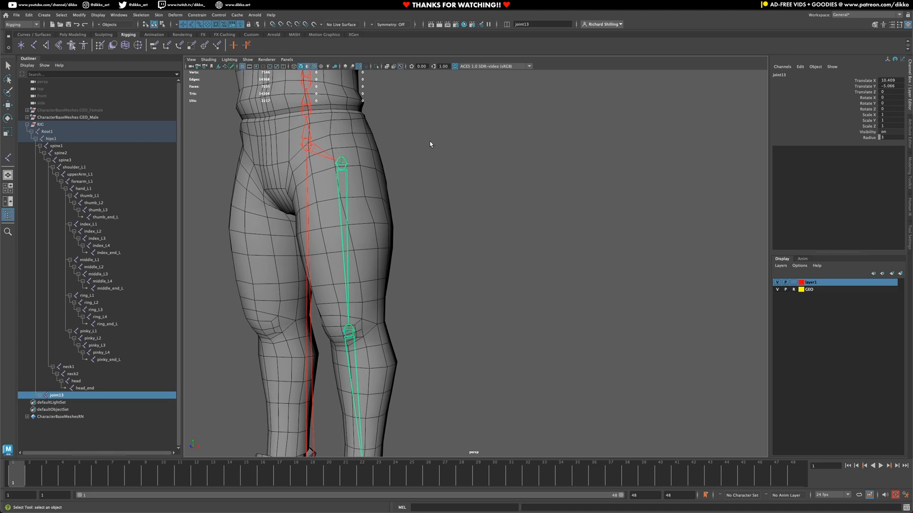
pyautogui.click(40, 395)
pyautogui.keyDown('shift'); pyautogui.click(44, 403); pyautogui.keyUp('shift')
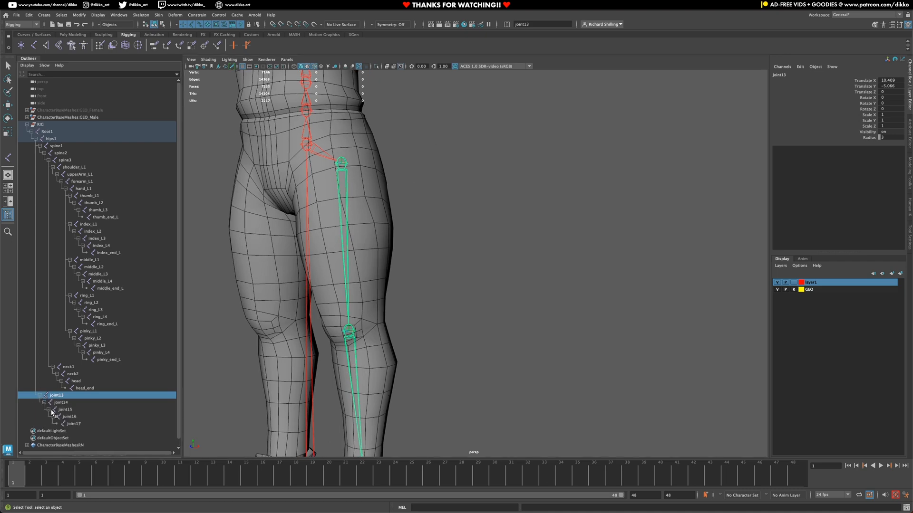
pyautogui.scroll(-5, 395, 384)
pyautogui.scroll(-5, 396, 384)
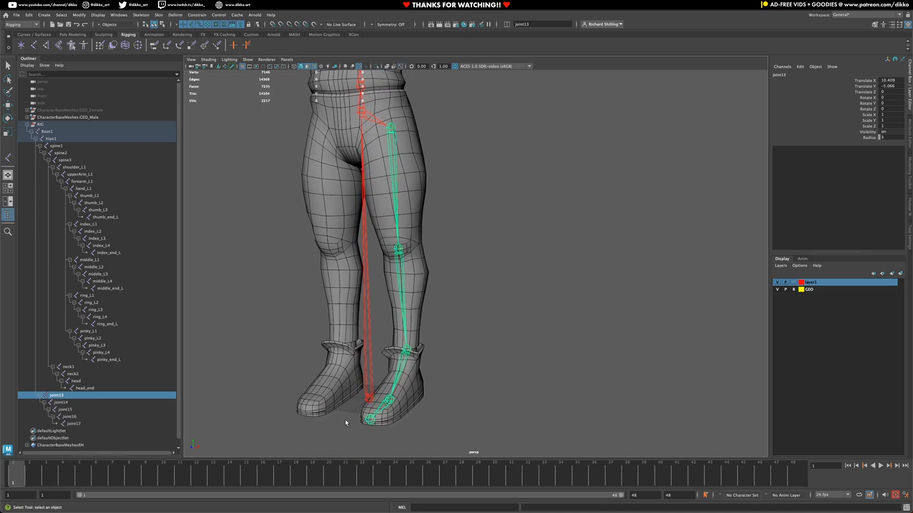
# Step: Rename joint13 to thigh_L1 using the toolbar rename field
pyautogui.doubleClick(57, 396)
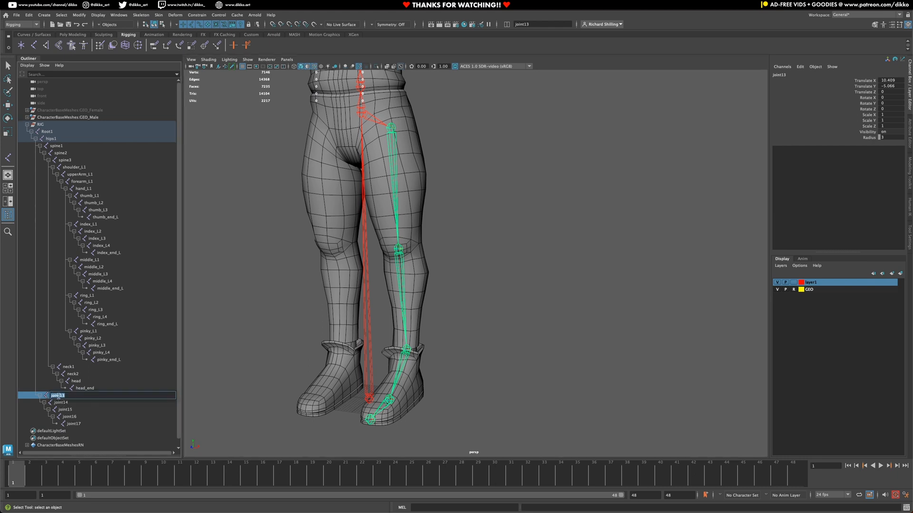
pyautogui.write('l')
pyautogui.moveTo(65, 397); pyautogui.dragTo(36, 395)
pyautogui.press('BackSpace')
pyautogui.press('Return')
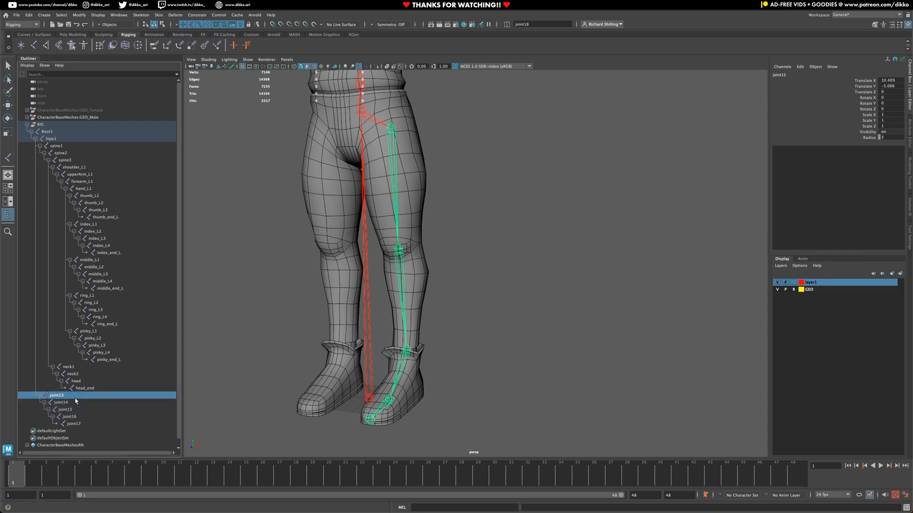
pyautogui.click(539, 22)
pyautogui.write('thigh_L1')
pyautogui.press('Return')
# Step: Rename joint14 to calf_L1, correcting an initial knee_L1 name
pyautogui.click(60, 403)
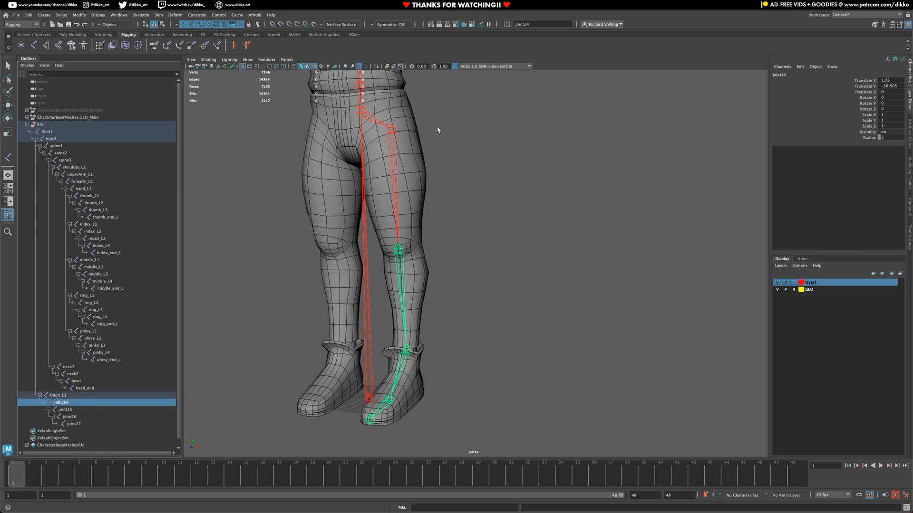
pyautogui.click(537, 25)
pyautogui.write('knee_L1')
pyautogui.press('Return')
pyautogui.click(529, 25)
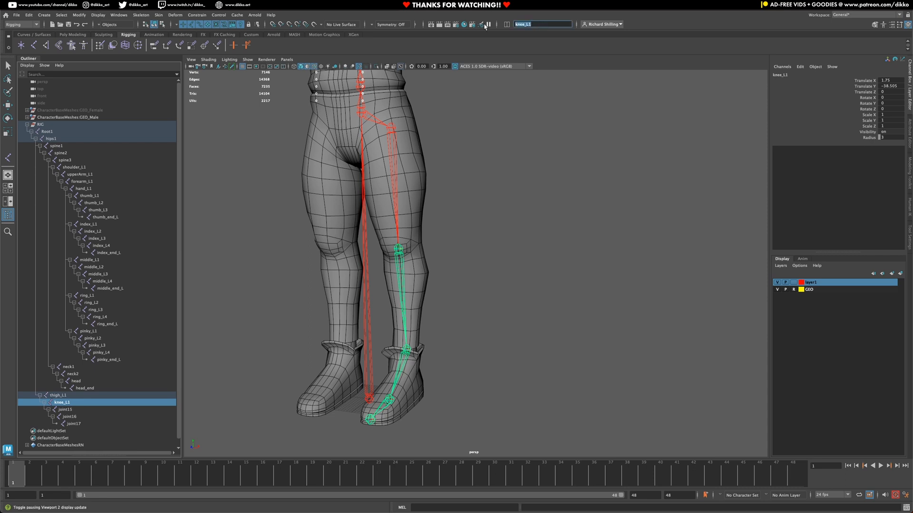
pyautogui.write('shin')
pyautogui.write('calf_L1')
pyautogui.press('Return')
# Step: Rename joint15 to foot_L1 and joint16 to toes_L1
pyautogui.click(66, 410)
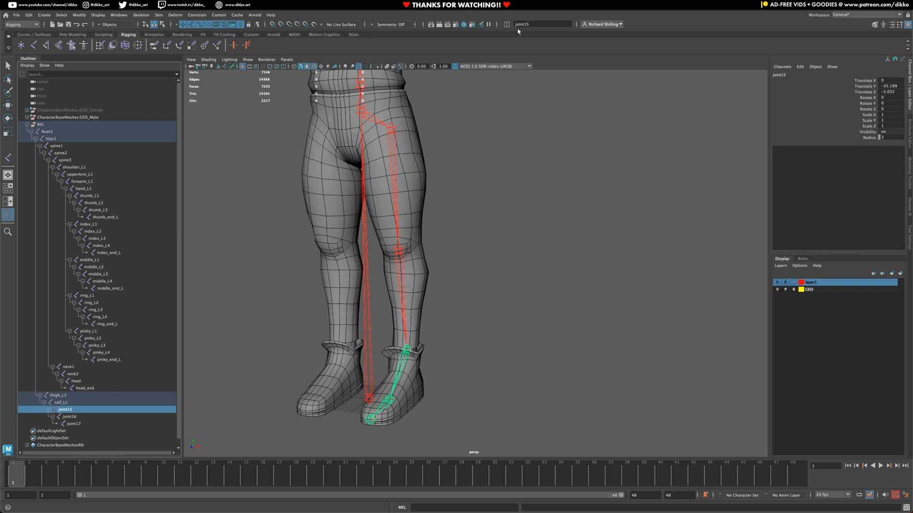
pyautogui.click(538, 24)
pyautogui.write('foot_L1')
pyautogui.press('Return')
pyautogui.press('Down')
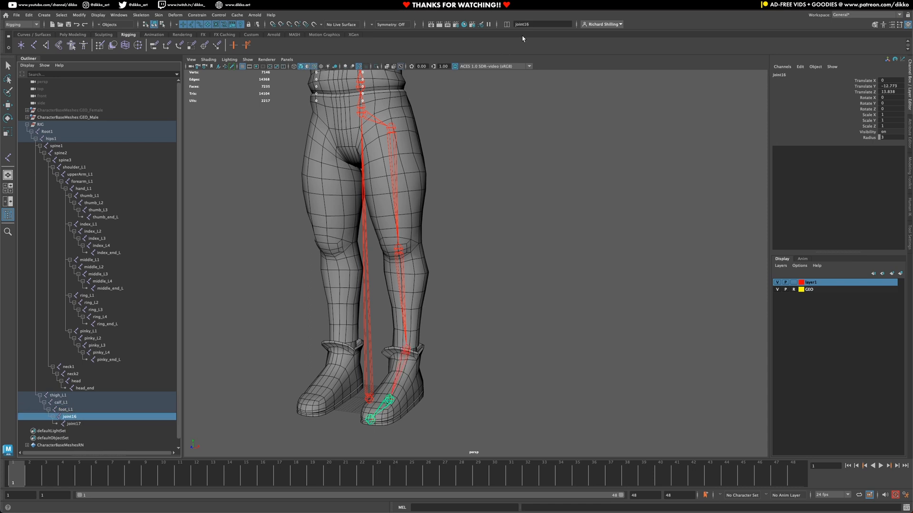
pyautogui.click(531, 24)
pyautogui.write('toes_L1')
pyautogui.press('Return')
# Step: Rename the toe tip joint17 to toes_end_L in the Outliner
pyautogui.click(74, 424)
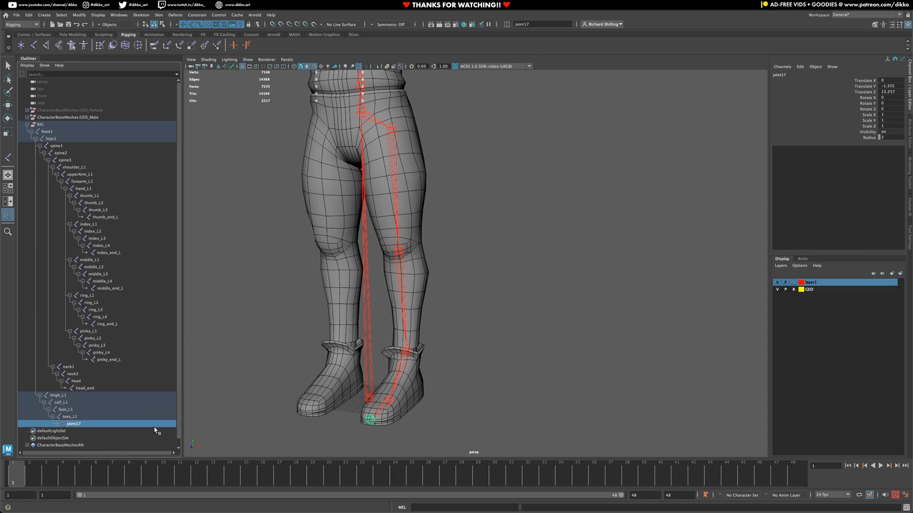
pyautogui.doubleClick(72, 424)
pyautogui.write('to')
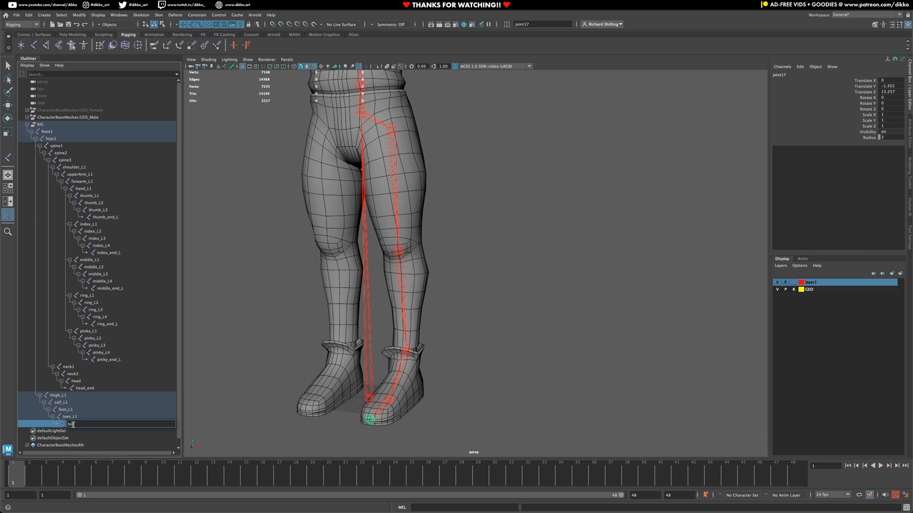
pyautogui.write('s_end_L')
pyautogui.press('Return')
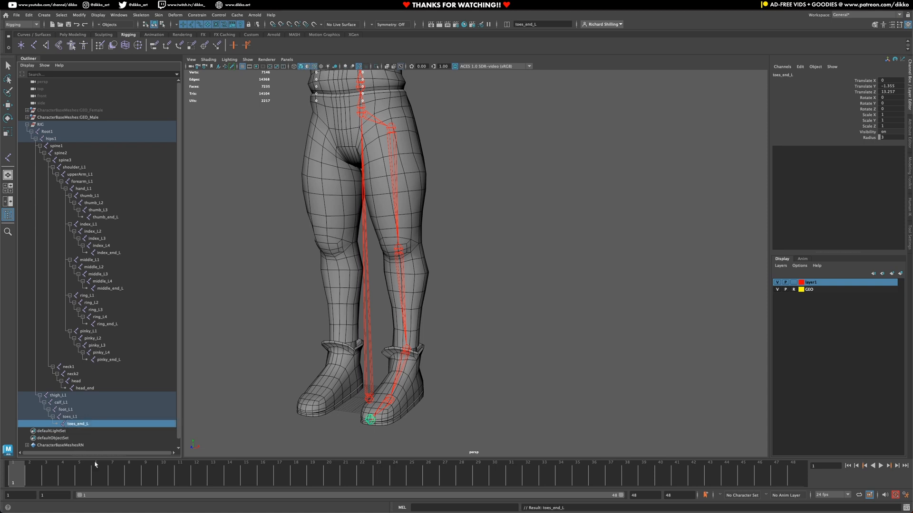
pyautogui.scroll(-5, 428, 253)
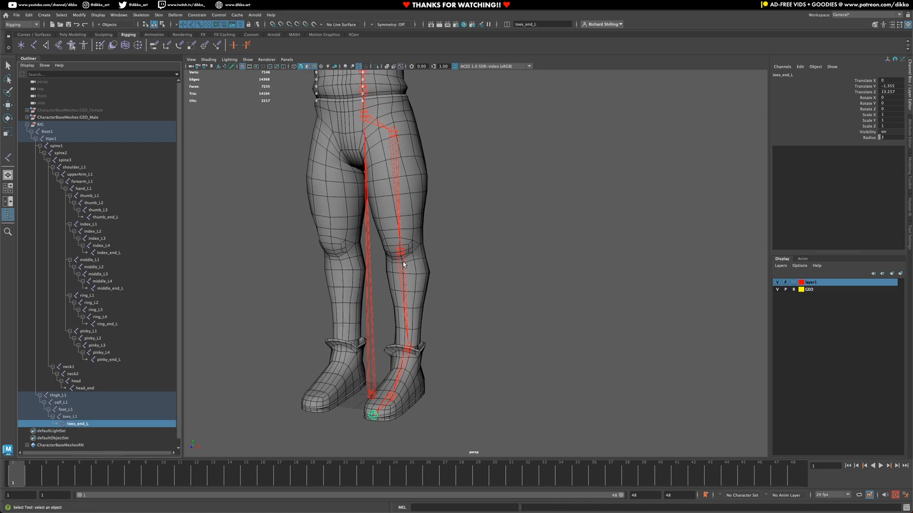
pyautogui.keyDown('alt'); pyautogui.moveTo(504, 203); pyautogui.dragTo(501, 284, button='middle'); pyautogui.keyUp('alt')
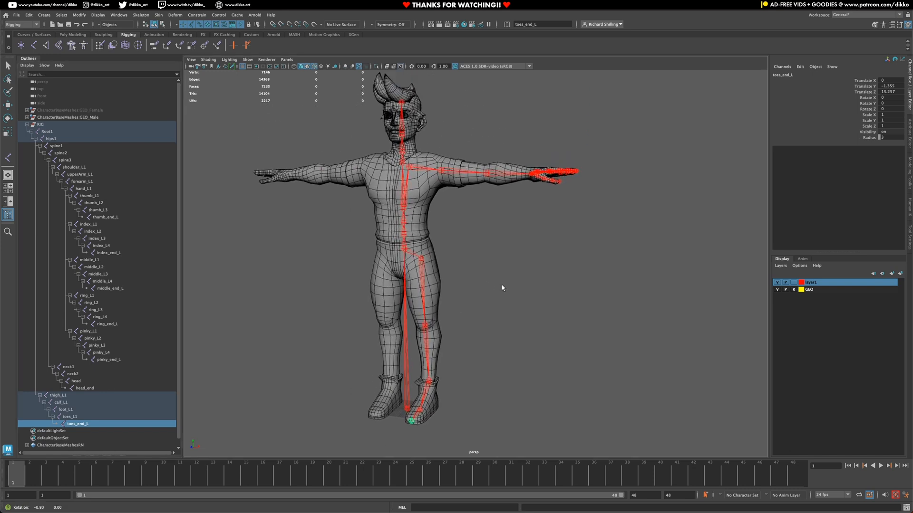
pyautogui.keyDown('alt'); pyautogui.moveTo(501, 285); pyautogui.dragTo(490, 269); pyautogui.keyUp('alt')
pyautogui.keyDown('alt'); pyautogui.moveTo(465, 258); pyautogui.dragTo(483, 284, button='middle'); pyautogui.keyUp('alt')
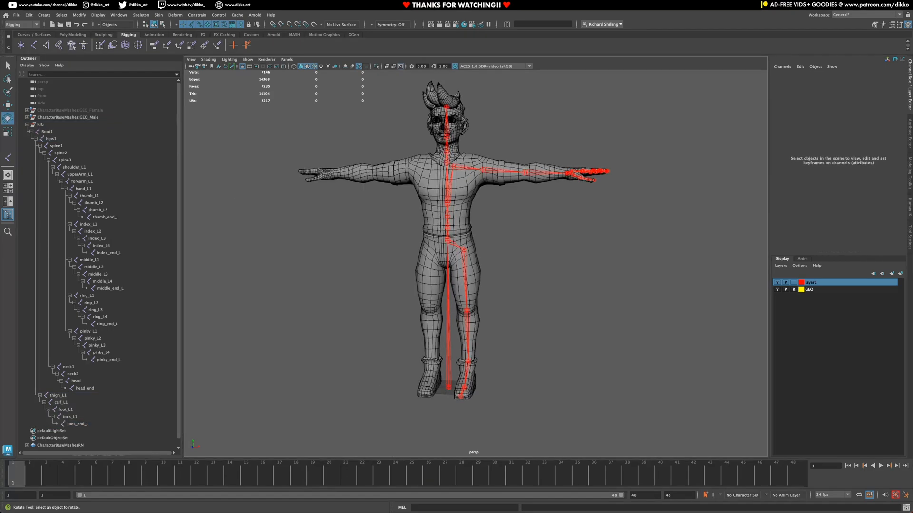
pyautogui.keyDown('alt'); pyautogui.moveTo(393, 226); pyautogui.dragTo(438, 218, button='right'); pyautogui.keyUp('alt')
pyautogui.keyDown('alt'); pyautogui.moveTo(438, 217); pyautogui.dragTo(438, 253, button='middle'); pyautogui.keyUp('alt')
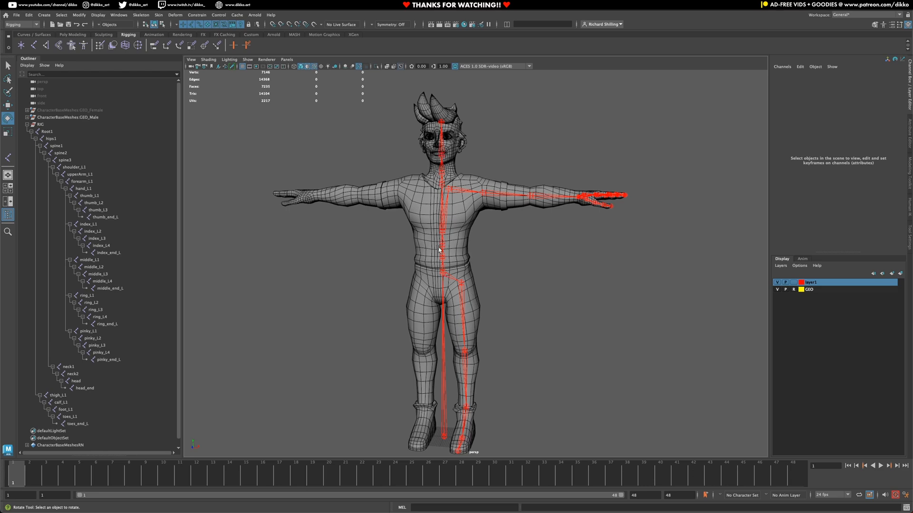
pyautogui.keyDown('alt'); pyautogui.moveTo(451, 348); pyautogui.dragTo(468, 321); pyautogui.keyUp('alt')
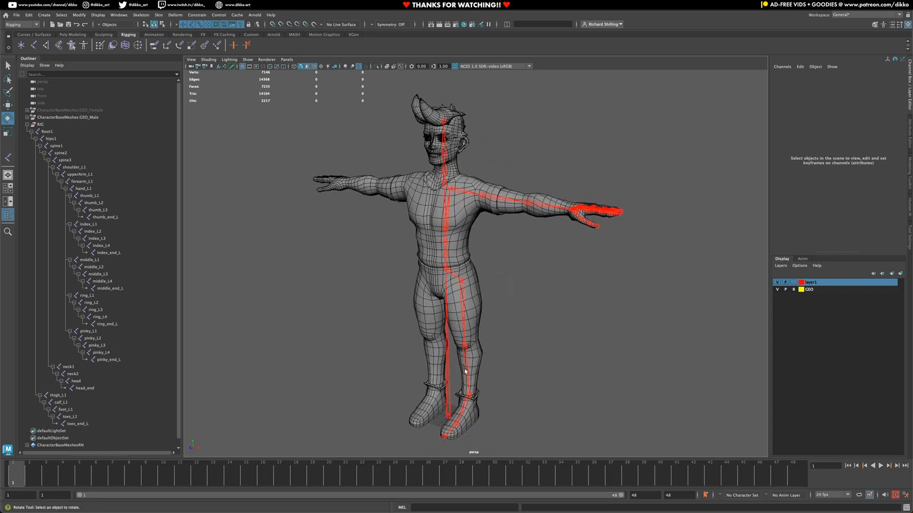
pyautogui.click(466, 346)
# Step: In the right side view, move the knee and thigh_L1 joints along Z into the leg
pyautogui.press('space')
pyautogui.moveTo(504, 340); pyautogui.dragTo(533, 339)
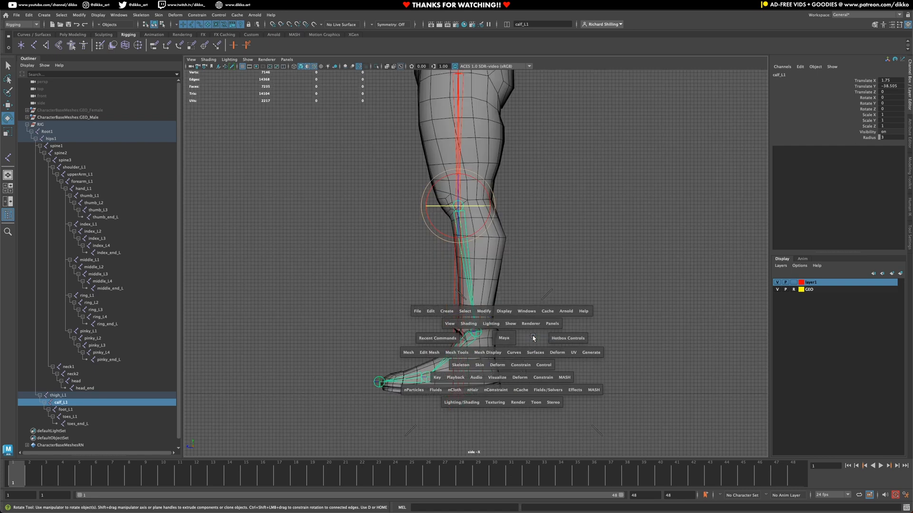
pyautogui.press('f')
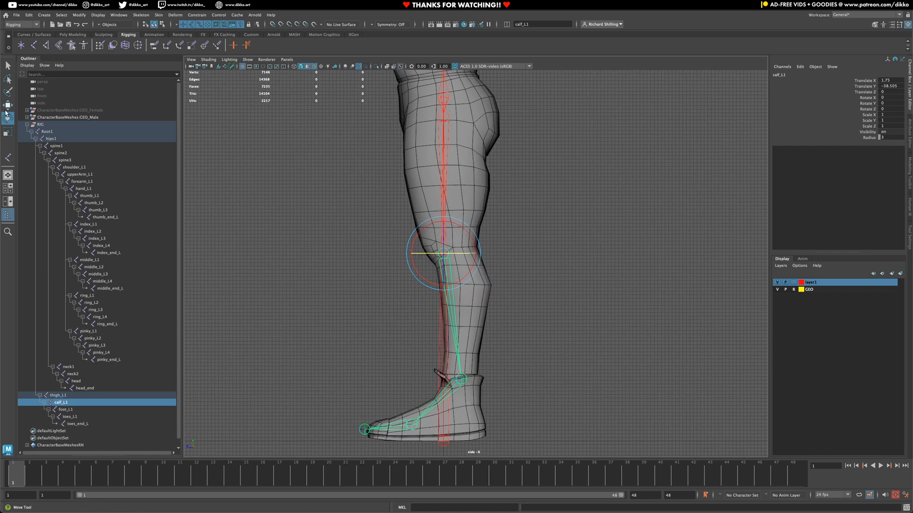
pyautogui.press('w')
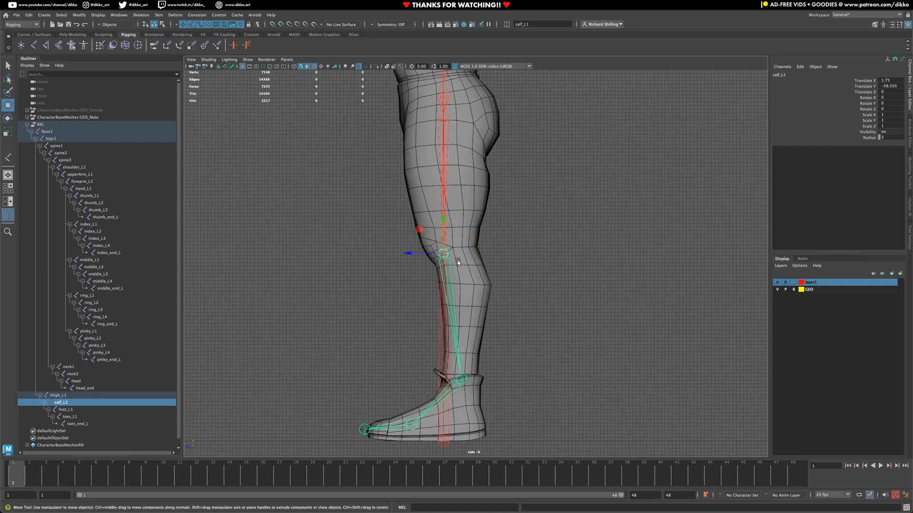
pyautogui.moveTo(417, 253); pyautogui.dragTo(425, 254)
pyautogui.keyDown('alt'); pyautogui.moveTo(468, 179); pyautogui.dragTo(490, 290, button='middle'); pyautogui.keyUp('alt')
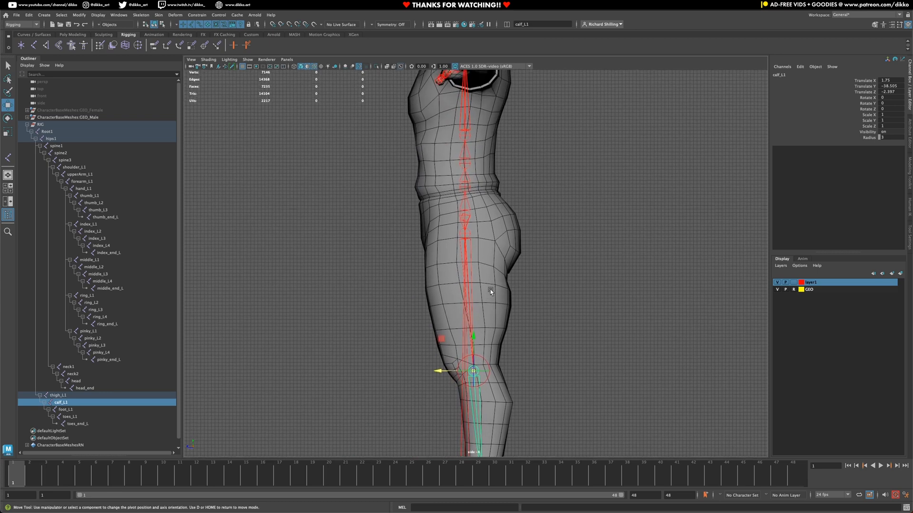
pyautogui.click(468, 234)
pyautogui.moveTo(437, 232); pyautogui.dragTo(442, 235)
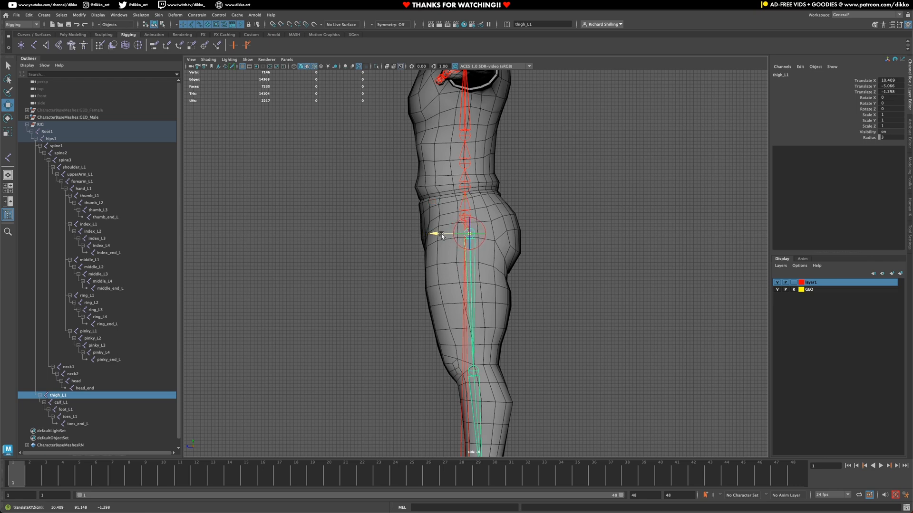
# Step: Move spine1, spine2 and spine3 along Z to Translate Z 1.359, 0.469 and 0.393
pyautogui.keyDown('alt'); pyautogui.moveTo(497, 209); pyautogui.dragTo(469, 278, button='middle'); pyautogui.keyUp('alt')
pyautogui.scroll(2, 468, 275)
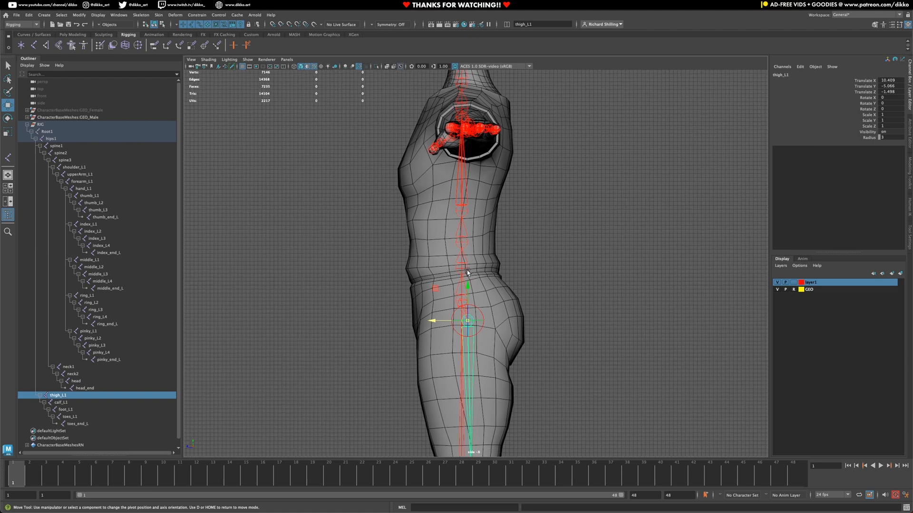
pyautogui.click(466, 271)
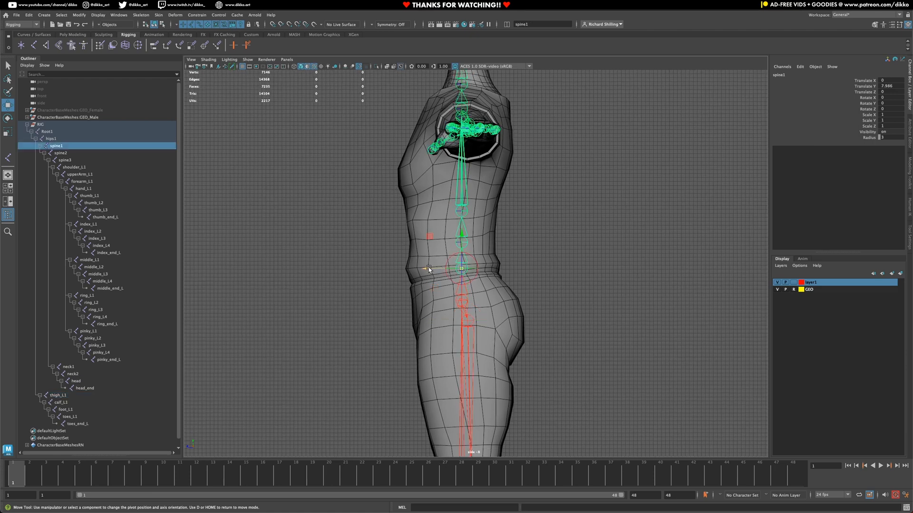
pyautogui.moveTo(429, 269); pyautogui.dragTo(423, 270)
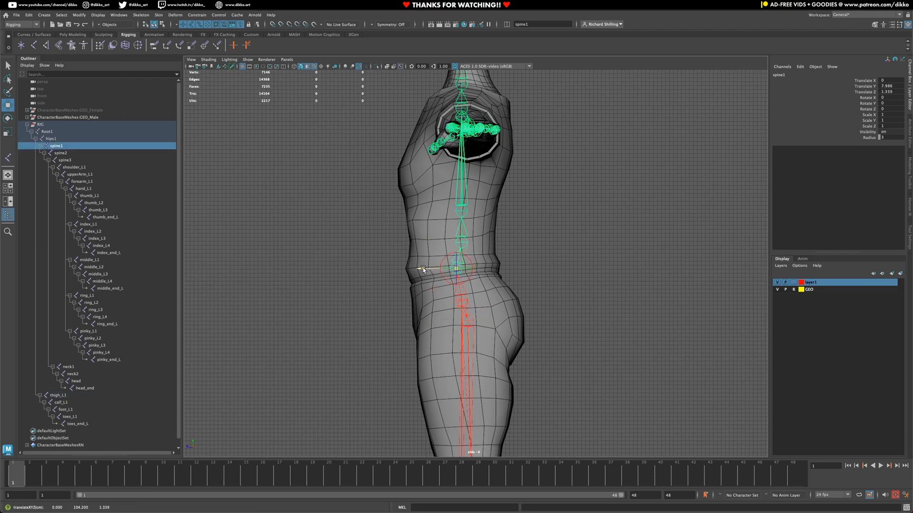
pyautogui.scroll(3, 423, 270)
pyautogui.click(462, 240)
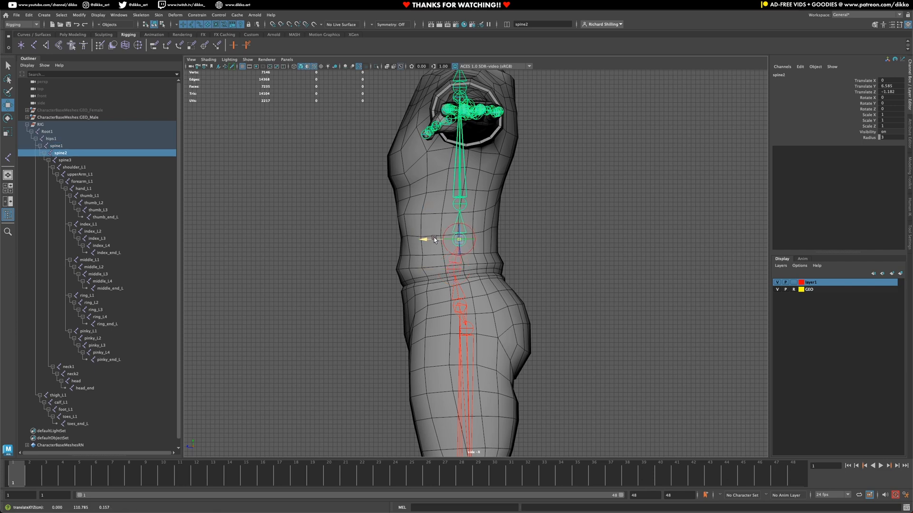
pyautogui.moveTo(434, 239); pyautogui.dragTo(426, 236)
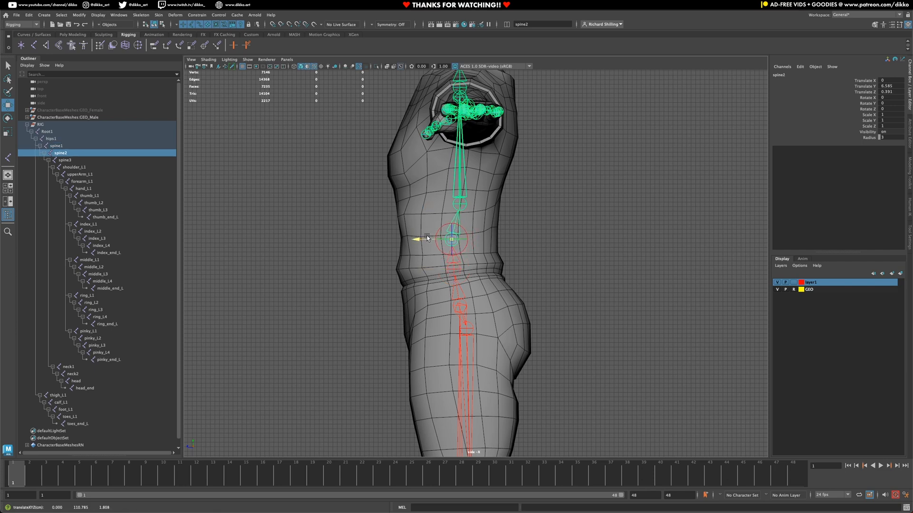
pyautogui.click(467, 204)
pyautogui.moveTo(424, 204); pyautogui.dragTo(426, 209)
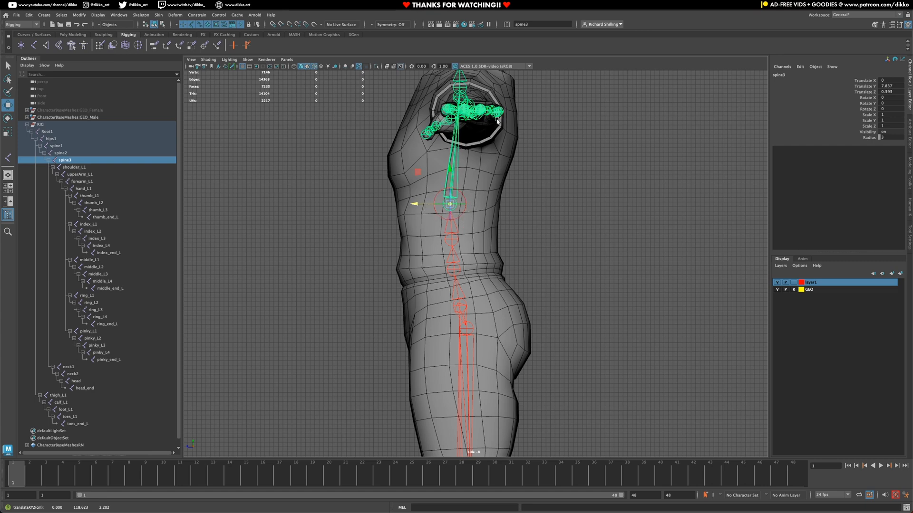
pyautogui.keyDown('alt'); pyautogui.moveTo(495, 119); pyautogui.dragTo(499, 285, button='middle'); pyautogui.keyUp('alt')
pyautogui.scroll(1, 492, 234)
pyautogui.scroll(1, 492, 237)
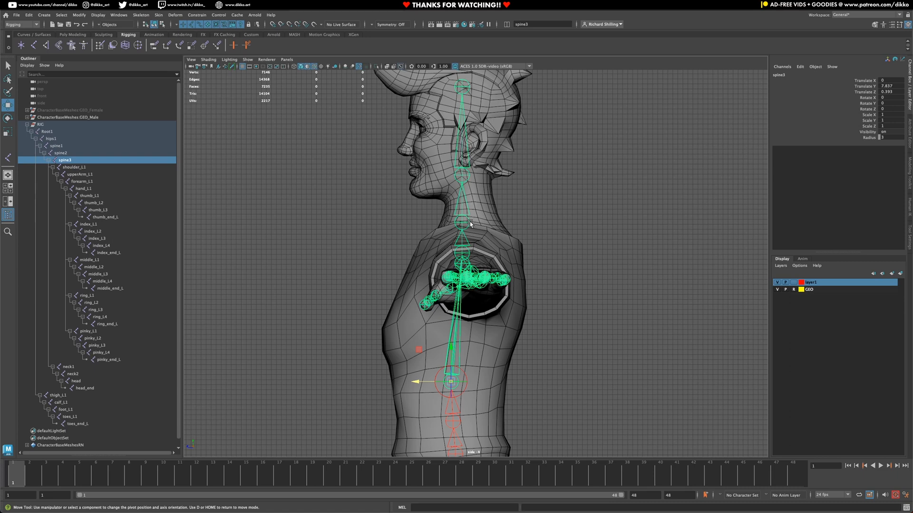
# Step: Move neck2 and neck1 along Z to centre them inside the neck
pyautogui.click(469, 223)
pyautogui.moveTo(437, 222); pyautogui.dragTo(440, 223)
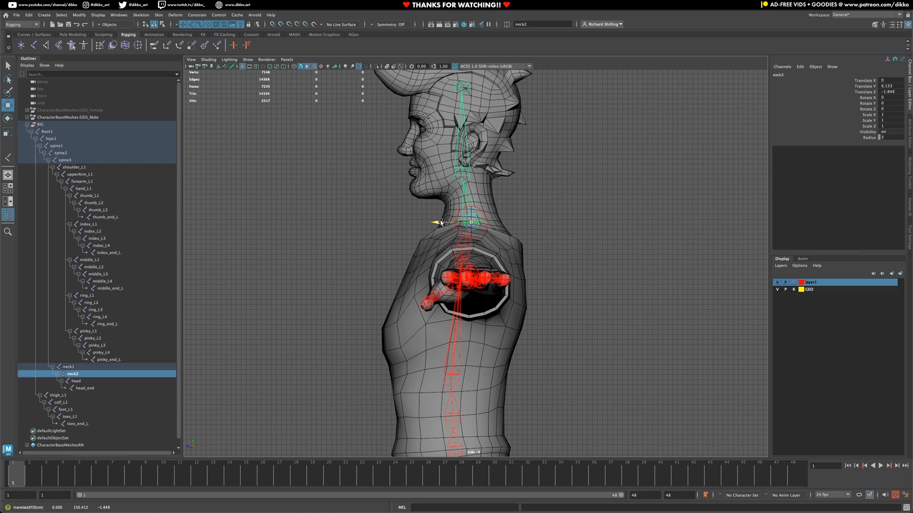
pyautogui.press('Up')
pyautogui.press('d')
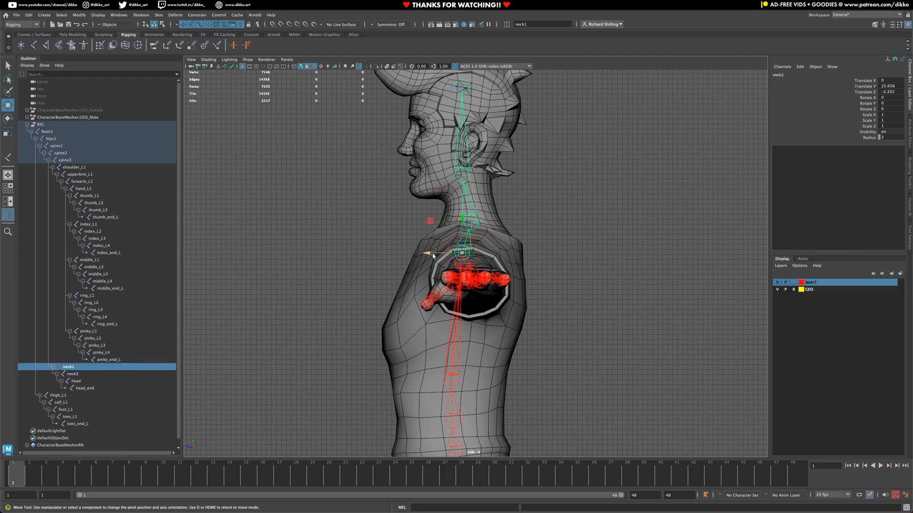
pyautogui.moveTo(433, 256); pyautogui.dragTo(439, 256)
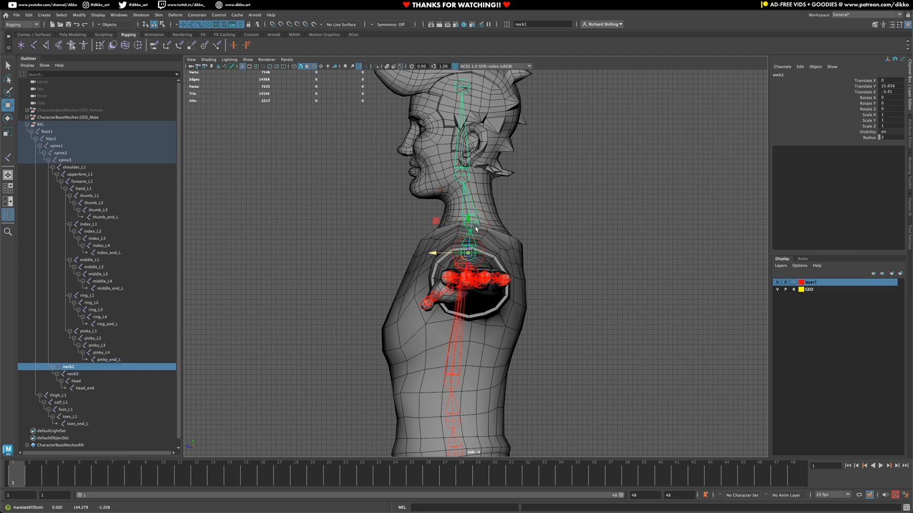
pyautogui.press('Down')
pyautogui.moveTo(446, 223); pyautogui.dragTo(443, 223)
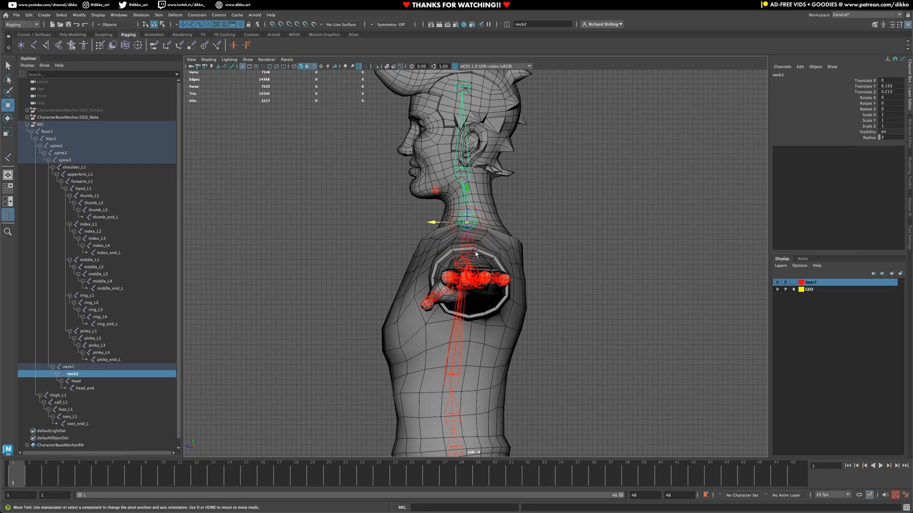
pyautogui.press('Up')
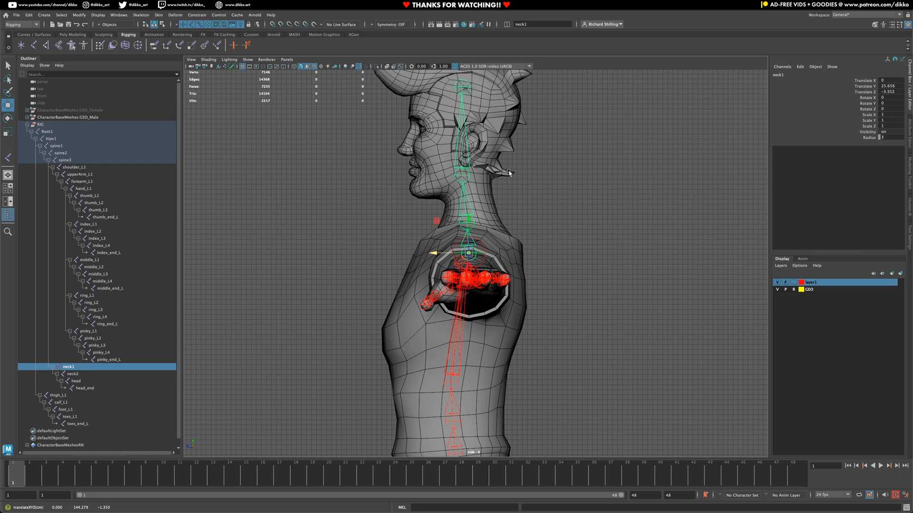
# Step: Raise head_end to the crown of the skull at Translate Y 23.601
pyautogui.keyDown('alt'); pyautogui.moveTo(438, 214); pyautogui.dragTo(440, 304, button='middle'); pyautogui.keyUp('alt')
pyautogui.click(469, 175)
pyautogui.click(468, 175)
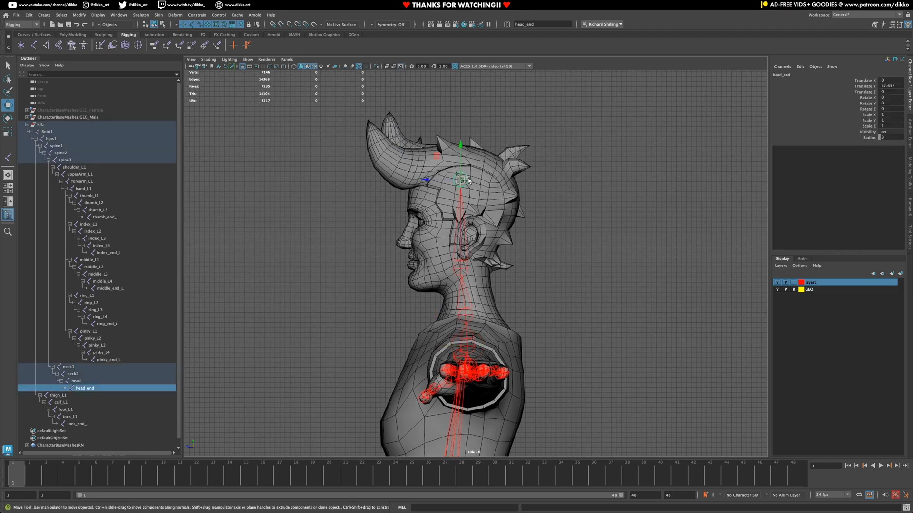
pyautogui.moveTo(462, 151); pyautogui.dragTo(462, 123)
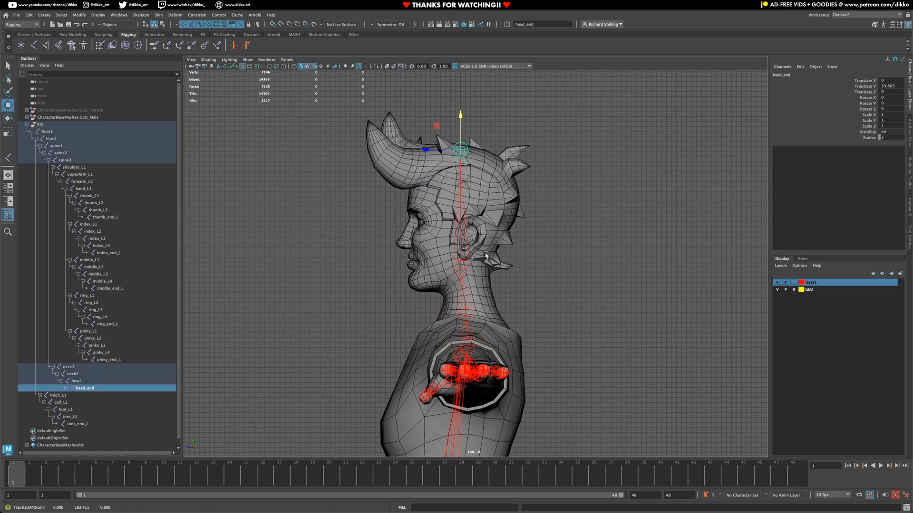
pyautogui.keyDown('alt'); pyautogui.moveTo(481, 285); pyautogui.dragTo(488, 301, button='right'); pyautogui.keyUp('alt')
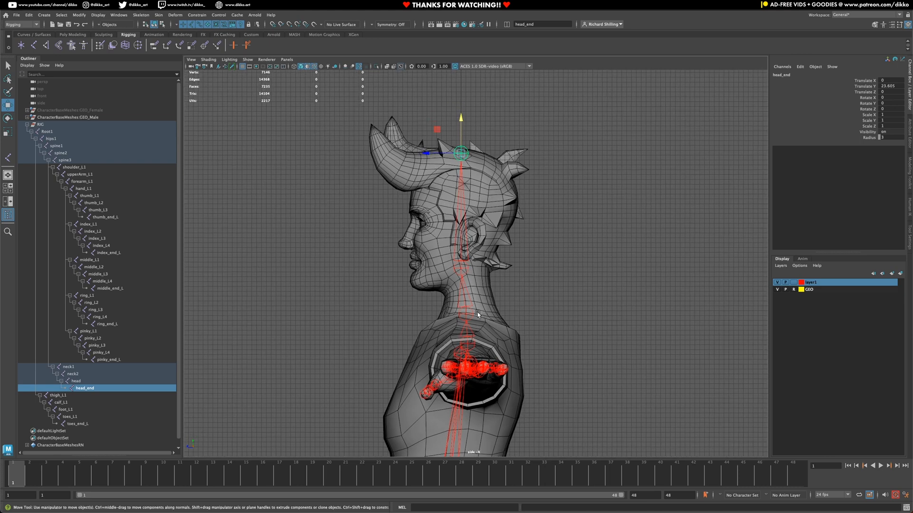
# Step: Fine-tune neck2 to Translate Z 0.429 and return to the perspective view
pyautogui.click(471, 312)
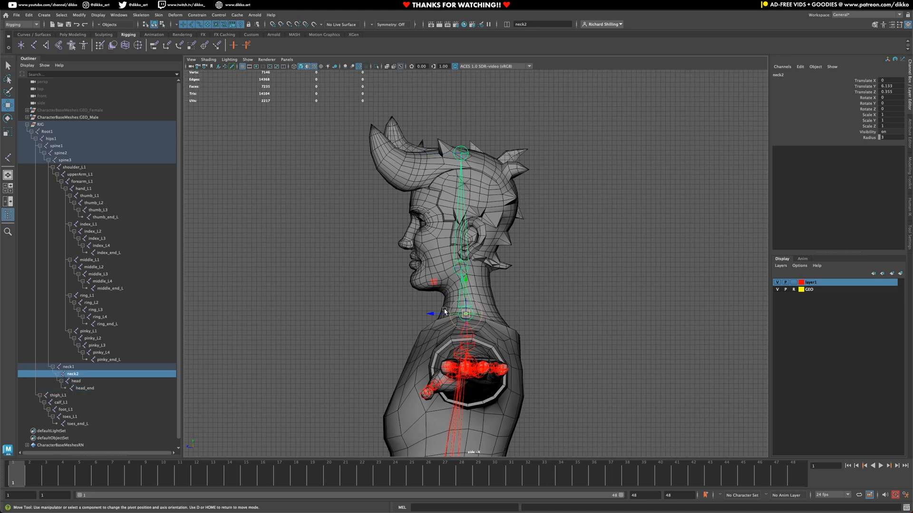
pyautogui.moveTo(445, 314); pyautogui.dragTo(440, 313)
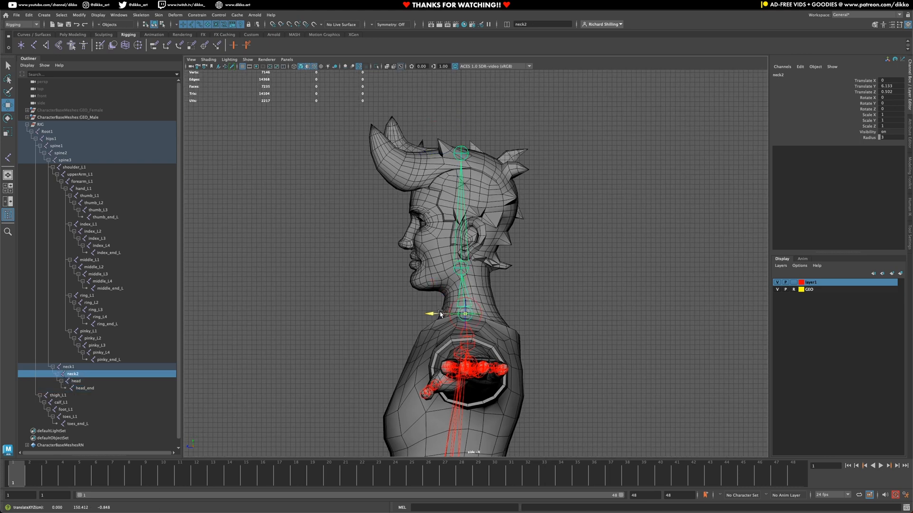
pyautogui.keyDown('alt'); pyautogui.moveTo(442, 315); pyautogui.dragTo(441, 323, button='right'); pyautogui.keyUp('alt')
pyautogui.press('space')
pyautogui.click(430, 338)
pyautogui.moveTo(431, 338); pyautogui.dragTo(451, 318)
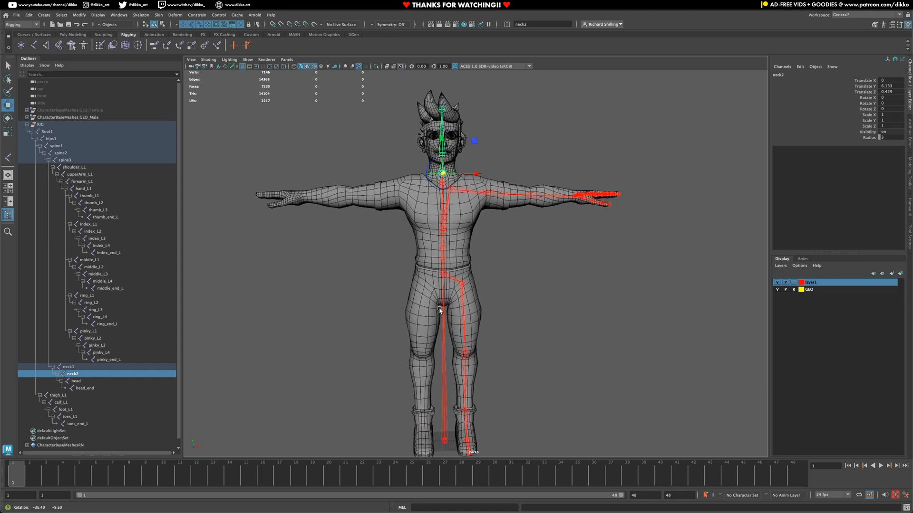
# Step: Box-select the skeleton over the character and check the left thigh and calf joints
pyautogui.scroll(-2, 450, 318)
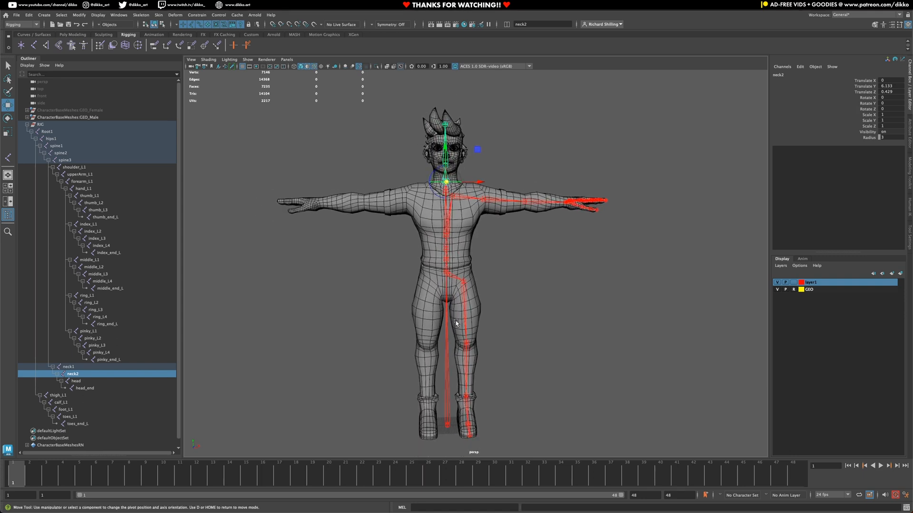
pyautogui.click(522, 343)
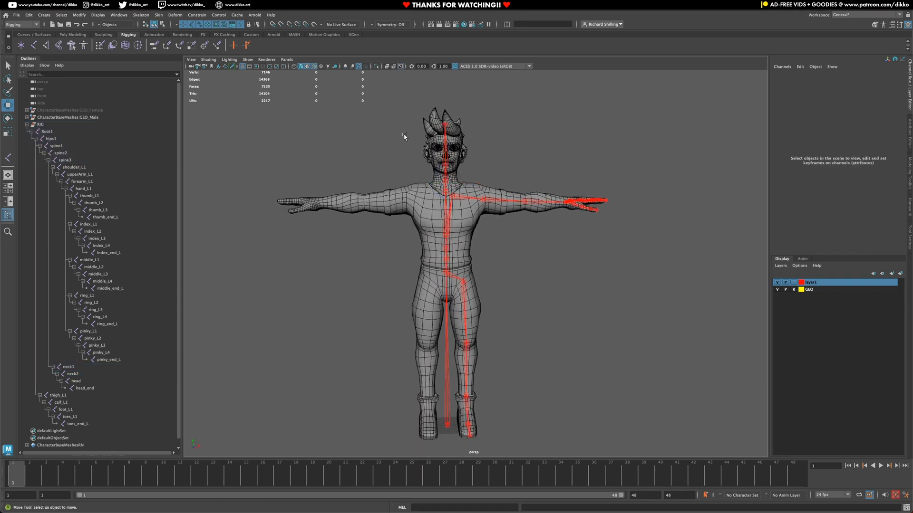
pyautogui.moveTo(401, 121); pyautogui.dragTo(724, 446)
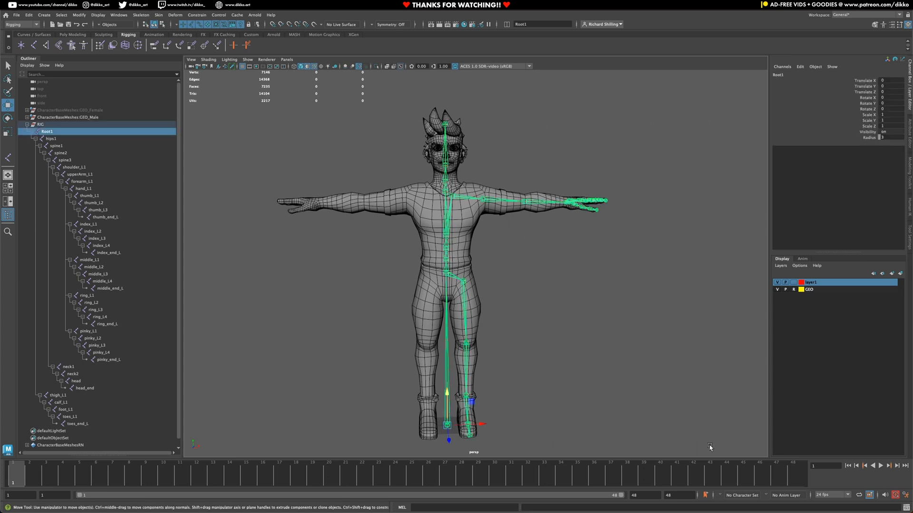
pyautogui.click(534, 299)
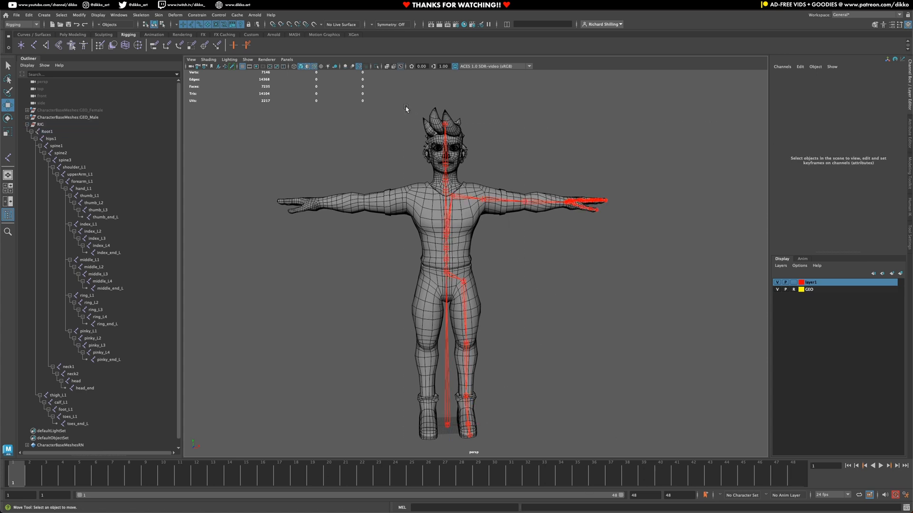
pyautogui.moveTo(398, 90); pyautogui.dragTo(666, 457)
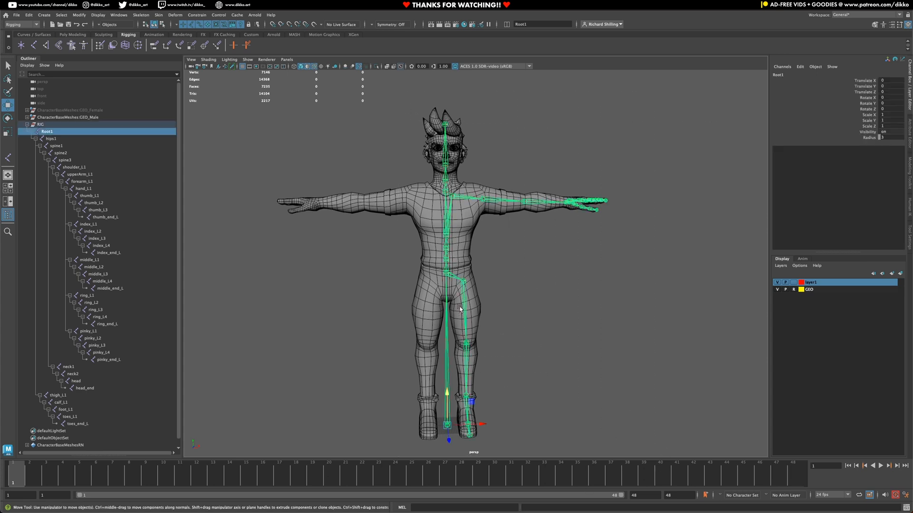
pyautogui.click(464, 304)
pyautogui.click(468, 365)
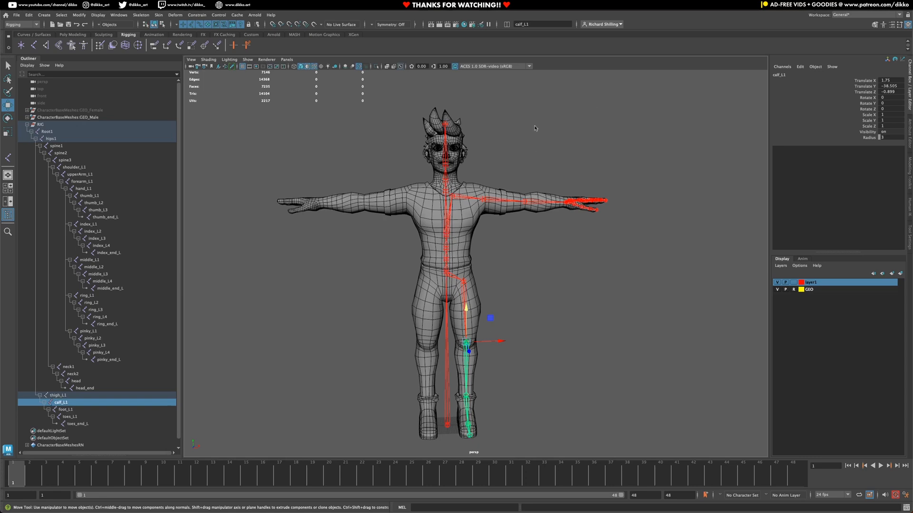
pyautogui.moveTo(396, 90); pyautogui.dragTo(534, 454)
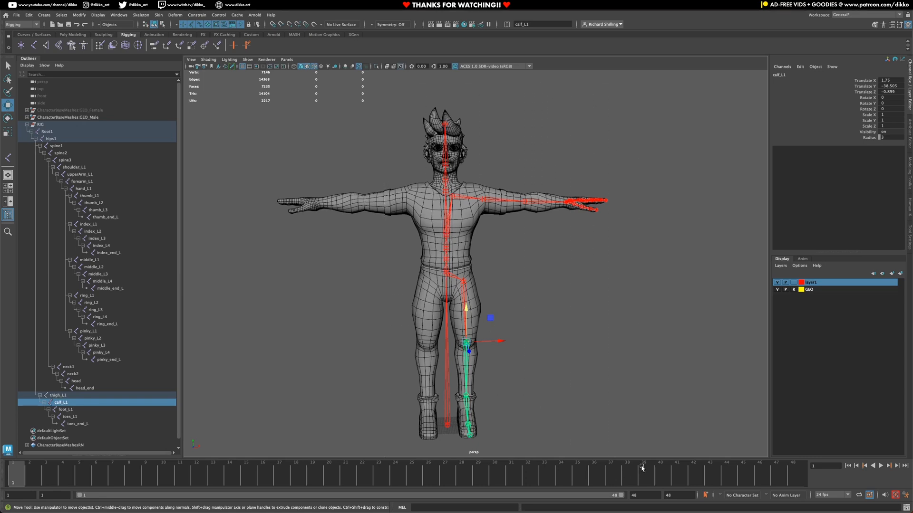
# Step: Check the left leg joints, then select the whole hierarchy from Root1 to toes_end_L
pyautogui.click(502, 282)
pyautogui.click(460, 285)
pyautogui.click(466, 347)
pyautogui.click(471, 421)
pyautogui.click(469, 426)
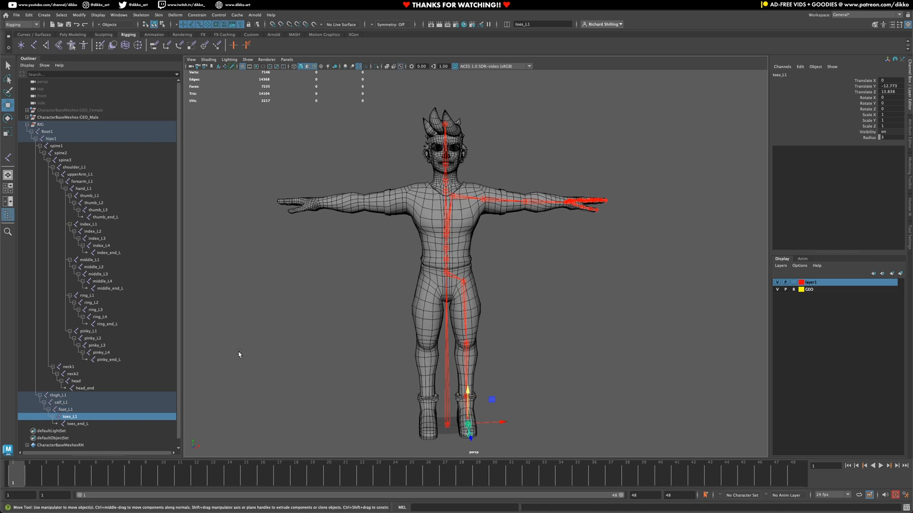
pyautogui.click(47, 132)
pyautogui.keyDown('shift'); pyautogui.click(76, 424); pyautogui.keyUp('shift')
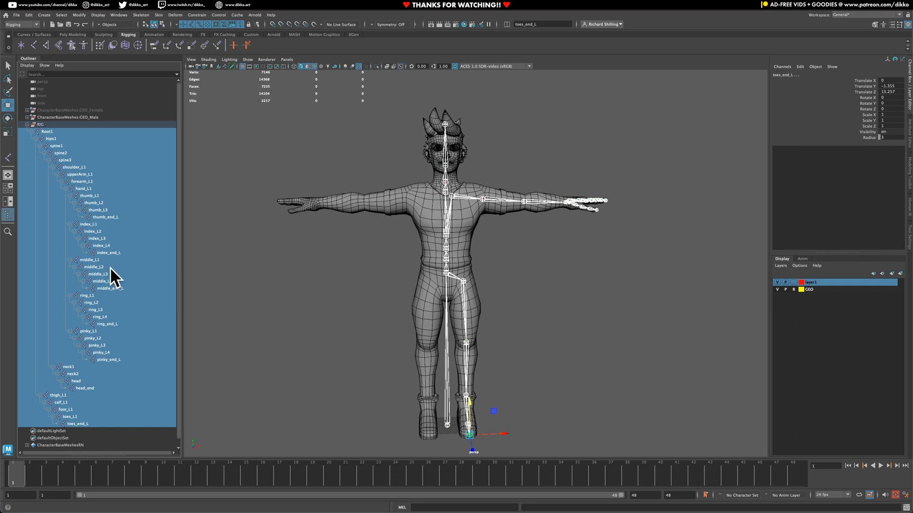
# Step: Create a quick select set named Deform_Joints from the joints and add it to the shelf
pyautogui.click(66, 15)
pyautogui.moveTo(75, 17)
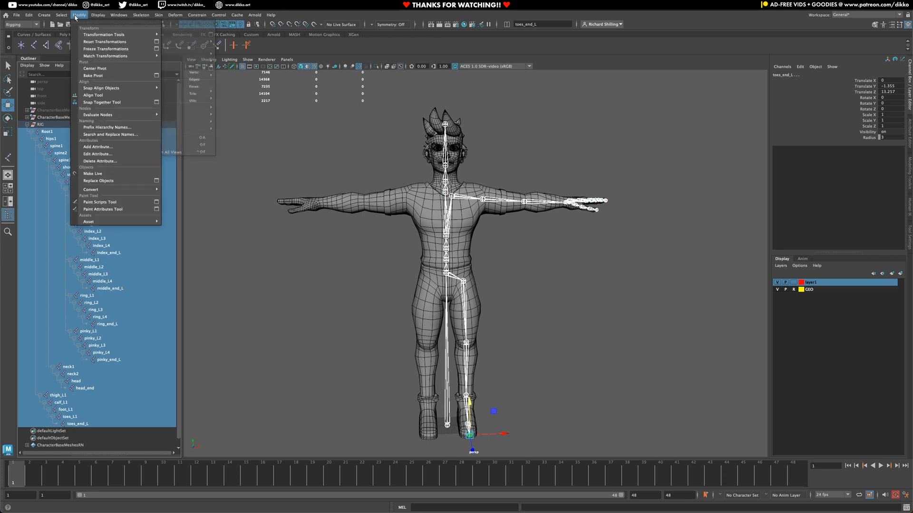
pyautogui.moveTo(40, 17)
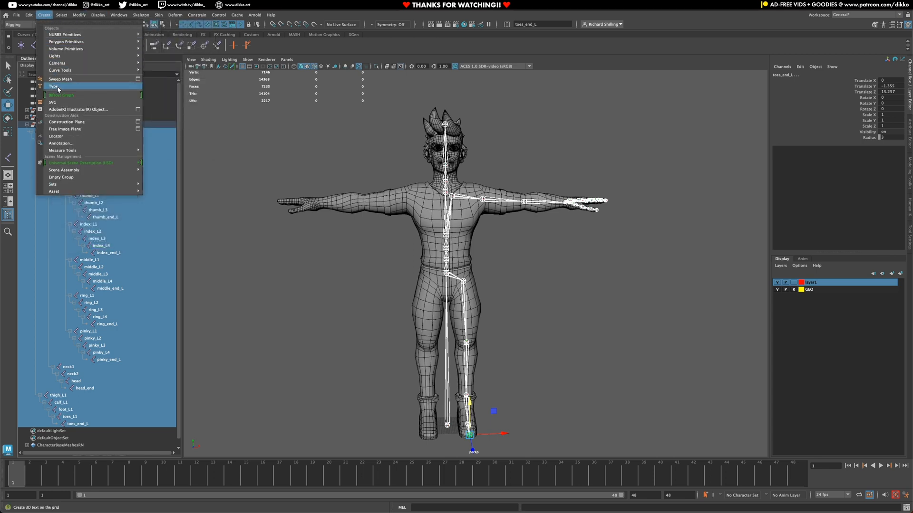
pyautogui.moveTo(109, 188)
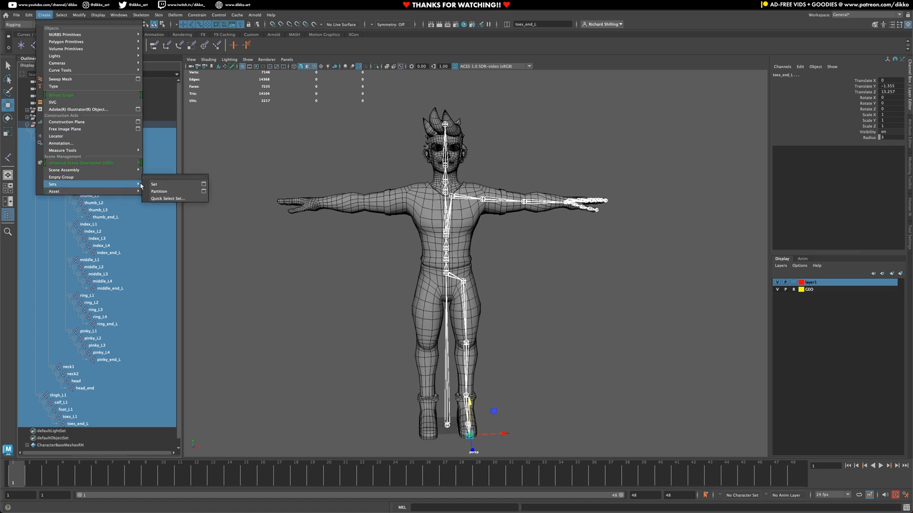
pyautogui.click(179, 199)
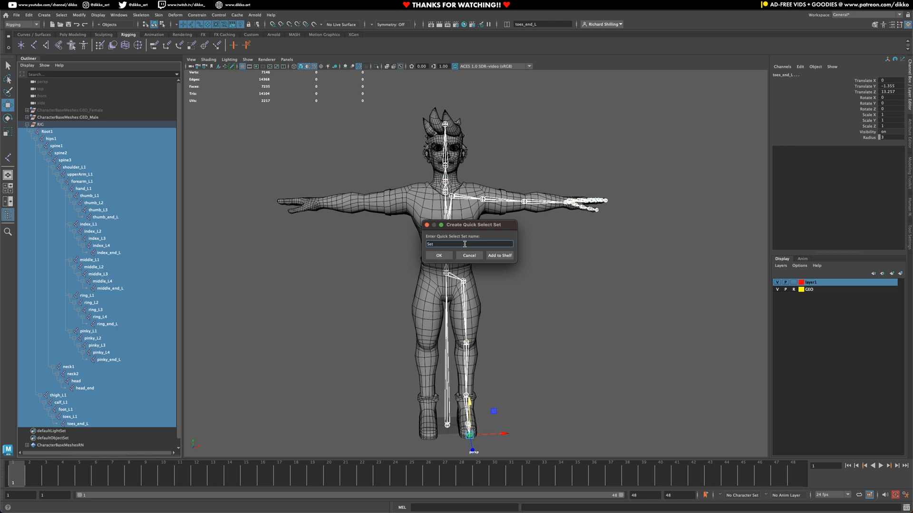
pyautogui.moveTo(464, 243); pyautogui.dragTo(408, 245)
pyautogui.click(500, 257)
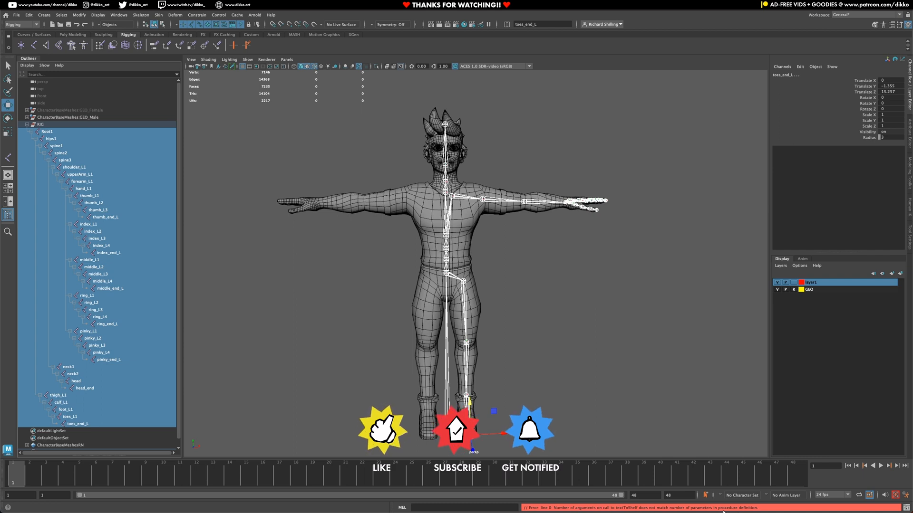
# Step: Expand Deform_Joints in the Outliner to confirm it holds Root1 through toes_end_L
pyautogui.scroll(-1, 76, 403)
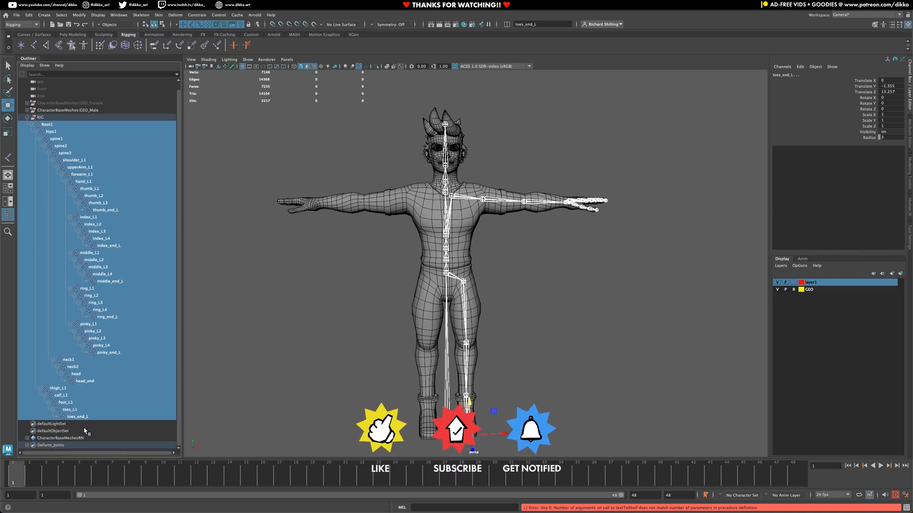
pyautogui.click(50, 446)
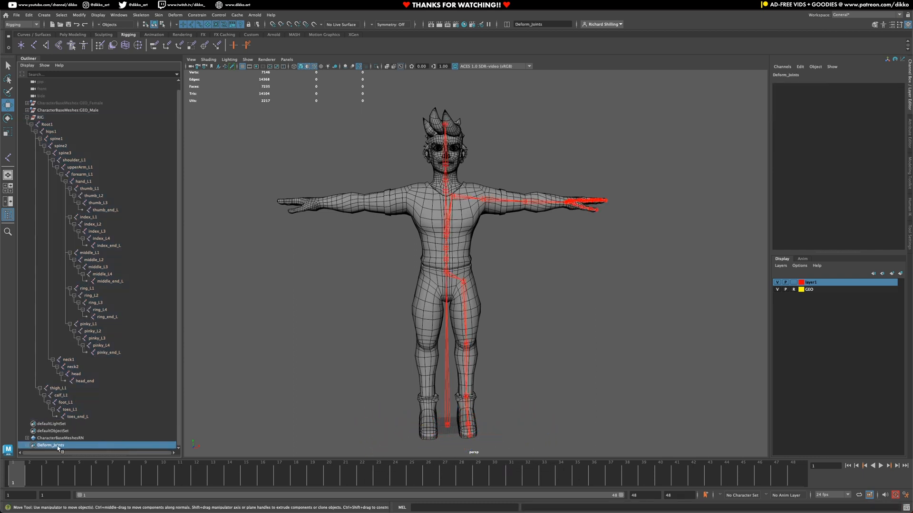
pyautogui.click(28, 446)
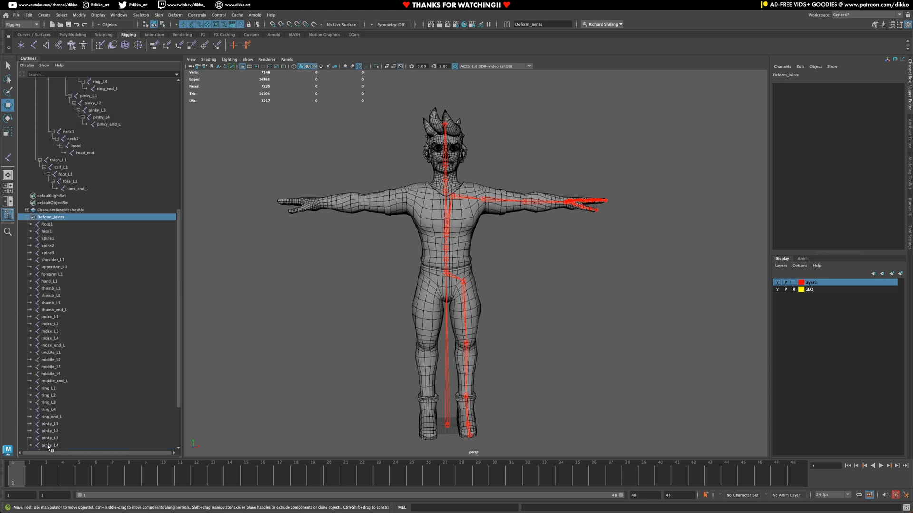
pyautogui.click(48, 226)
pyautogui.scroll(-4, 48, 285)
pyautogui.keyDown('shift'); pyautogui.click(49, 445); pyautogui.keyUp('shift')
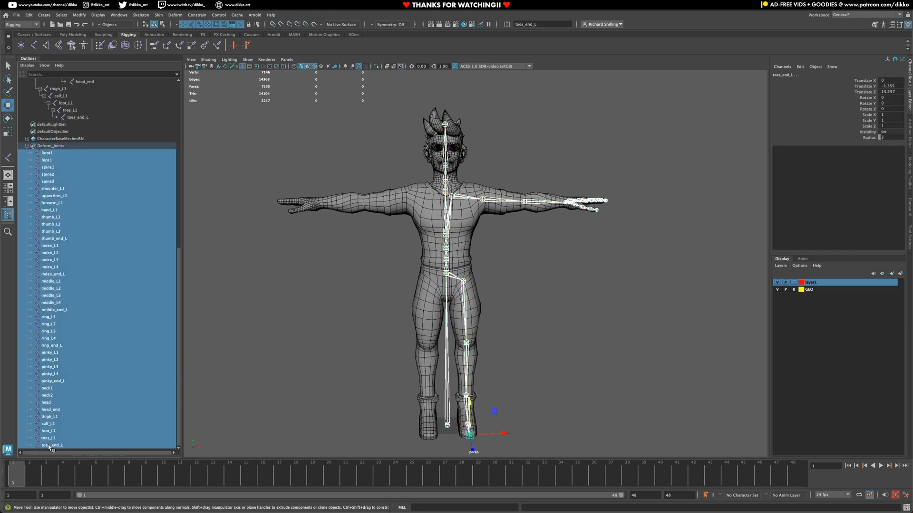
pyautogui.click(26, 146)
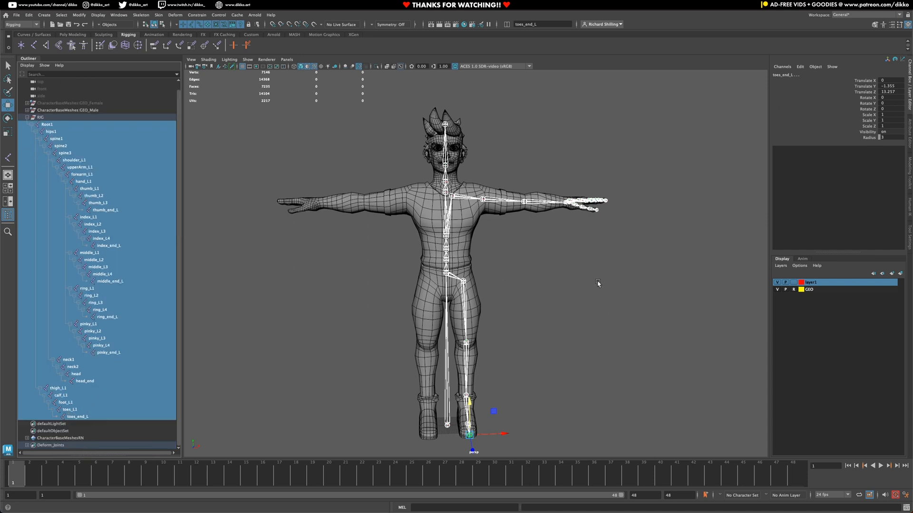
# Step: Turn on Local Rotation Axes display for every joint and clear the joint selection
pyautogui.click(105, 15)
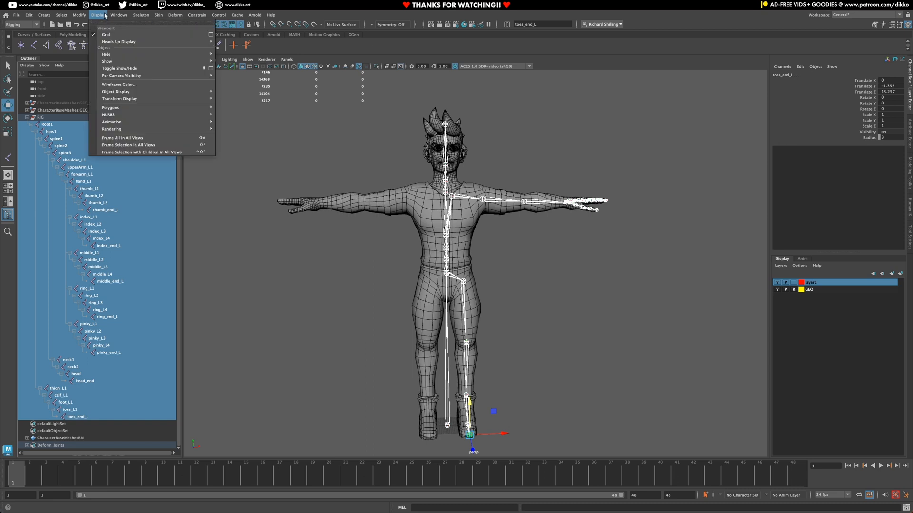
pyautogui.moveTo(205, 98)
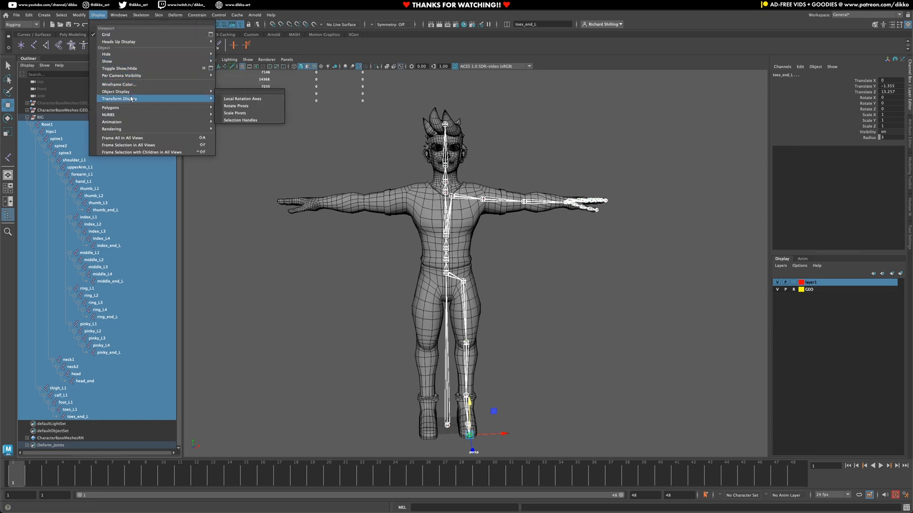
pyautogui.click(247, 101)
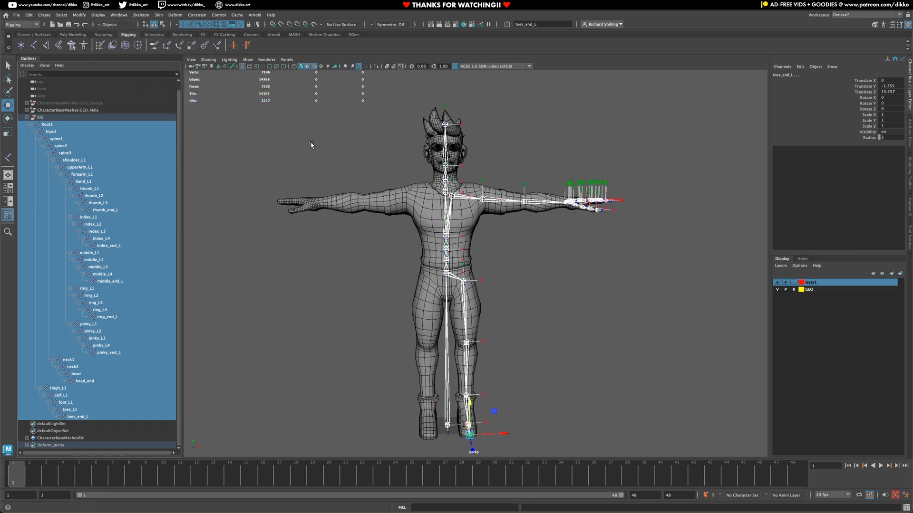
pyautogui.click(547, 251)
# Step: Orbit around the character to inspect the joint axes in the legs, torso and neck
pyautogui.keyDown('alt'); pyautogui.moveTo(470, 215); pyautogui.dragTo(468, 253); pyautogui.keyUp('alt')
pyautogui.scroll(5, 460, 234)
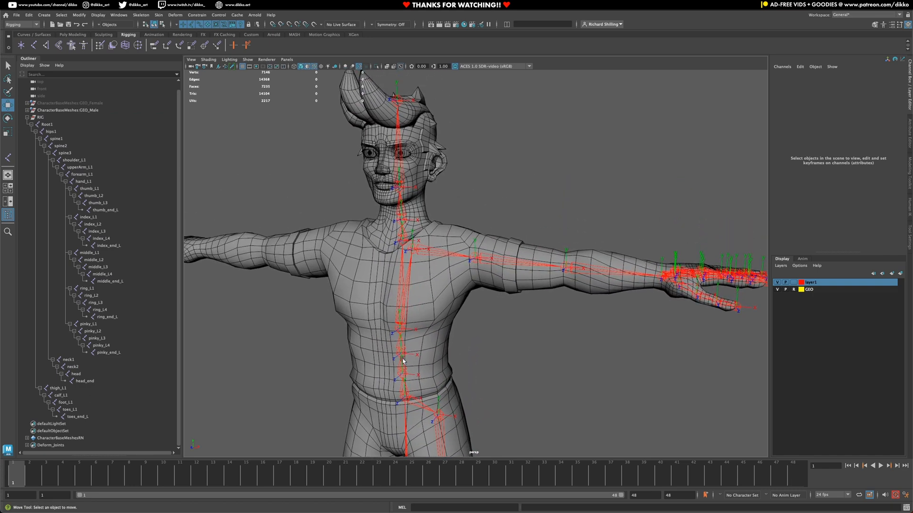
pyautogui.keyDown('alt'); pyautogui.moveTo(408, 389); pyautogui.dragTo(346, 380); pyautogui.keyUp('alt')
pyautogui.keyDown('alt'); pyautogui.moveTo(443, 376); pyautogui.dragTo(421, 220, button='middle'); pyautogui.keyUp('alt')
pyautogui.keyDown('alt'); pyautogui.moveTo(311, 369); pyautogui.dragTo(418, 291); pyautogui.keyUp('alt')
pyautogui.keyDown('alt'); pyautogui.moveTo(485, 175); pyautogui.dragTo(496, 354, button='middle'); pyautogui.keyUp('alt')
pyautogui.keyDown('alt'); pyautogui.moveTo(485, 233); pyautogui.dragTo(499, 372, button='middle'); pyautogui.keyUp('alt')
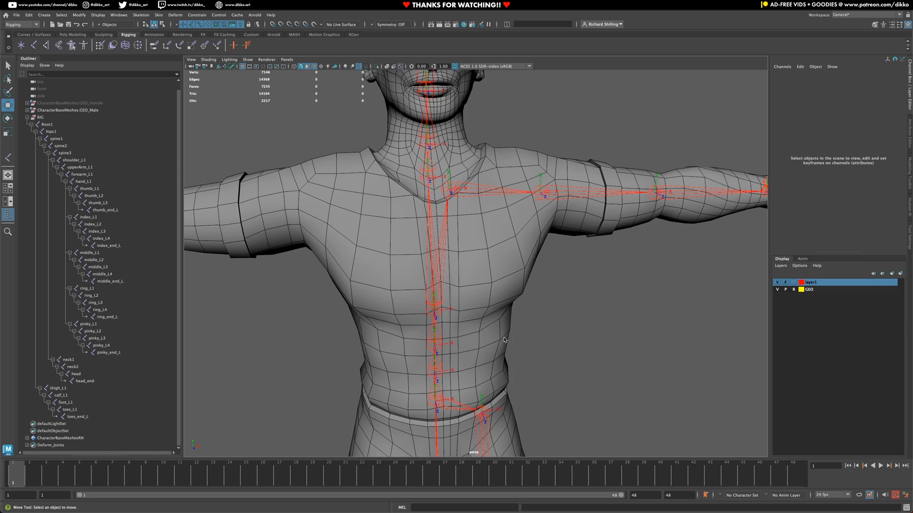
pyautogui.keyDown('alt'); pyautogui.moveTo(504, 341); pyautogui.dragTo(446, 300); pyautogui.keyUp('alt')
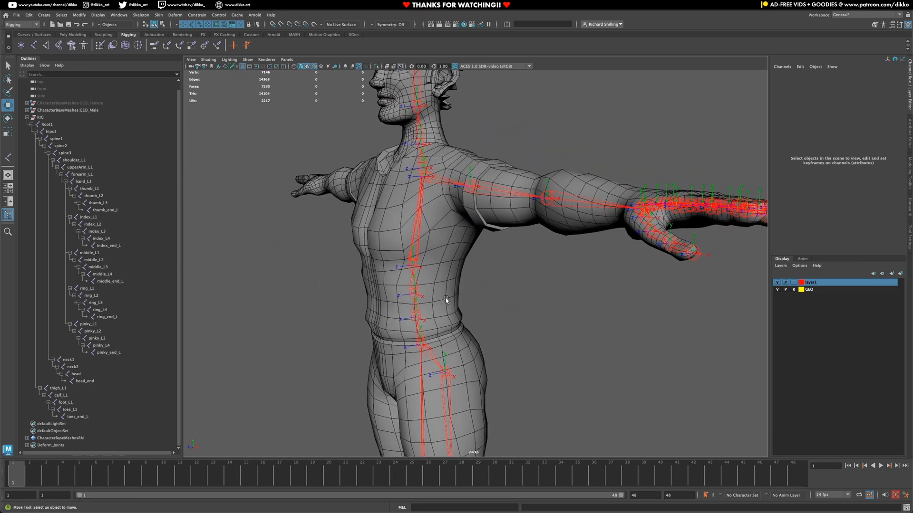
pyautogui.keyDown('alt'); pyautogui.moveTo(549, 280); pyautogui.dragTo(484, 288, button='right'); pyautogui.keyUp('alt')
pyautogui.keyDown('alt'); pyautogui.moveTo(458, 287); pyautogui.dragTo(465, 371); pyautogui.keyUp('alt')
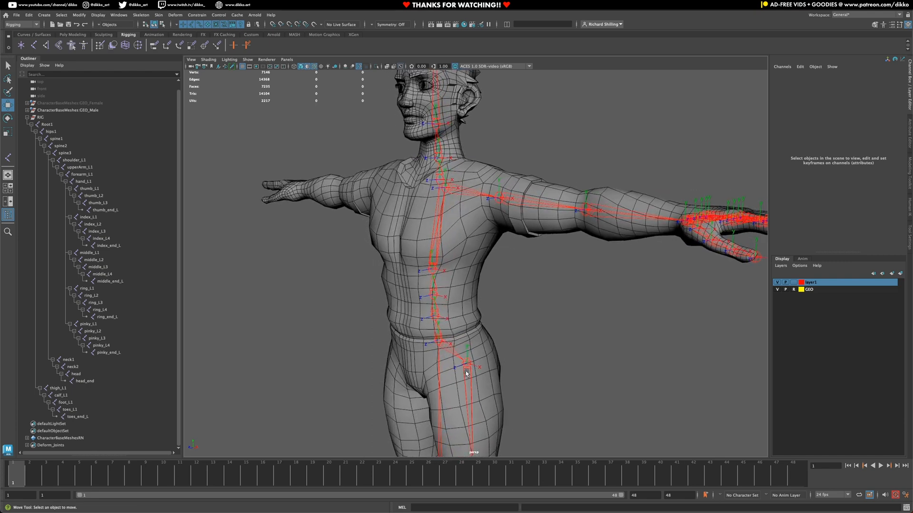
pyautogui.keyDown('alt'); pyautogui.moveTo(466, 371); pyautogui.dragTo(494, 267, button='middle'); pyautogui.keyUp('alt')
pyautogui.scroll(-2, 466, 397)
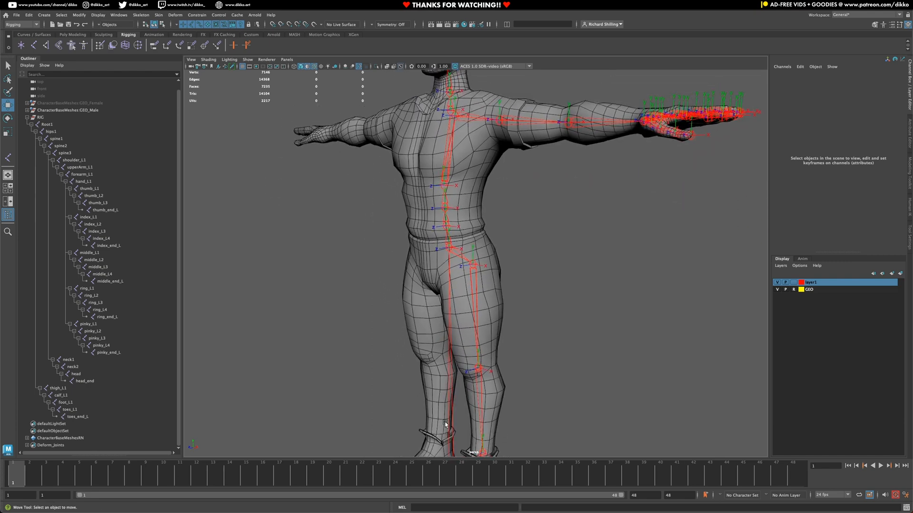
pyautogui.scroll(-1, 443, 420)
pyautogui.keyDown('alt'); pyautogui.moveTo(445, 394); pyautogui.dragTo(447, 346, button='middle'); pyautogui.keyUp('alt')
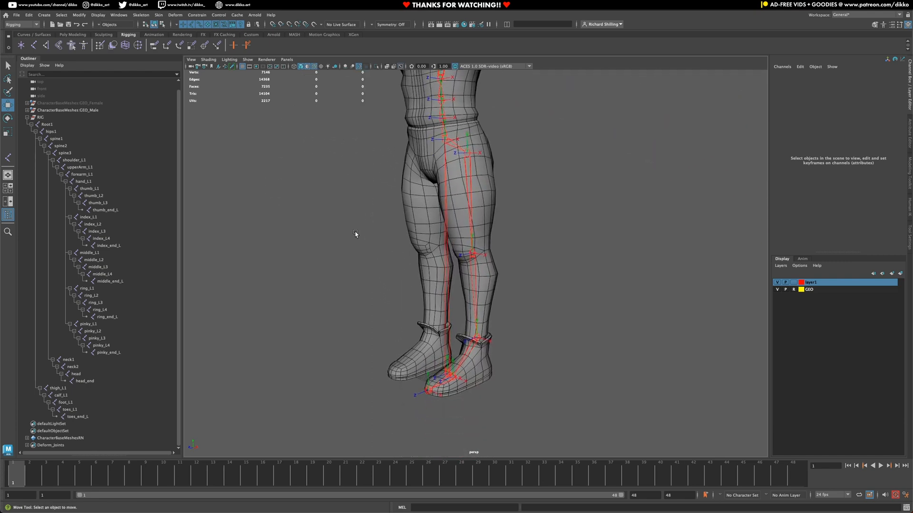
pyautogui.keyDown('alt'); pyautogui.moveTo(361, 216); pyautogui.dragTo(349, 395, button='middle'); pyautogui.keyUp('alt')
pyautogui.keyDown('alt'); pyautogui.moveTo(340, 251); pyautogui.dragTo(360, 249); pyautogui.keyUp('alt')
pyautogui.scroll(5, 434, 316)
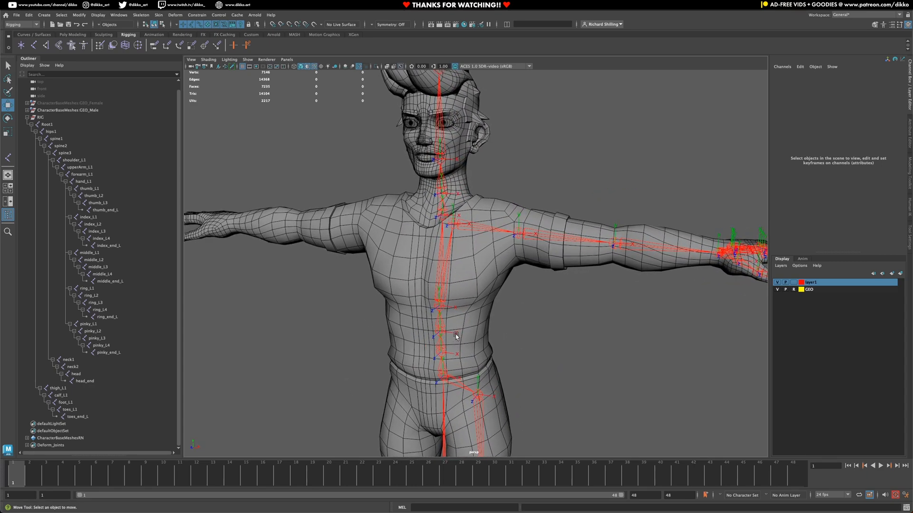
pyautogui.scroll(2, 456, 335)
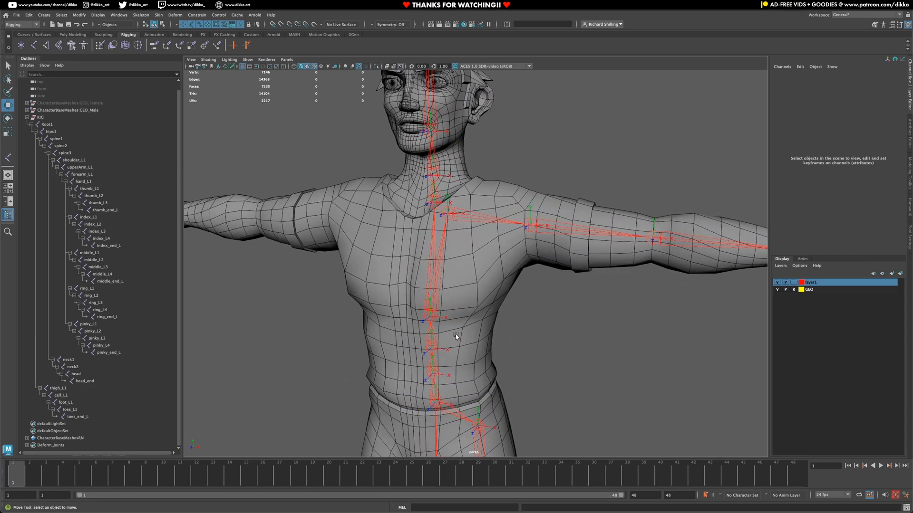
# Step: Select the hips1 joint, after trying spine1 and neck1, and switch to the Rotate tool
pyautogui.click(432, 393)
pyautogui.click(431, 371)
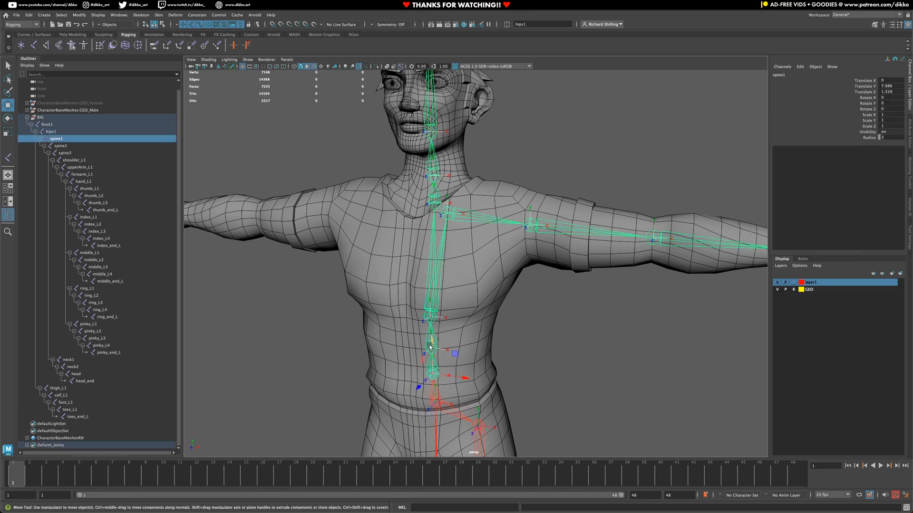
pyautogui.click(435, 212)
pyautogui.click(435, 203)
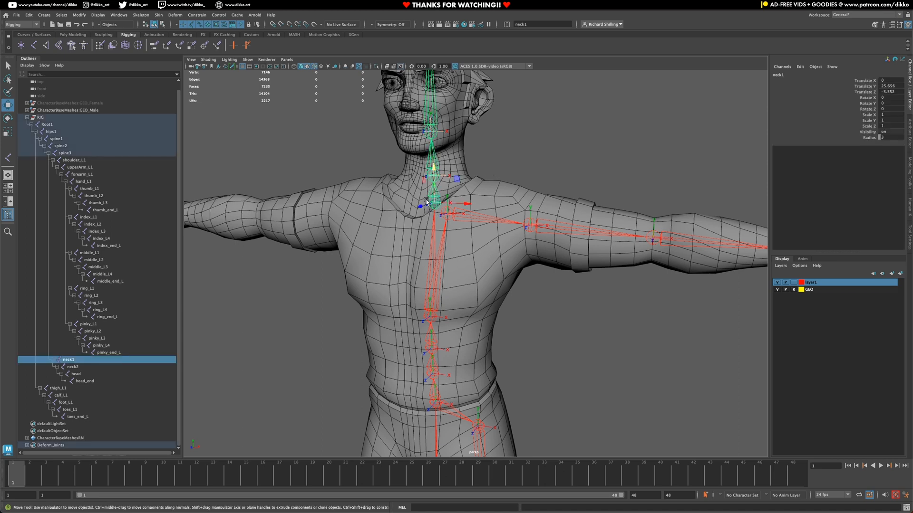
pyautogui.click(437, 392)
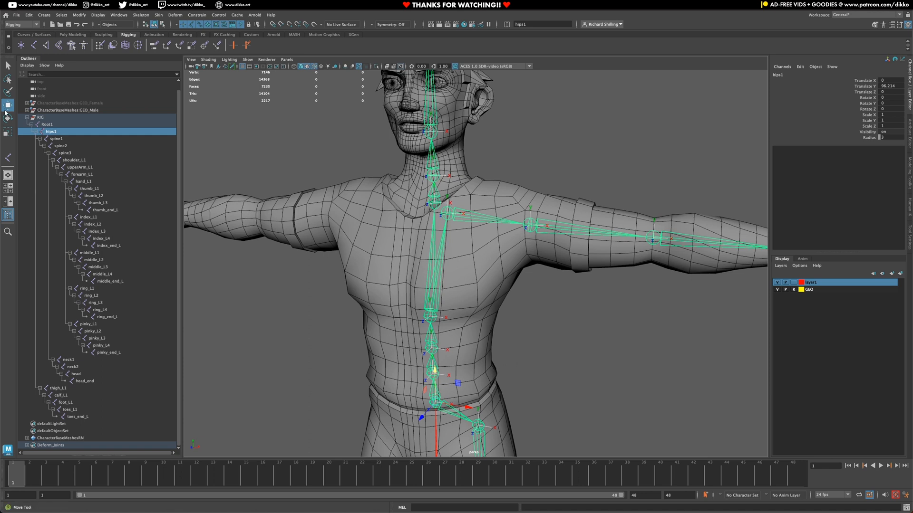
pyautogui.press('e')
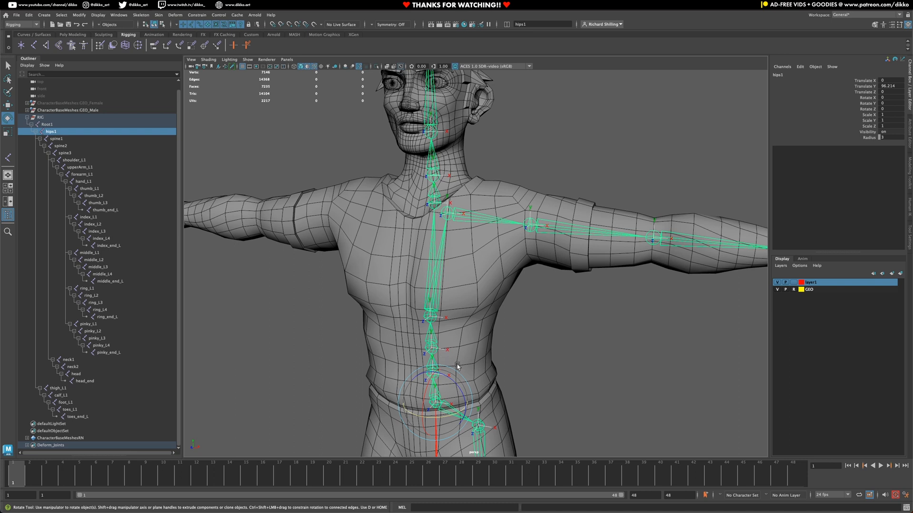
# Step: Select hips1, spine1 and spine2, bend them forward and sideways, and undo each bend
pyautogui.click(534, 361)
pyautogui.click(435, 387)
pyautogui.keyDown('shift'); pyautogui.click(432, 363); pyautogui.keyUp('shift')
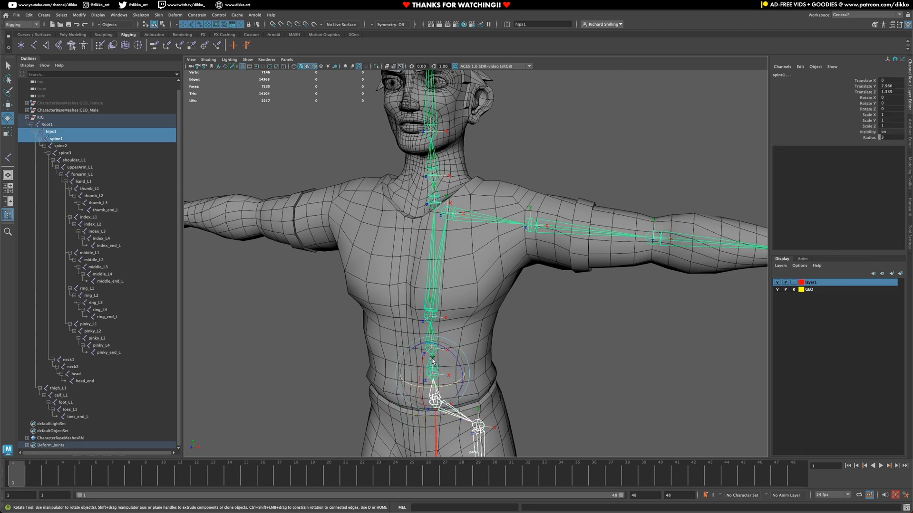
pyautogui.keyDown('shift'); pyautogui.click(432, 333); pyautogui.keyUp('shift')
pyautogui.keyDown('alt'); pyautogui.moveTo(348, 358); pyautogui.dragTo(319, 355); pyautogui.keyUp('alt')
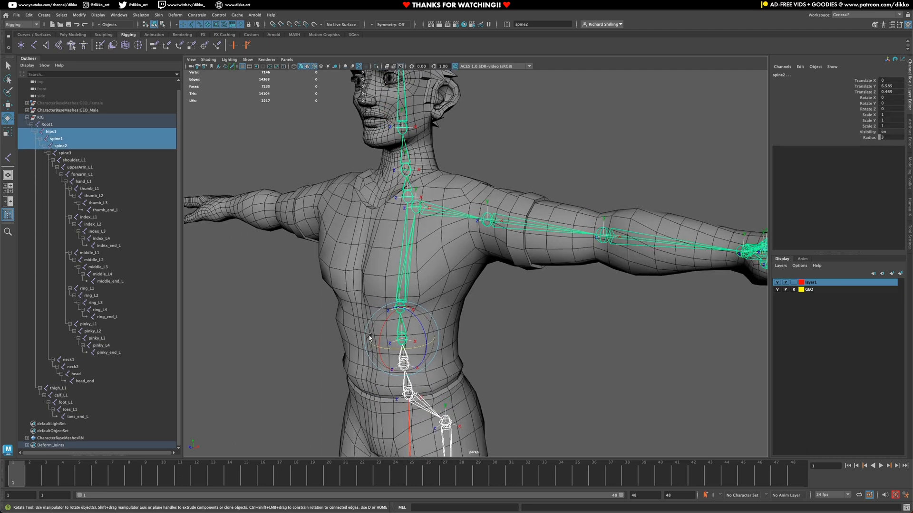
pyautogui.moveTo(383, 327); pyautogui.dragTo(380, 337)
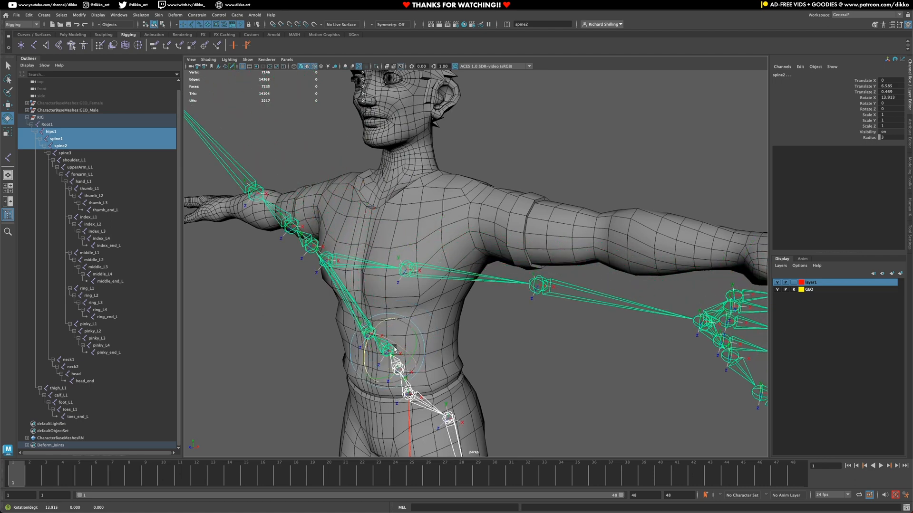
pyautogui.hotkey('ctrl', 'z')
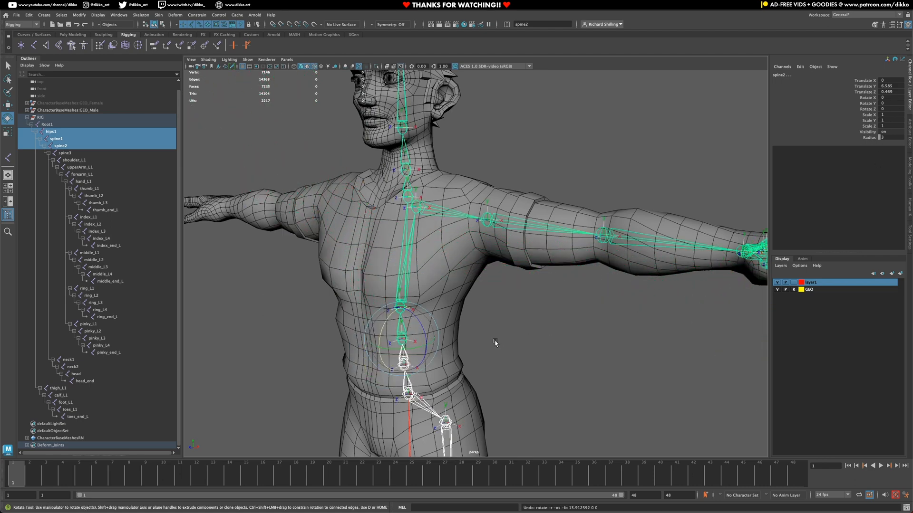
pyautogui.moveTo(387, 323)
pyautogui.mouseDown()
pyautogui.moveTo(391, 315)
pyautogui.moveTo(383, 327)
pyautogui.moveTo(402, 328)
pyautogui.mouseUp()
pyautogui.hotkey('ctrl', 'z')
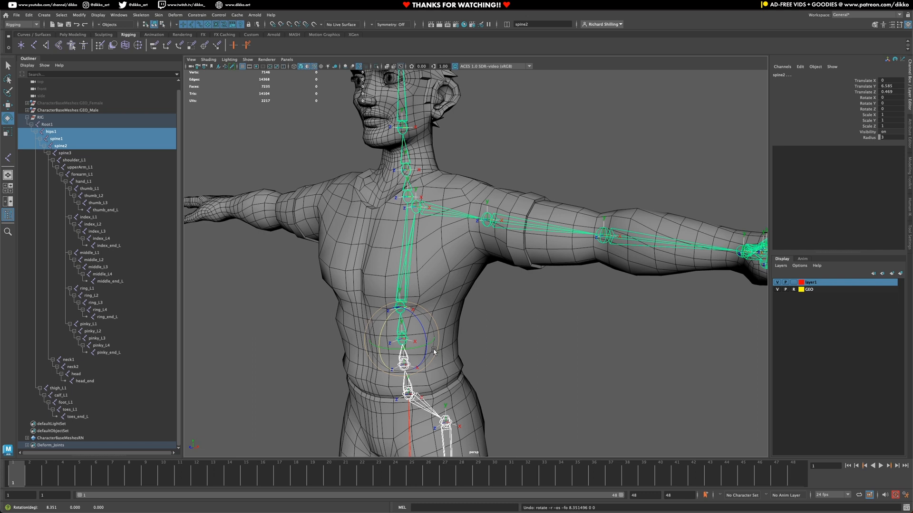
# Step: Tilt hips1 on its own, undo the tilt, then select the head joint
pyautogui.click(560, 342)
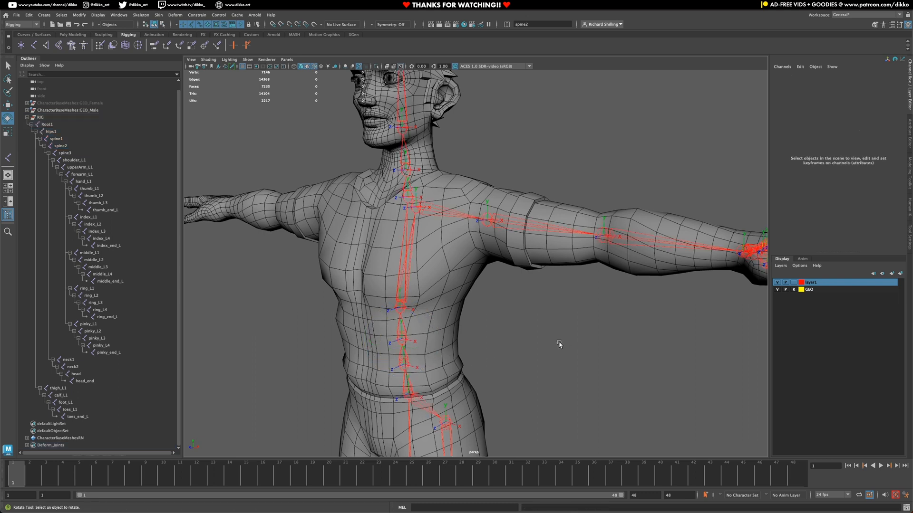
pyautogui.click(404, 378)
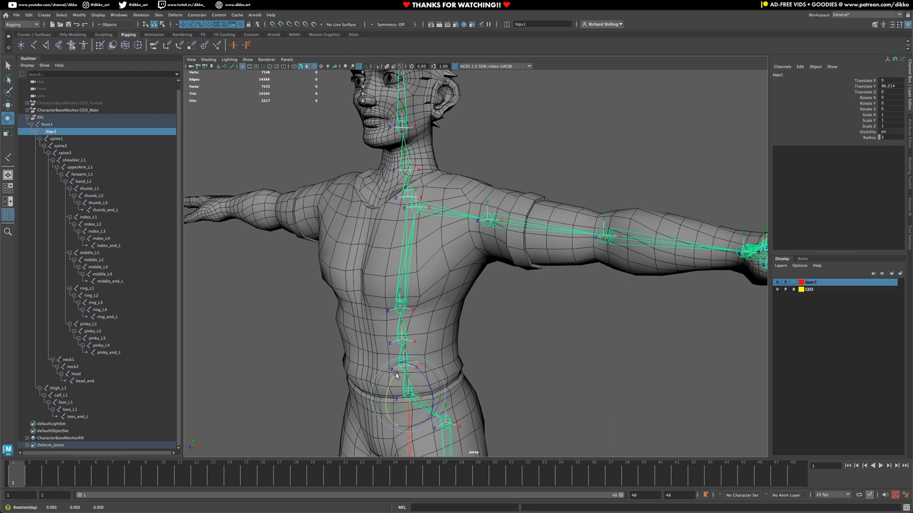
pyautogui.moveTo(404, 378); pyautogui.dragTo(409, 382)
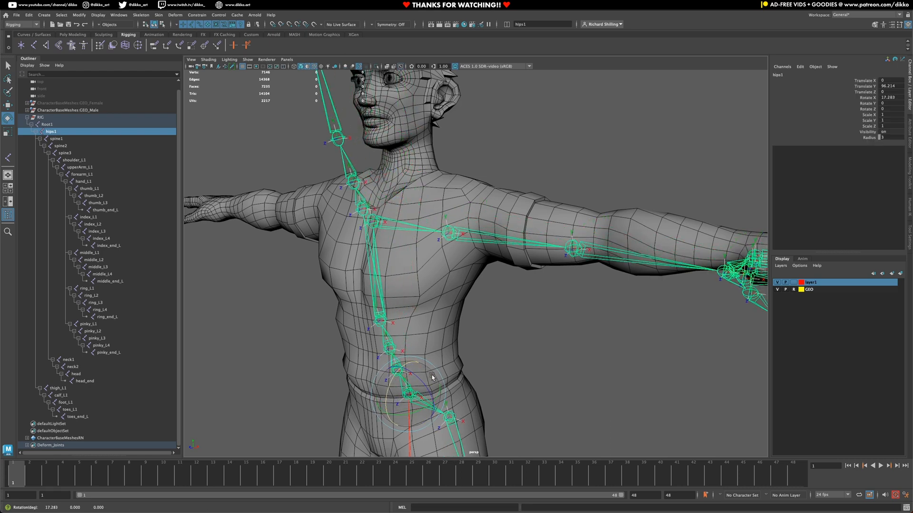
pyautogui.hotkey('ctrl', 'z')
pyautogui.keyDown('alt'); pyautogui.moveTo(421, 256); pyautogui.dragTo(422, 321, button='middle'); pyautogui.keyUp('alt')
pyautogui.click(405, 155)
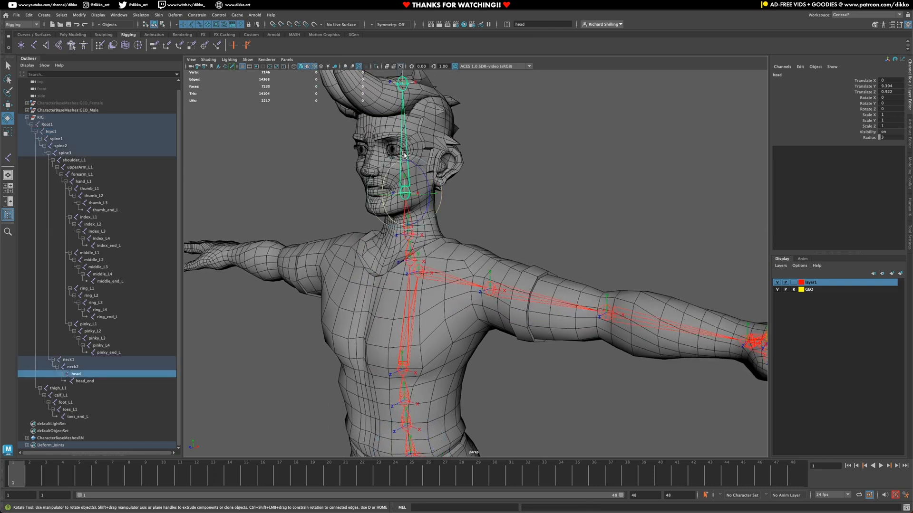
# Step: Tilt the head joint, undo the tilt, and select the left upper arm joint
pyautogui.moveTo(393, 170); pyautogui.dragTo(390, 184)
pyautogui.hotkey('ctrl', 'z')
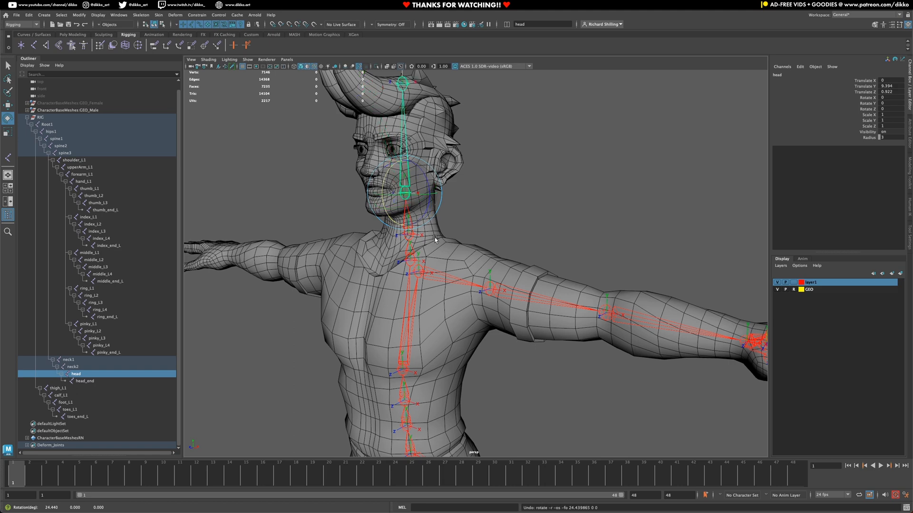
pyautogui.keyDown('alt'); pyautogui.moveTo(503, 357); pyautogui.dragTo(500, 323); pyautogui.keyUp('alt')
pyautogui.keyDown('alt'); pyautogui.moveTo(499, 323); pyautogui.dragTo(483, 326, button='middle'); pyautogui.keyUp('alt')
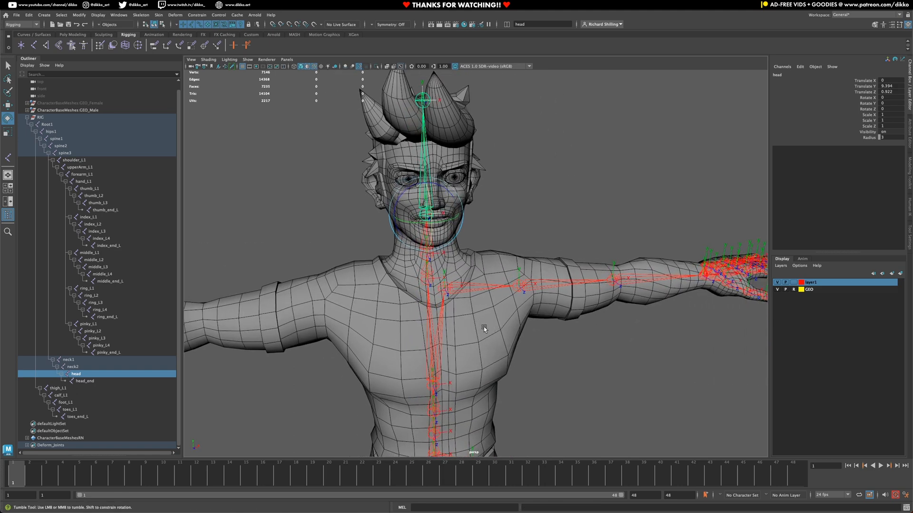
pyautogui.keyDown('alt'); pyautogui.moveTo(483, 327); pyautogui.dragTo(456, 307); pyautogui.keyUp('alt')
pyautogui.scroll(4, 430, 276)
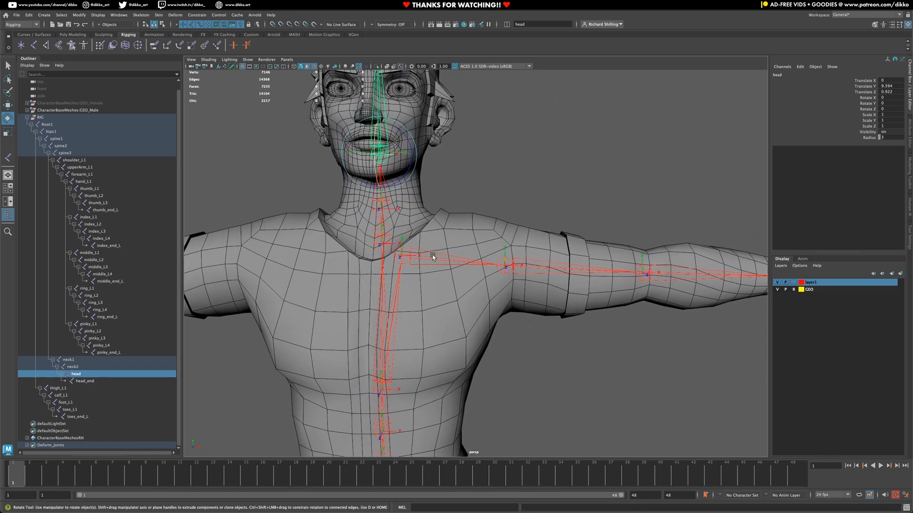
pyautogui.click(432, 257)
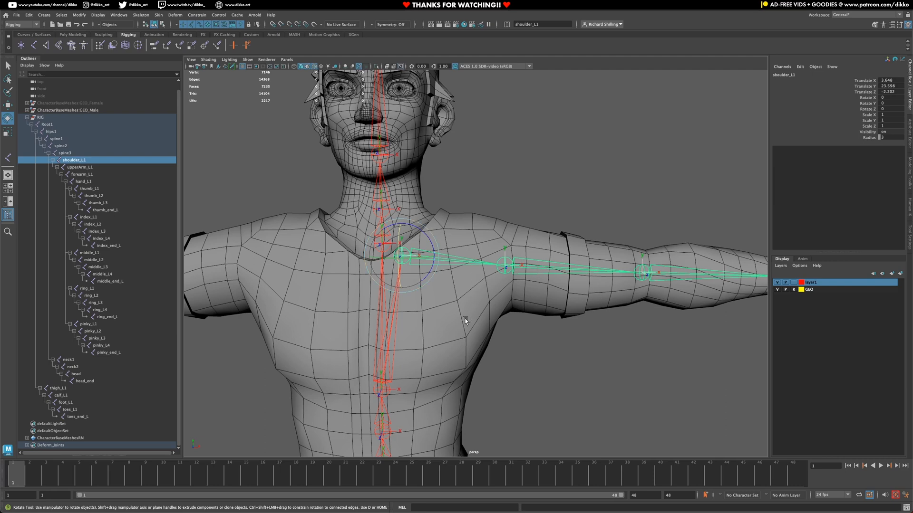
pyautogui.keyDown('alt'); pyautogui.moveTo(464, 321); pyautogui.dragTo(457, 338); pyautogui.keyUp('alt')
pyautogui.click(523, 286)
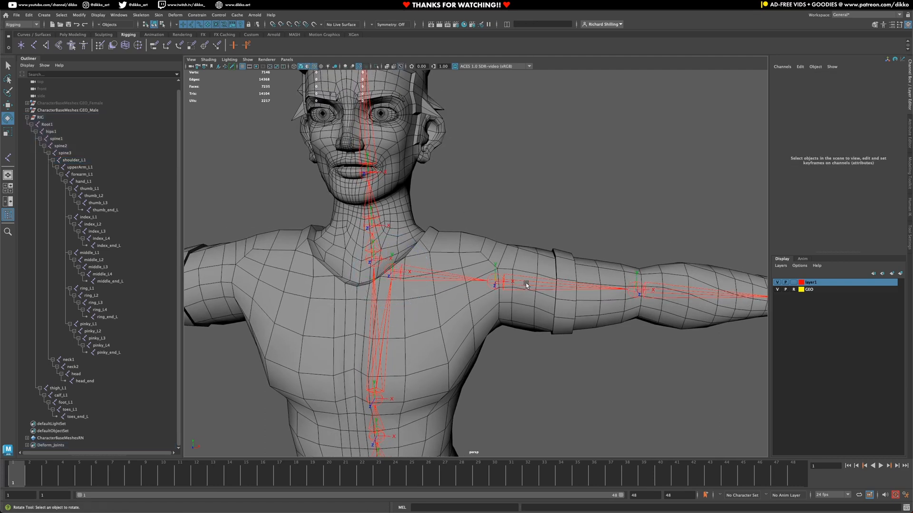
pyautogui.click(526, 285)
# Step: Rotate upperArm_L1 downward, forward and along its length, undoing each test rotation
pyautogui.moveTo(518, 259); pyautogui.dragTo(528, 310)
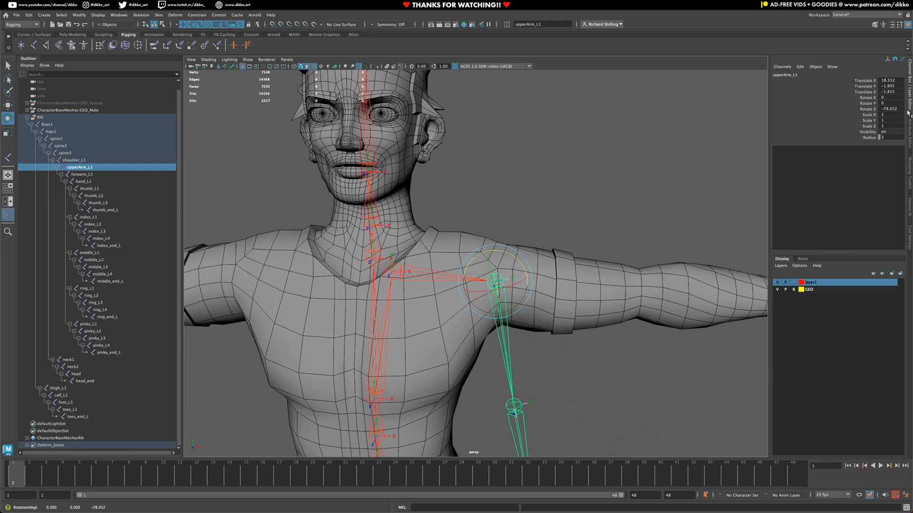
pyautogui.hotkey('ctrl', 'z')
pyautogui.moveTo(521, 299); pyautogui.dragTo(497, 332)
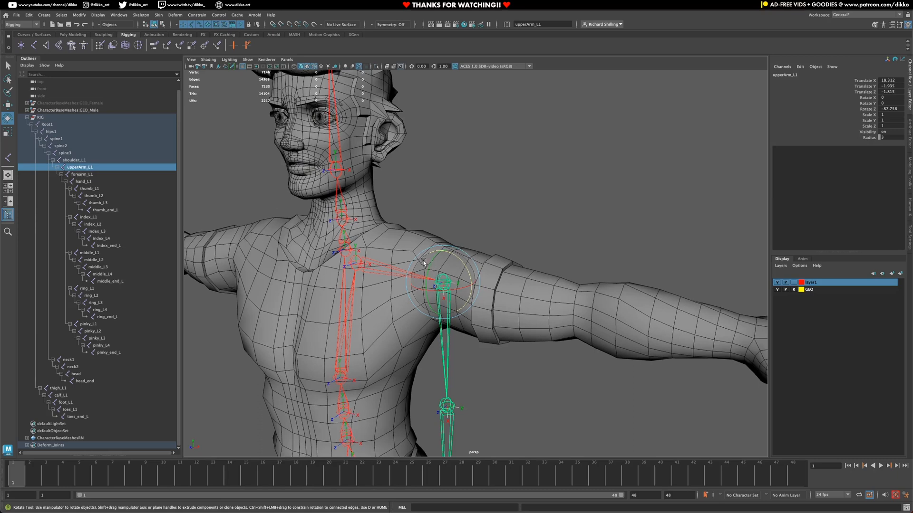
pyautogui.moveTo(424, 262); pyautogui.dragTo(450, 272)
pyautogui.hotkey('ctrl', 'z')
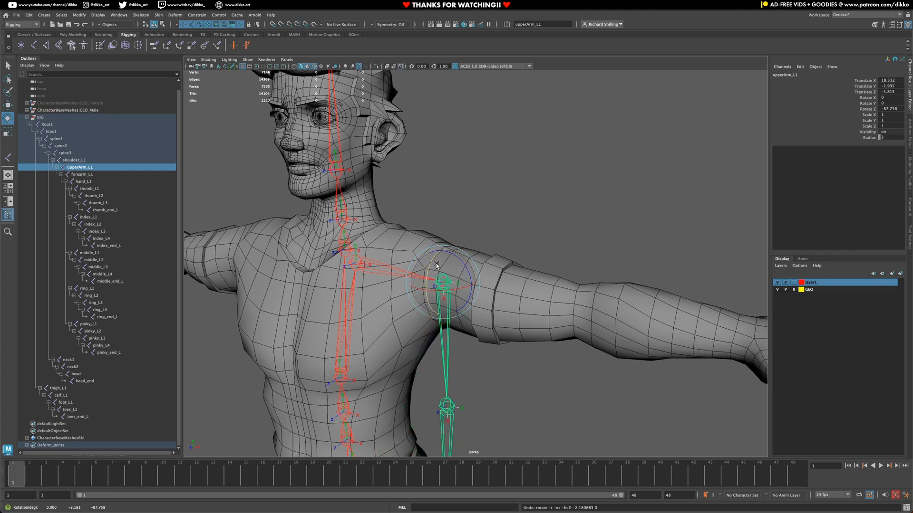
pyautogui.hotkey('ctrl', 'z')
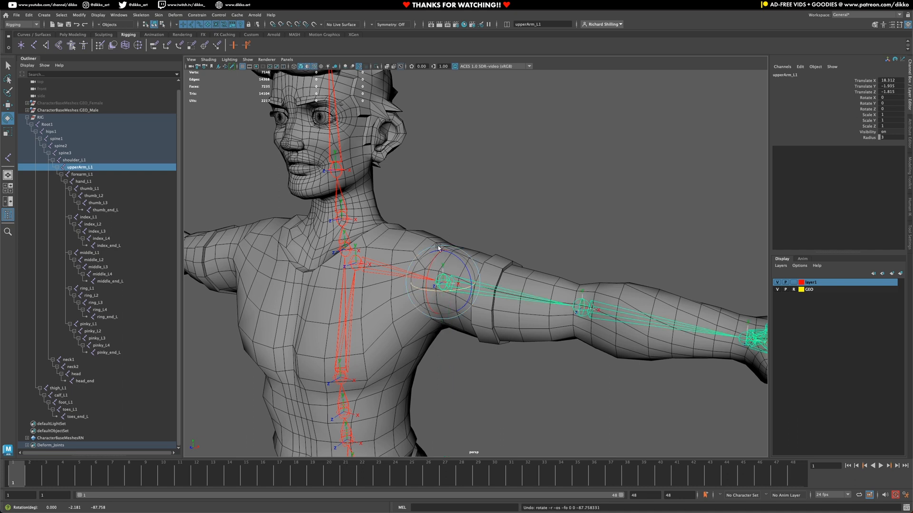
pyautogui.moveTo(453, 294)
pyautogui.mouseDown()
pyautogui.moveTo(428, 264)
pyautogui.moveTo(431, 253)
pyautogui.moveTo(427, 277)
pyautogui.moveTo(440, 265)
pyautogui.moveTo(434, 301)
pyautogui.moveTo(457, 279)
pyautogui.moveTo(444, 313)
pyautogui.moveTo(458, 279)
pyautogui.moveTo(457, 290)
pyautogui.mouseUp()
pyautogui.hotkey('ctrl', 'z')
# Step: Select upperArm_L1, twist it in X, and undo the twist
pyautogui.click(587, 301)
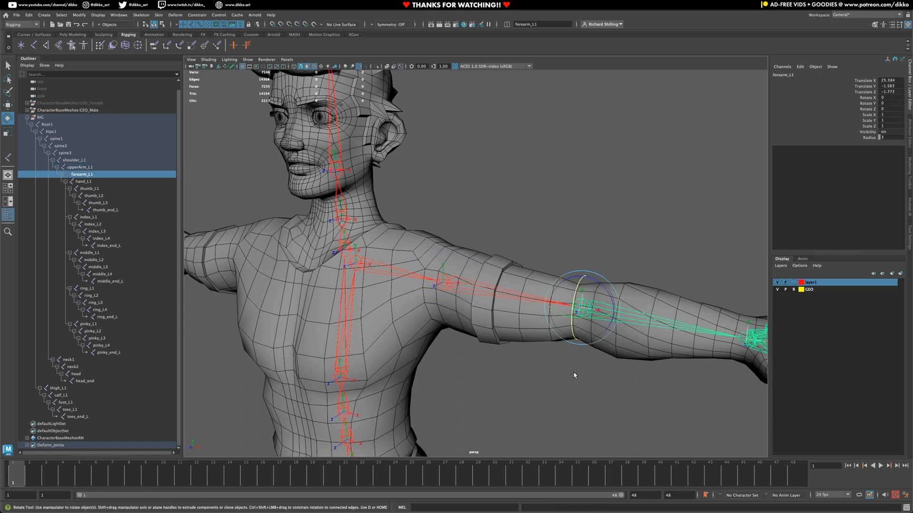
pyautogui.click(580, 316)
pyautogui.click(583, 303)
pyautogui.click(439, 278)
pyautogui.moveTo(438, 278)
pyautogui.mouseDown()
pyautogui.moveTo(433, 271)
pyautogui.moveTo(429, 284)
pyautogui.moveTo(429, 271)
pyautogui.mouseUp()
pyautogui.hotkey('ctrl', 'z')
pyautogui.hotkey('ctrl', 'z')
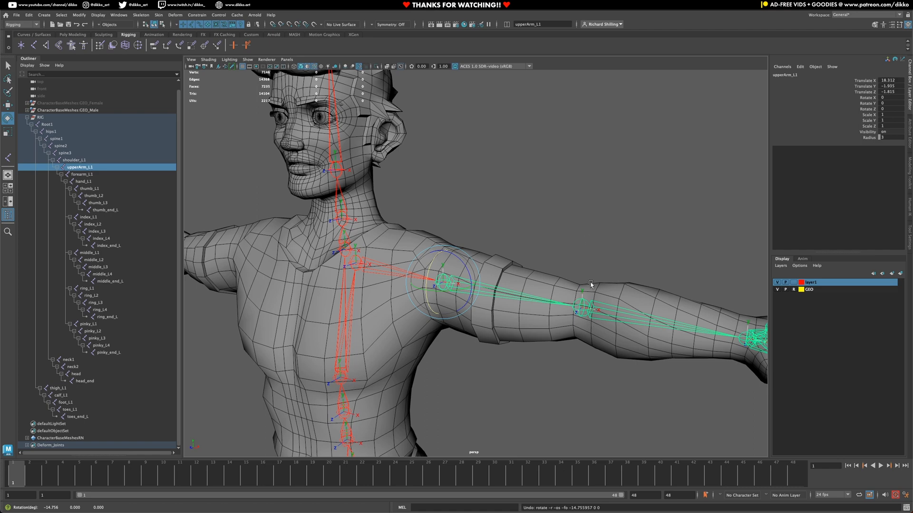
# Step: Inspect the left hand joints, select pinky_L1, and frame the whole character from the front
pyautogui.keyDown('alt'); pyautogui.moveTo(494, 384); pyautogui.dragTo(490, 334, button='middle'); pyautogui.keyUp('alt')
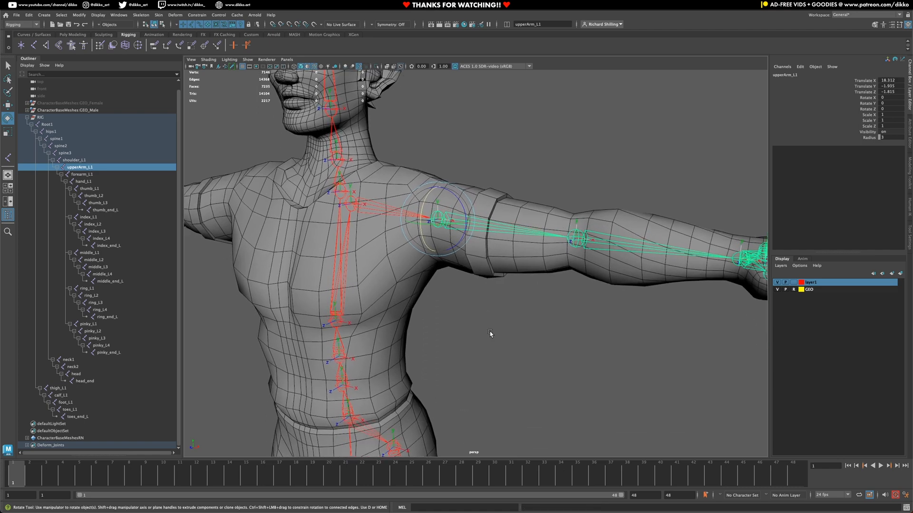
pyautogui.scroll(-3, 490, 336)
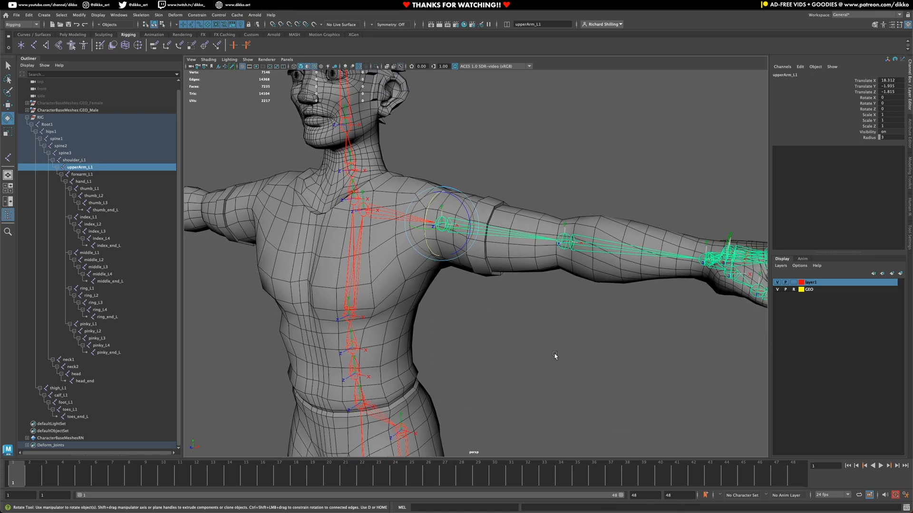
pyautogui.keyDown('alt'); pyautogui.moveTo(555, 354); pyautogui.dragTo(328, 333, button='middle'); pyautogui.keyUp('alt')
pyautogui.keyDown('alt'); pyautogui.moveTo(500, 331); pyautogui.dragTo(517, 330); pyautogui.keyUp('alt')
pyautogui.keyDown('alt'); pyautogui.moveTo(395, 366); pyautogui.dragTo(451, 328); pyautogui.keyUp('alt')
pyautogui.moveTo(423, 259); pyautogui.dragTo(615, 417)
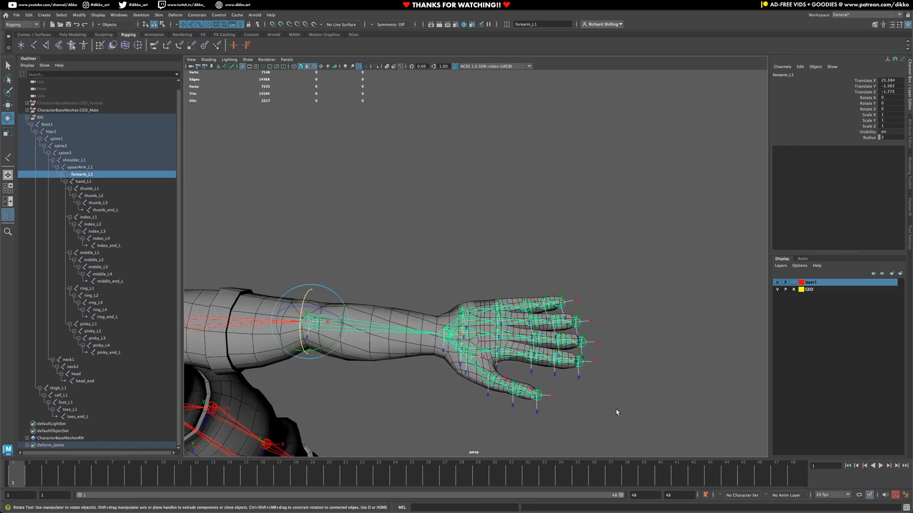
pyautogui.click(500, 302)
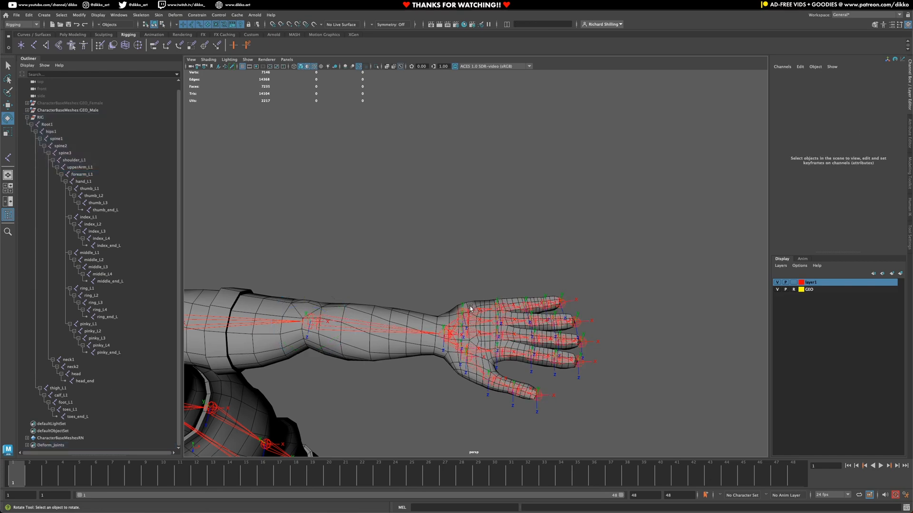
pyautogui.click(470, 309)
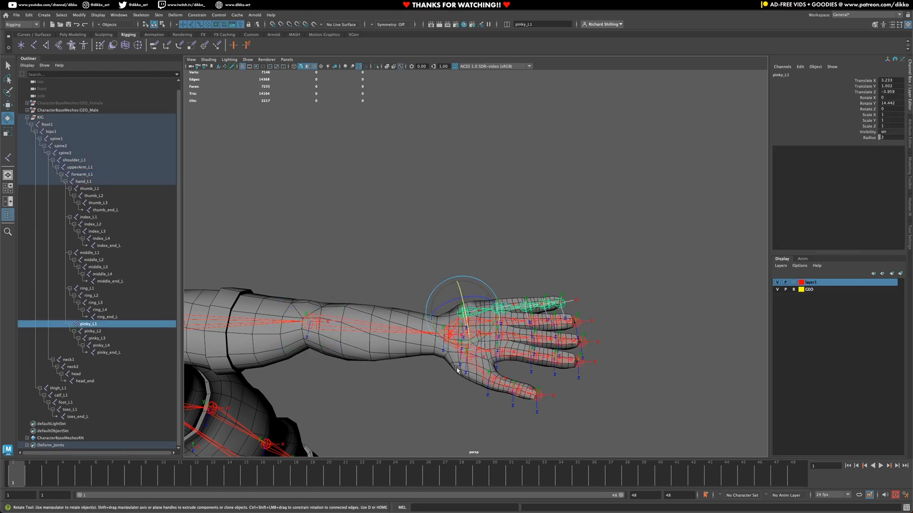
pyautogui.scroll(-10, 456, 368)
pyautogui.keyDown('alt'); pyautogui.moveTo(397, 382); pyautogui.dragTo(347, 332); pyautogui.keyUp('alt')
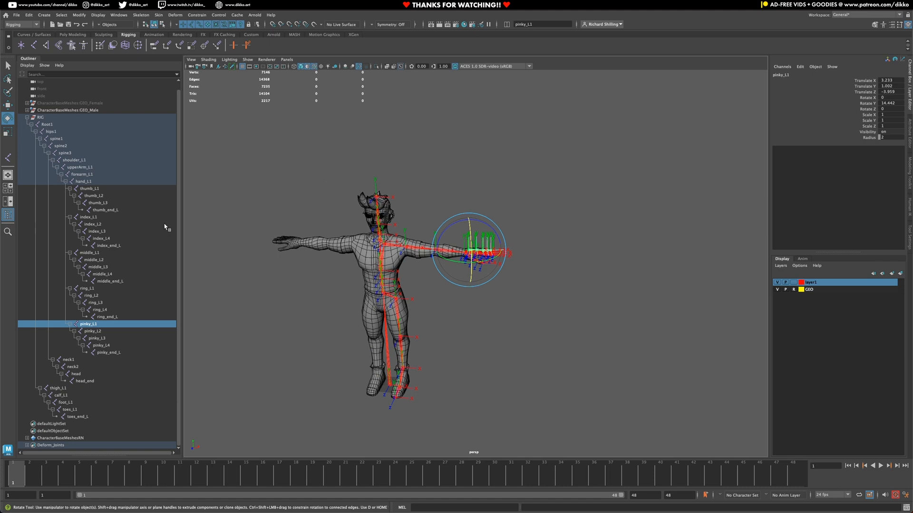
# Step: Select the entire joint hierarchy under RIG
pyautogui.click(35, 447)
pyautogui.click(82, 17)
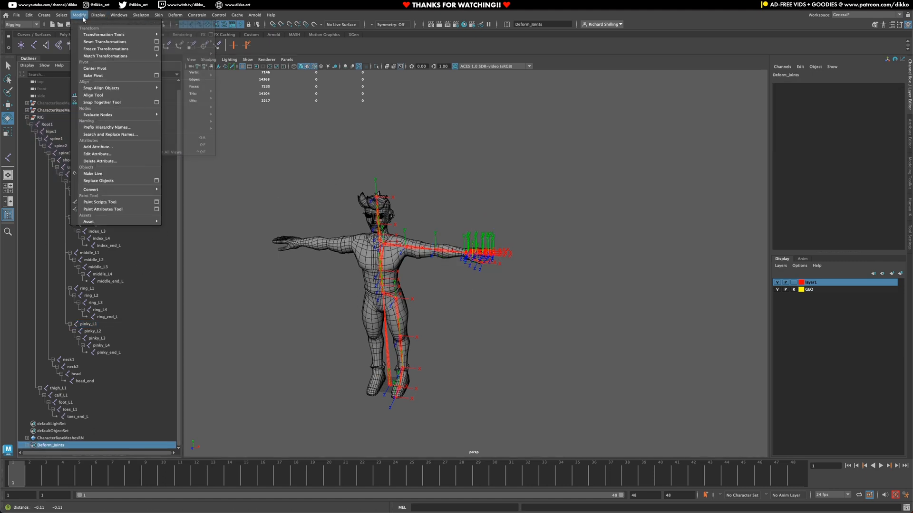
pyautogui.moveTo(61, 15)
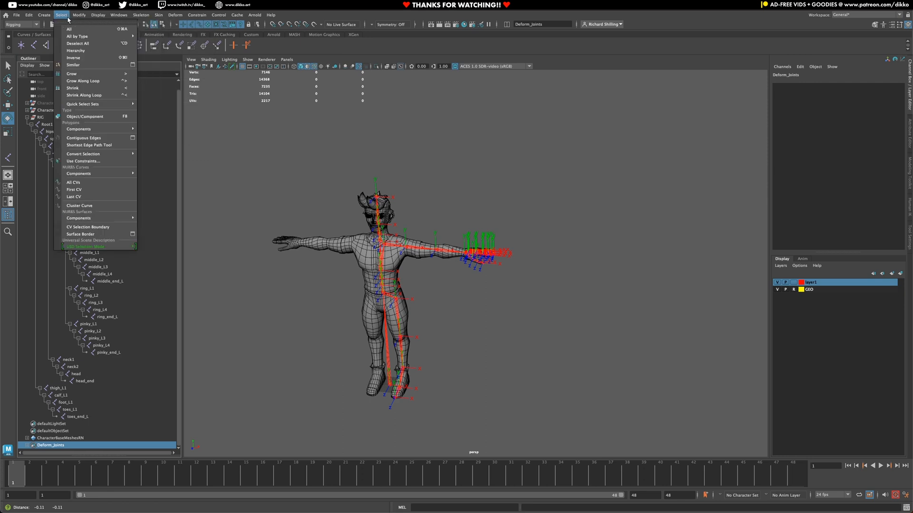
pyautogui.click(72, 51)
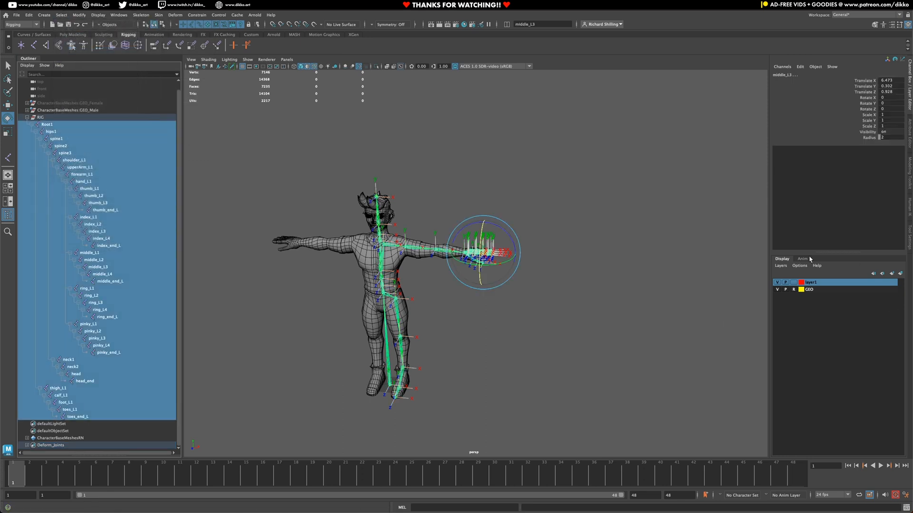
# Step: Apply Freeze > All on the selected joints, check the hand, and clear the selection
pyautogui.rightClick(806, 122)
pyautogui.moveTo(808, 253)
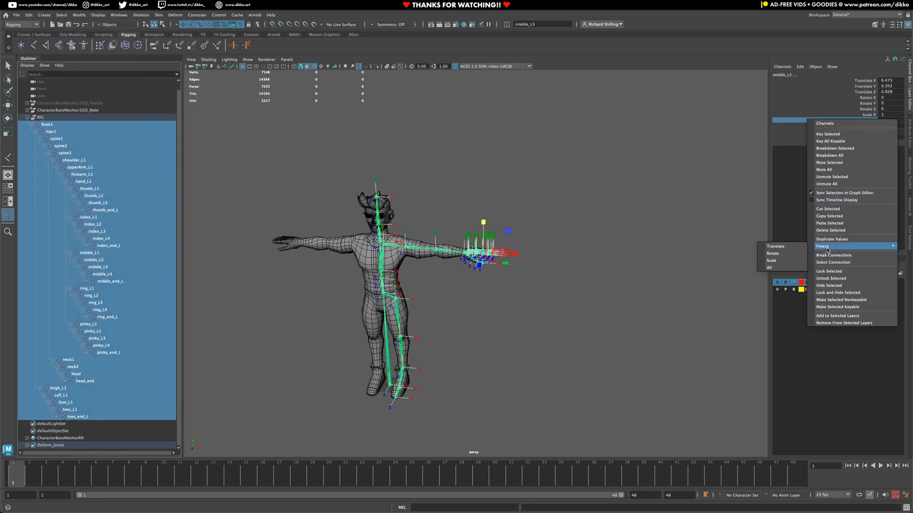
pyautogui.click(770, 267)
pyautogui.scroll(5, 494, 267)
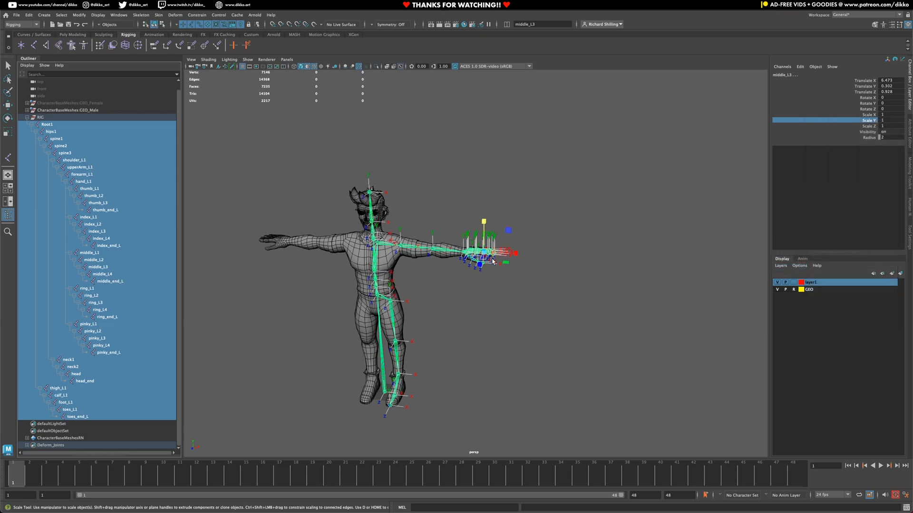
pyautogui.keyDown('alt'); pyautogui.moveTo(432, 260); pyautogui.dragTo(424, 270); pyautogui.keyUp('alt')
pyautogui.scroll(10, 426, 270)
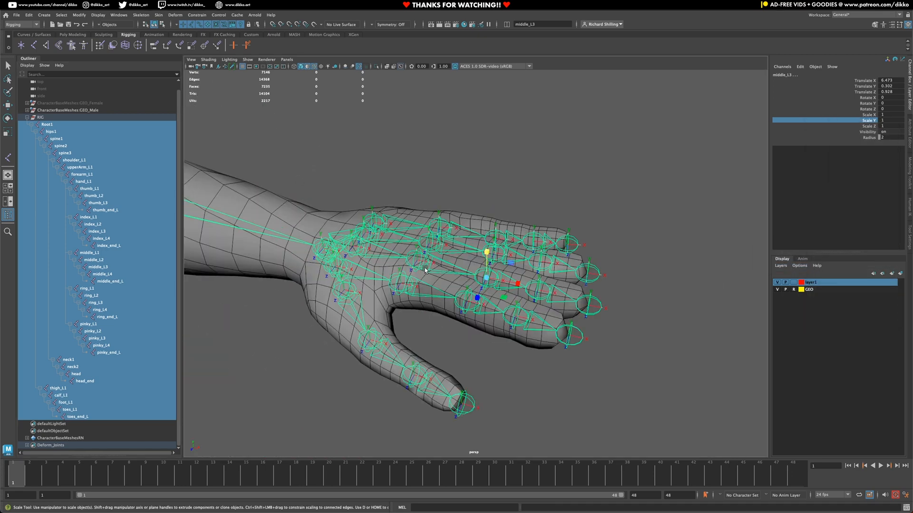
pyautogui.scroll(-10, 424, 270)
pyautogui.click(392, 328)
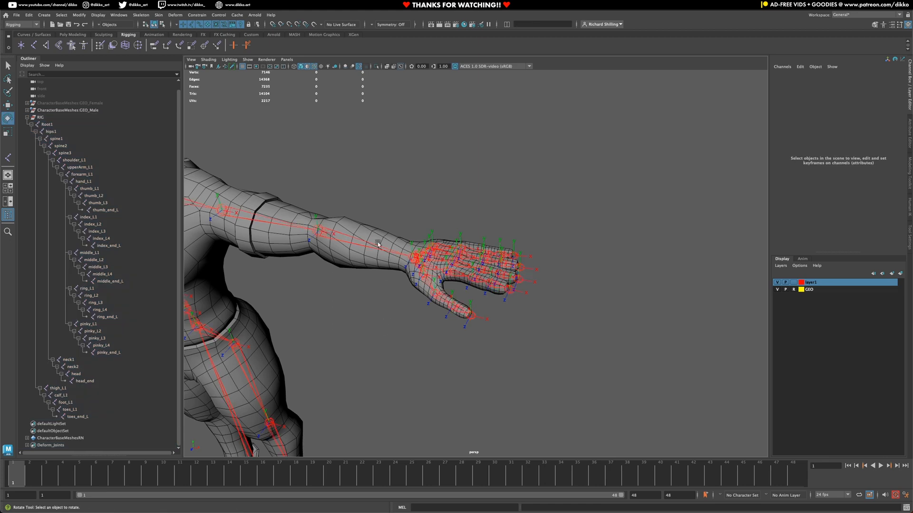
# Step: Switch to the Rotate tool, turn off viewport anti-aliasing, and orbit to a side view of the torso
pyautogui.press('e')
pyautogui.click(360, 67)
pyautogui.moveTo(384, 290)
pyautogui.keyDown('alt'); pyautogui.mouseDown()
pyautogui.moveTo(408, 273)
pyautogui.moveTo(387, 280)
pyautogui.mouseUp(); pyautogui.keyUp('alt')
pyautogui.keyDown('alt'); pyautogui.moveTo(388, 280); pyautogui.dragTo(486, 328, button='middle'); pyautogui.keyUp('alt')
pyautogui.keyDown('alt'); pyautogui.moveTo(440, 303); pyautogui.dragTo(458, 299); pyautogui.keyUp('alt')
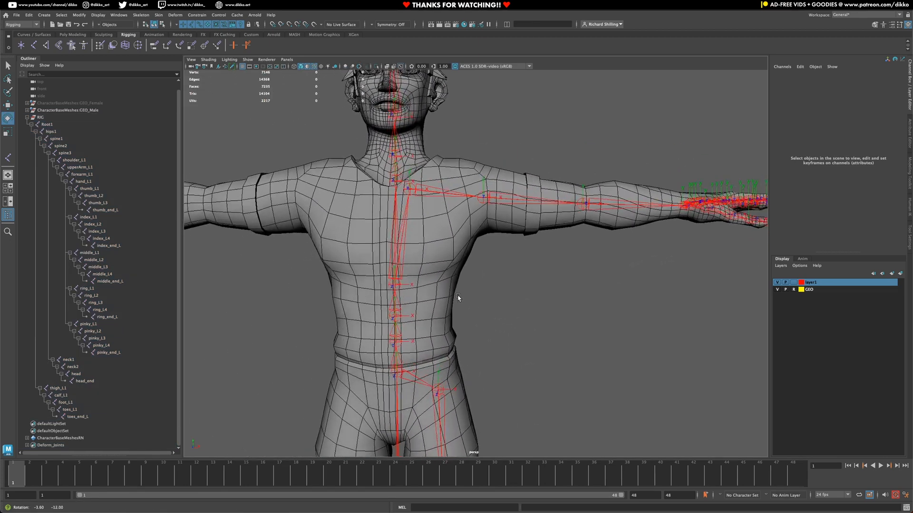
pyautogui.keyDown('alt'); pyautogui.moveTo(442, 351); pyautogui.dragTo(424, 138); pyautogui.keyUp('alt')
pyautogui.keyDown('alt'); pyautogui.moveTo(488, 442); pyautogui.dragTo(479, 346, button='middle'); pyautogui.keyUp('alt')
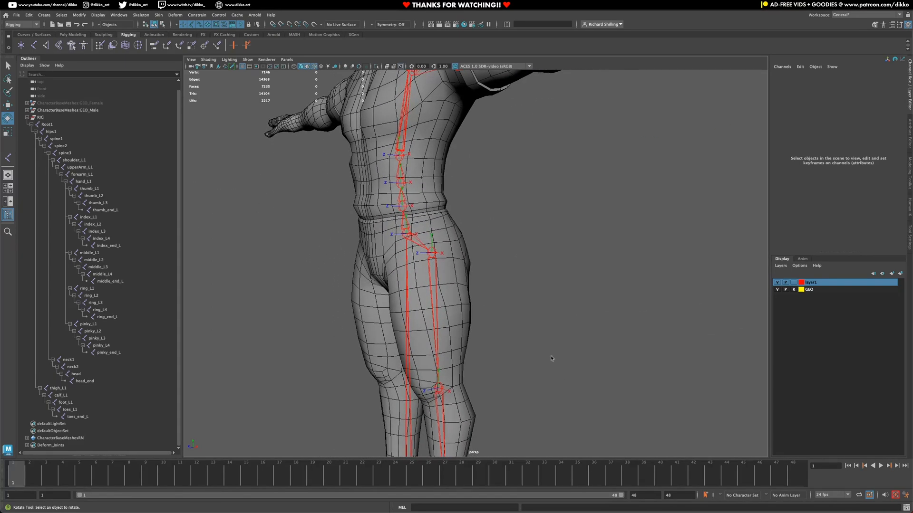
pyautogui.keyDown('alt'); pyautogui.moveTo(404, 195); pyautogui.dragTo(391, 234); pyautogui.keyUp('alt')
pyautogui.scroll(3, 391, 234)
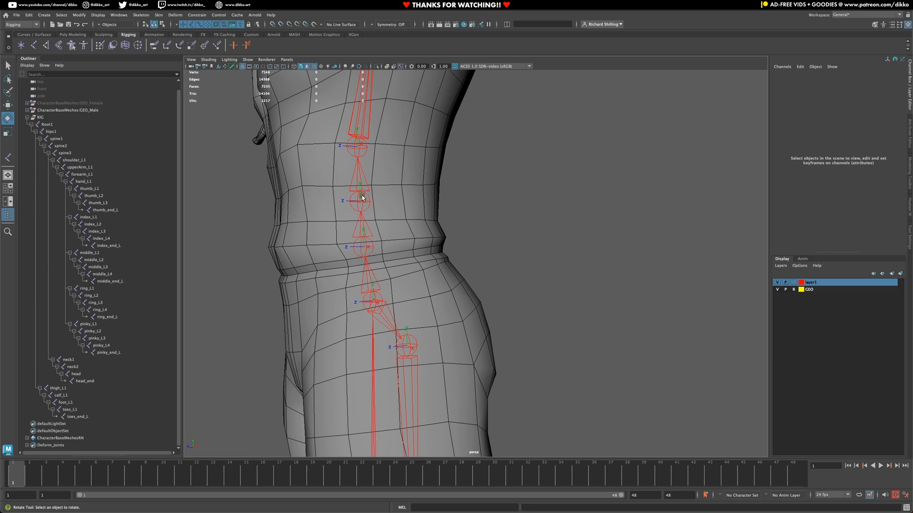
# Step: Select hips1, spine1 and spine2 in the viewport, frame them, and add spine3 from the Outliner
pyautogui.click(360, 281)
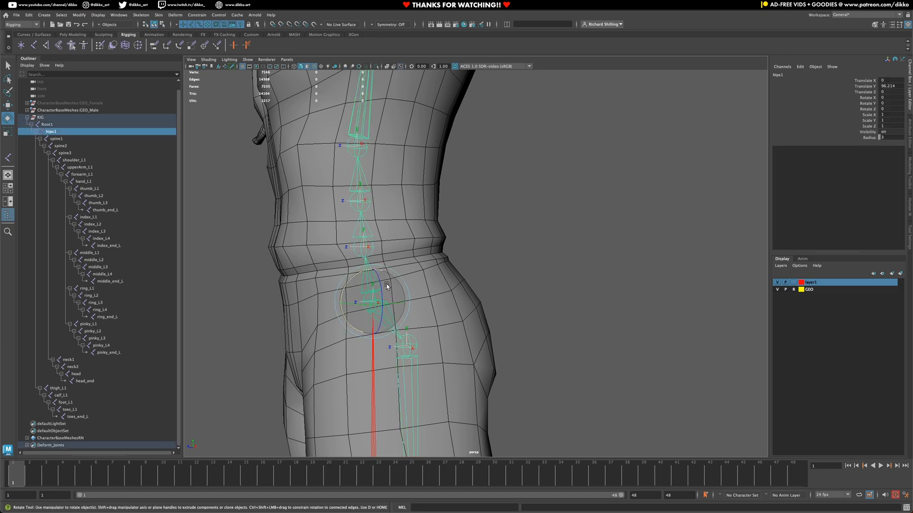
pyautogui.keyDown('shift'); pyautogui.click(380, 247); pyautogui.keyUp('shift')
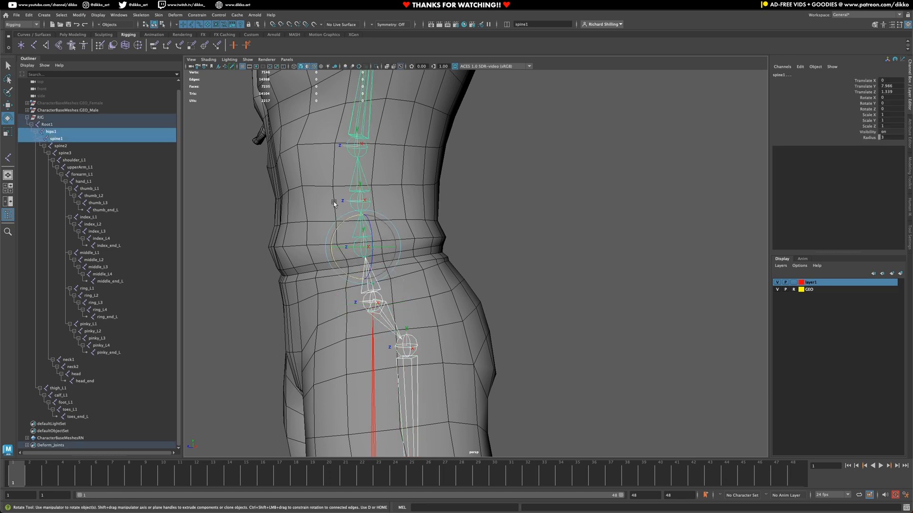
pyautogui.keyDown('shift'); pyautogui.click(374, 203); pyautogui.keyUp('shift')
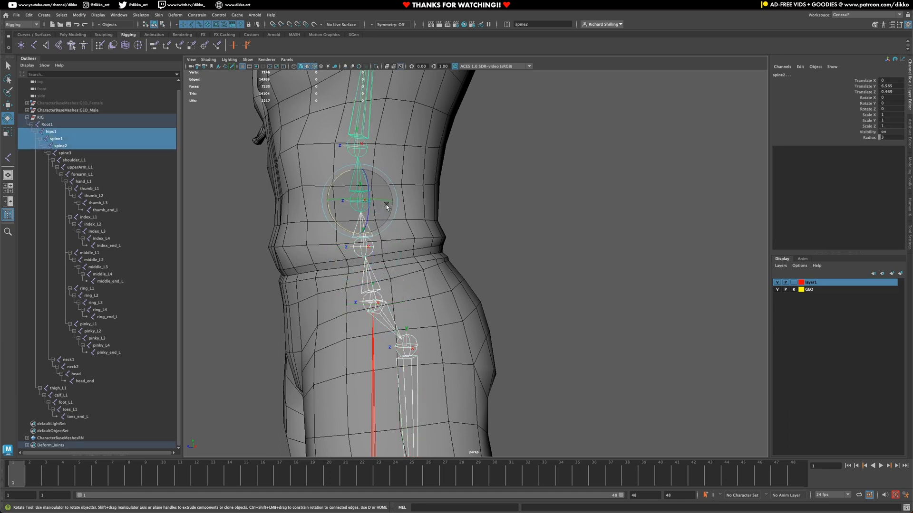
pyautogui.click(363, 304)
pyautogui.click(362, 295)
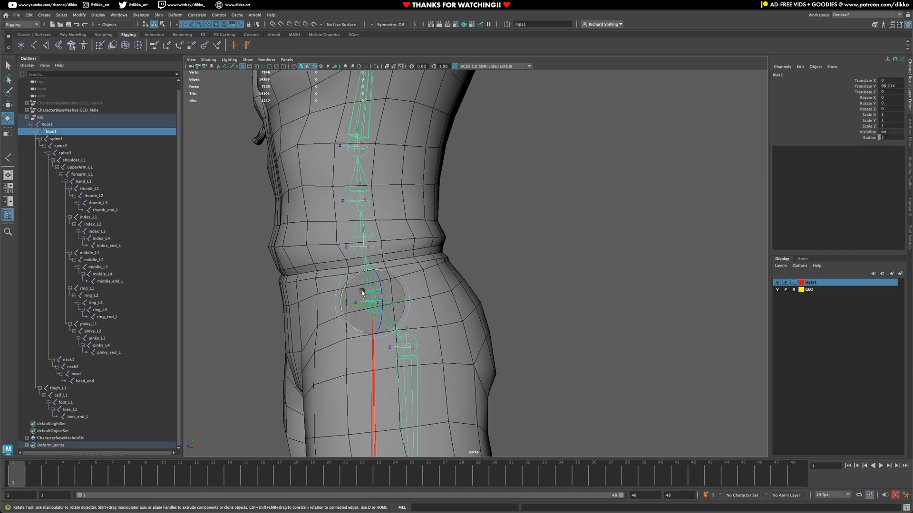
pyautogui.keyDown('shift'); pyautogui.click(369, 242); pyautogui.keyUp('shift')
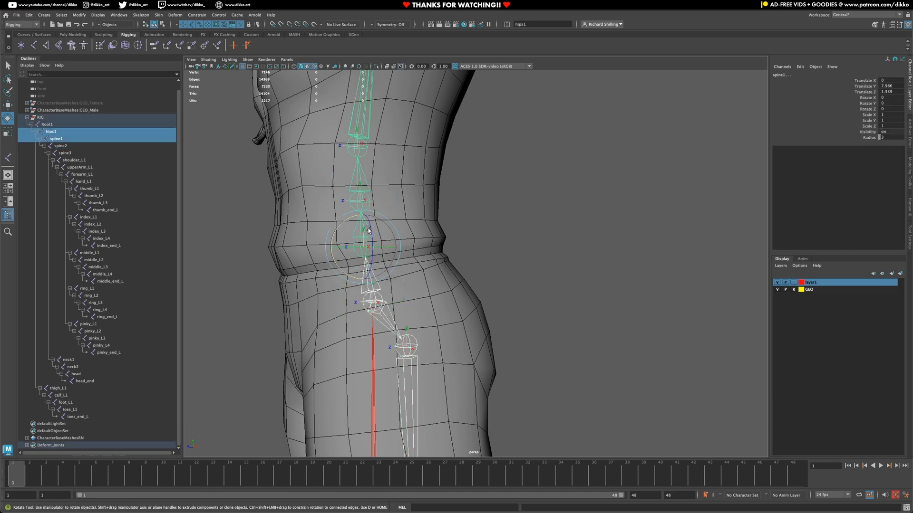
pyautogui.keyDown('shift'); pyautogui.click(367, 186); pyautogui.keyUp('shift')
pyautogui.press('f')
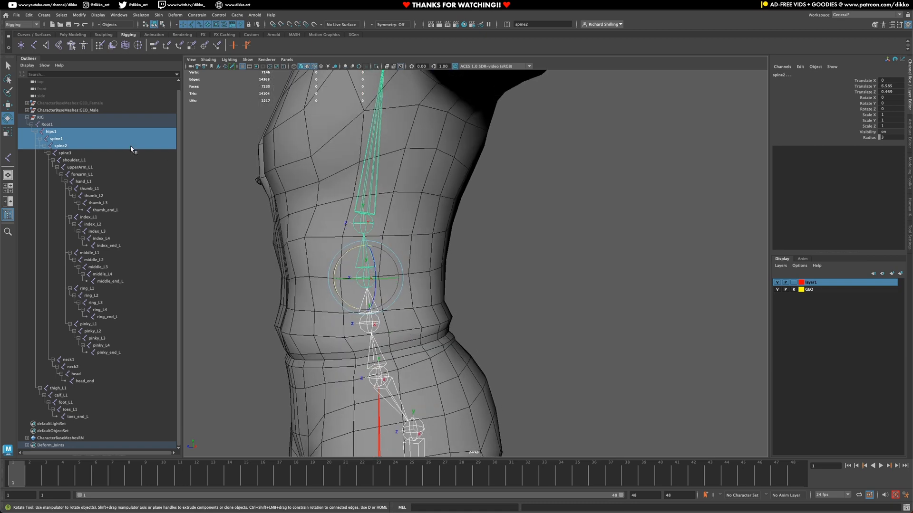
pyautogui.keyDown('shift'); pyautogui.click(64, 154); pyautogui.keyUp('shift')
pyautogui.scroll(-5, 517, 271)
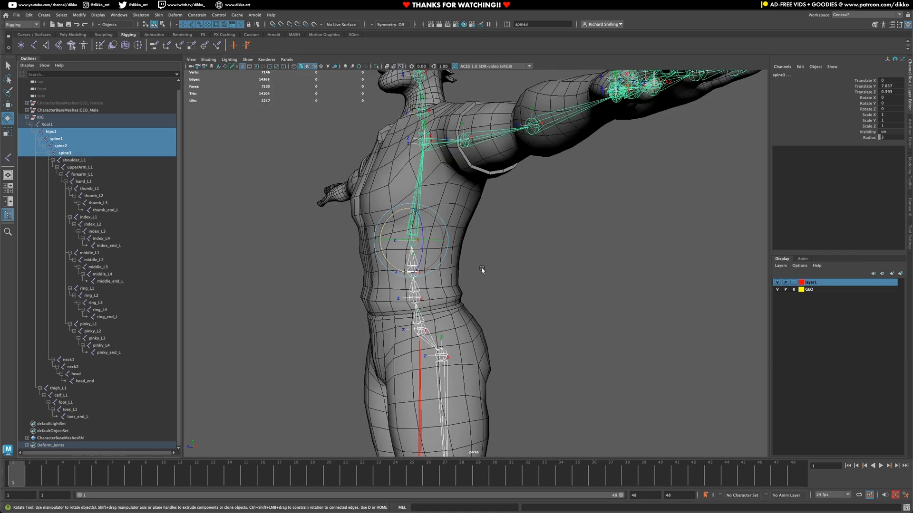
pyautogui.keyDown('alt'); pyautogui.moveTo(482, 268); pyautogui.dragTo(510, 269); pyautogui.keyUp('alt')
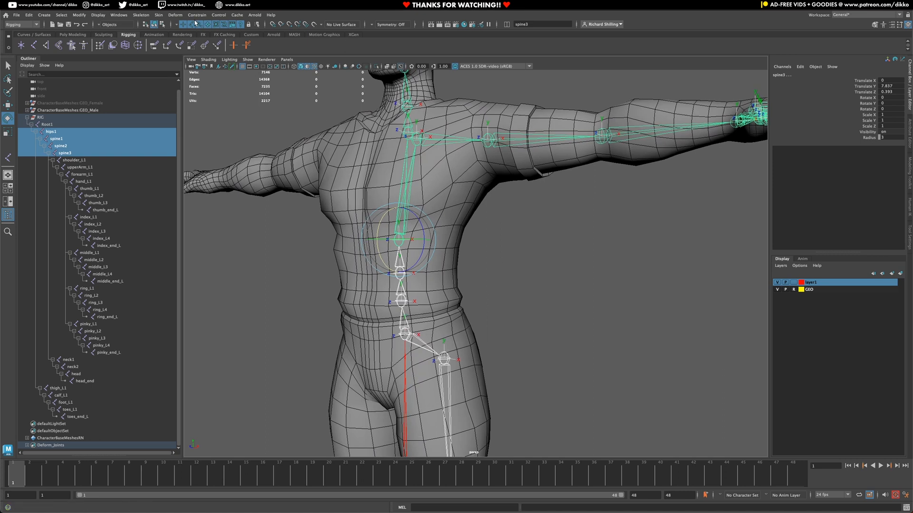
pyautogui.click(137, 15)
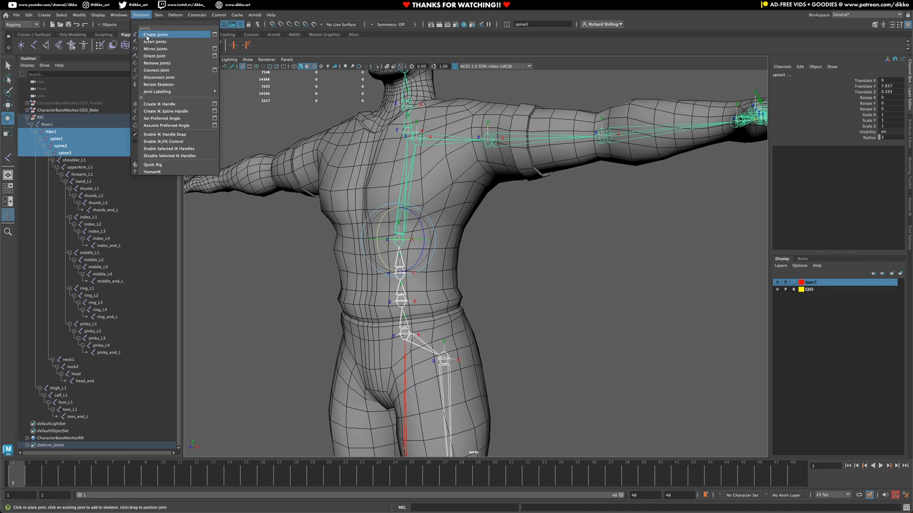
# Step: Apply Orient Joint with Primary Axis Y and Secondary Axis X to hips1 through spine3
pyautogui.click(214, 56)
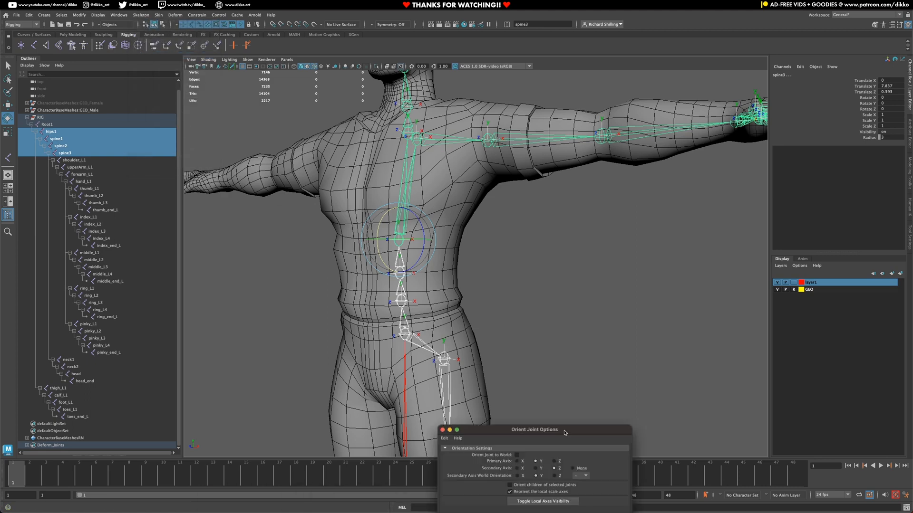
pyautogui.moveTo(564, 433); pyautogui.dragTo(657, 251)
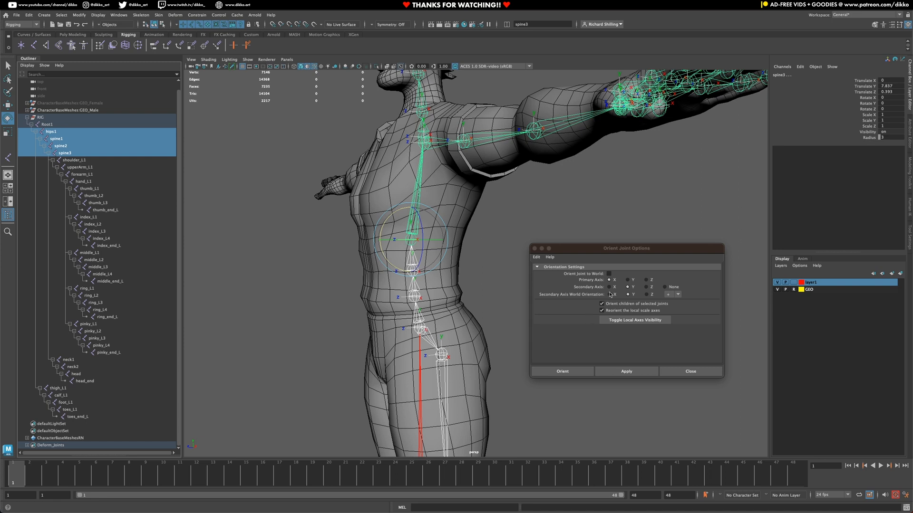
pyautogui.click(628, 281)
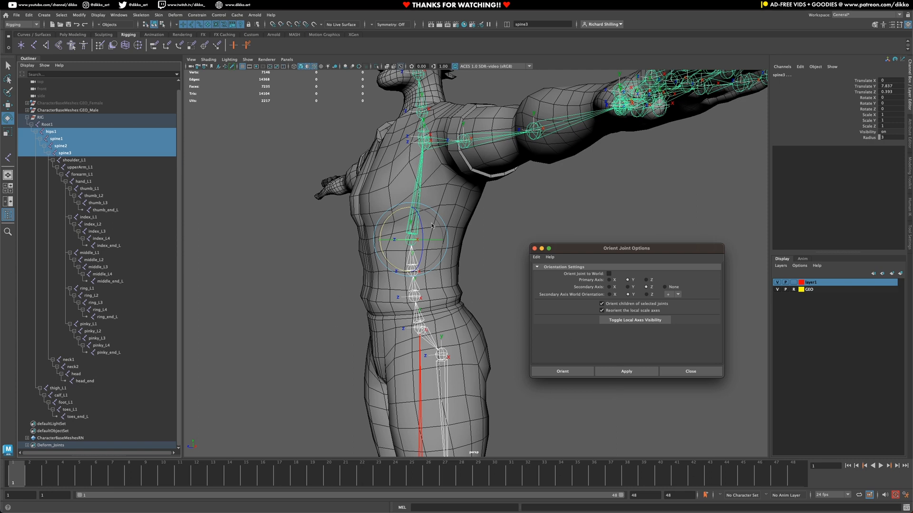
pyautogui.click(609, 287)
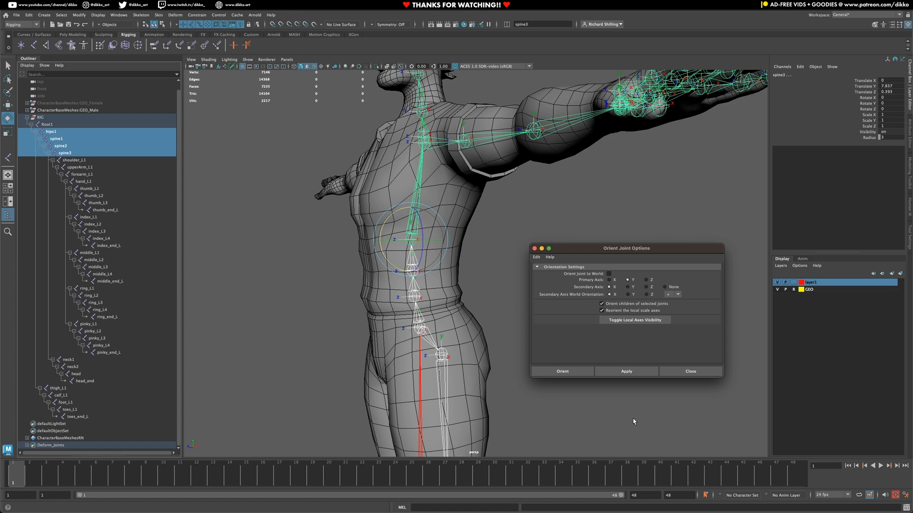
pyautogui.click(621, 370)
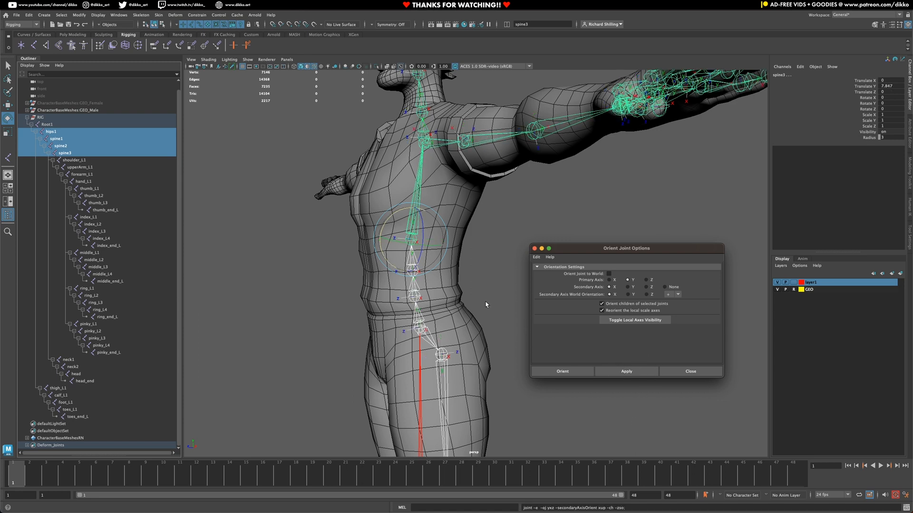
pyautogui.keyDown('alt'); pyautogui.moveTo(408, 301); pyautogui.dragTo(384, 297); pyautogui.keyUp('alt')
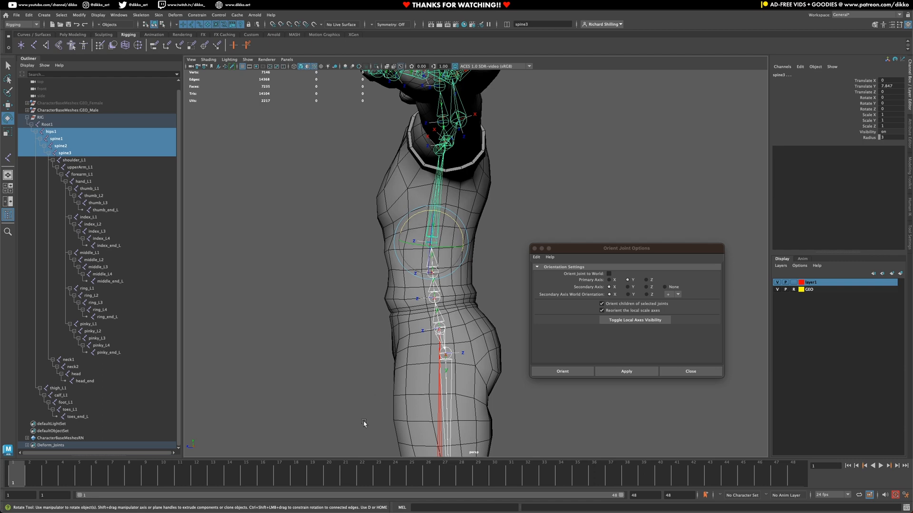
pyautogui.keyDown('alt'); pyautogui.moveTo(350, 365); pyautogui.dragTo(421, 338); pyautogui.keyUp('alt')
pyautogui.click(408, 322)
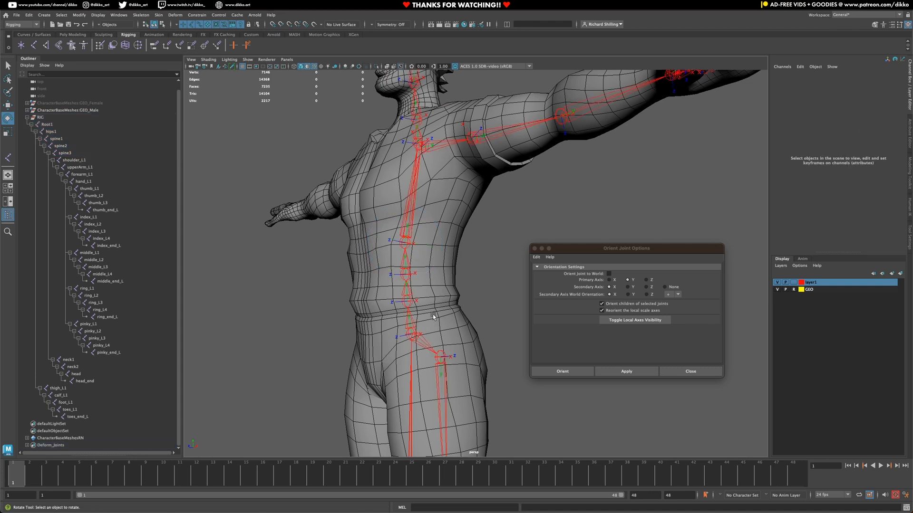
# Step: Rotate hips1, spine1 and spine2 in turn to check their new orientation, undoing each rotation
pyautogui.click(402, 322)
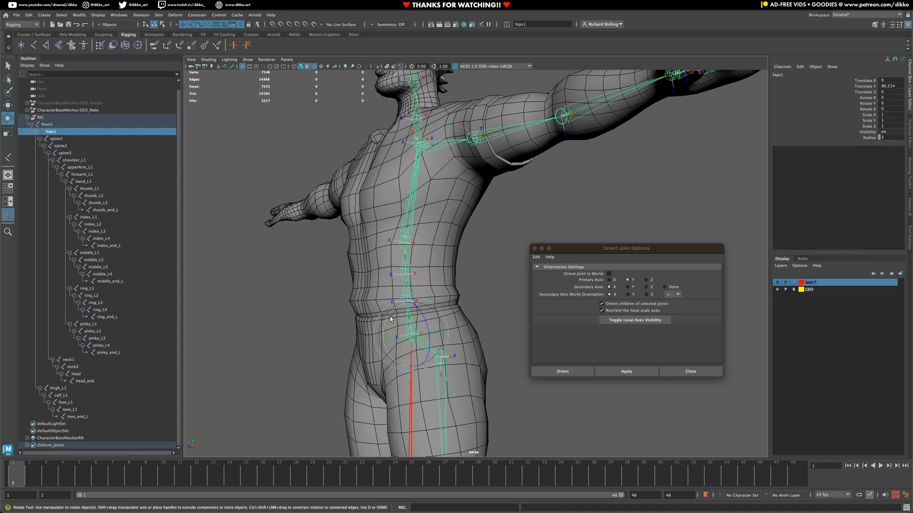
pyautogui.moveTo(395, 322); pyautogui.dragTo(382, 327)
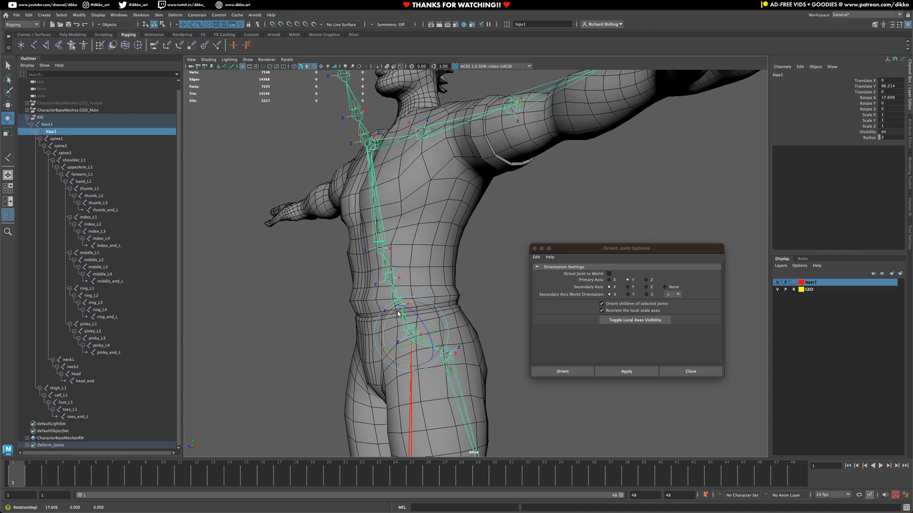
pyautogui.press('super+z')
pyautogui.click(447, 288)
pyautogui.click(403, 295)
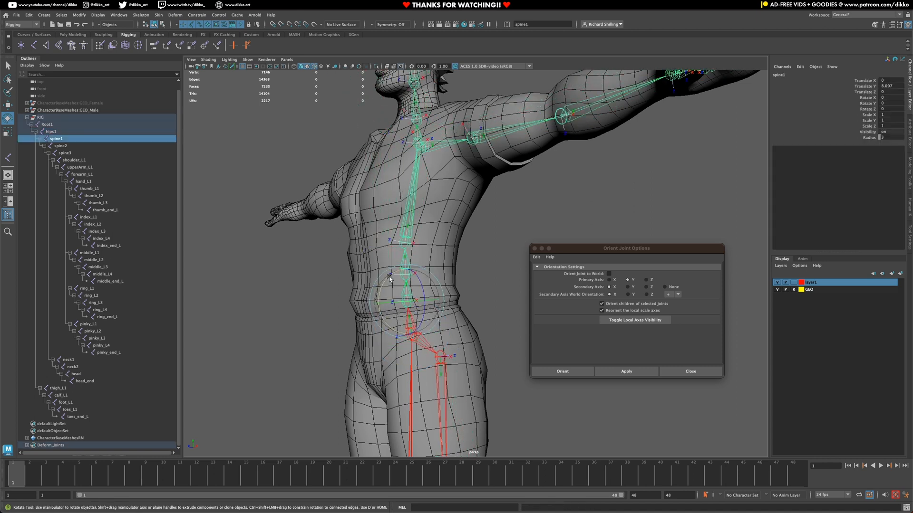
pyautogui.moveTo(402, 295); pyautogui.dragTo(388, 285)
pyautogui.press('super+z')
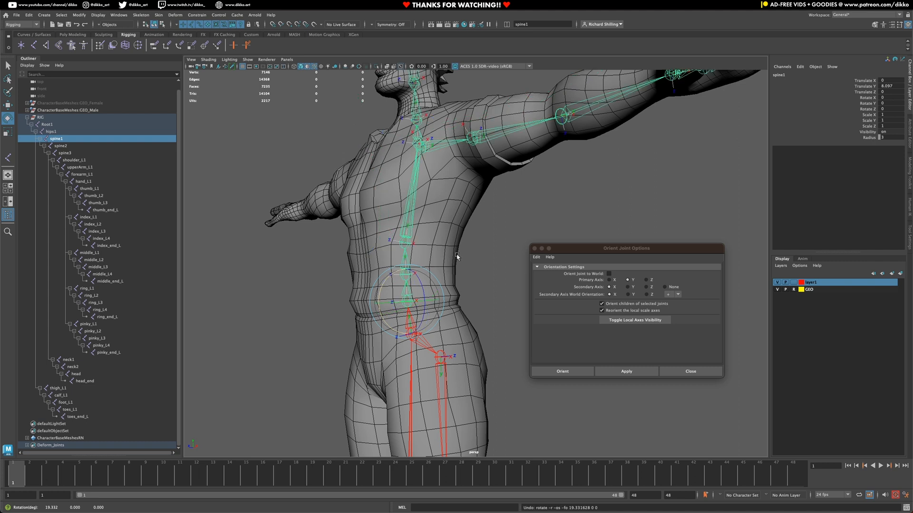
pyautogui.click(457, 257)
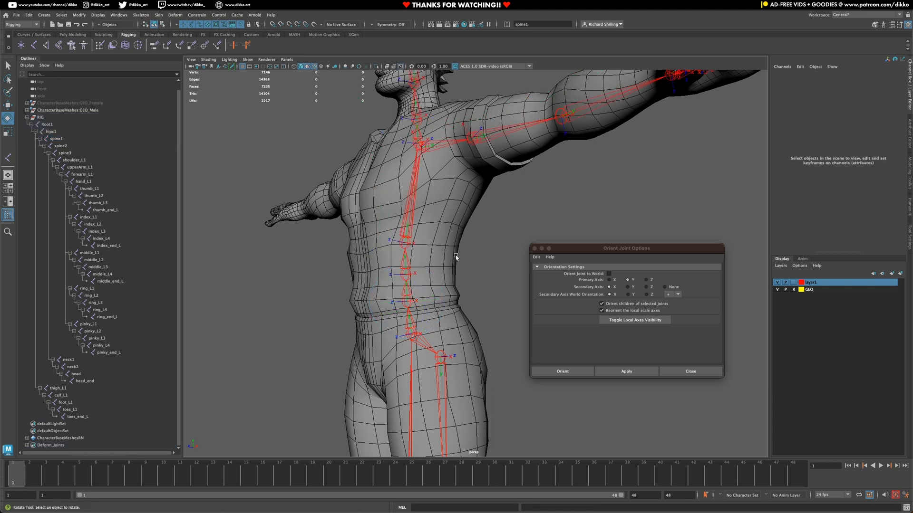
pyautogui.click(404, 261)
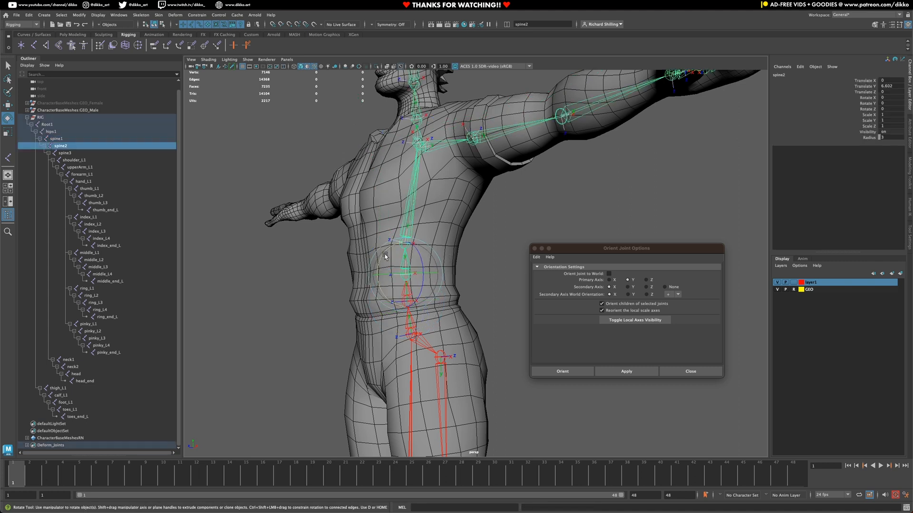
pyautogui.moveTo(381, 259); pyautogui.dragTo(379, 264)
pyautogui.press('super+z')
# Step: Bend spine3, then undo back past the Orient Joint change to the previous orientation
pyautogui.press('super+z')
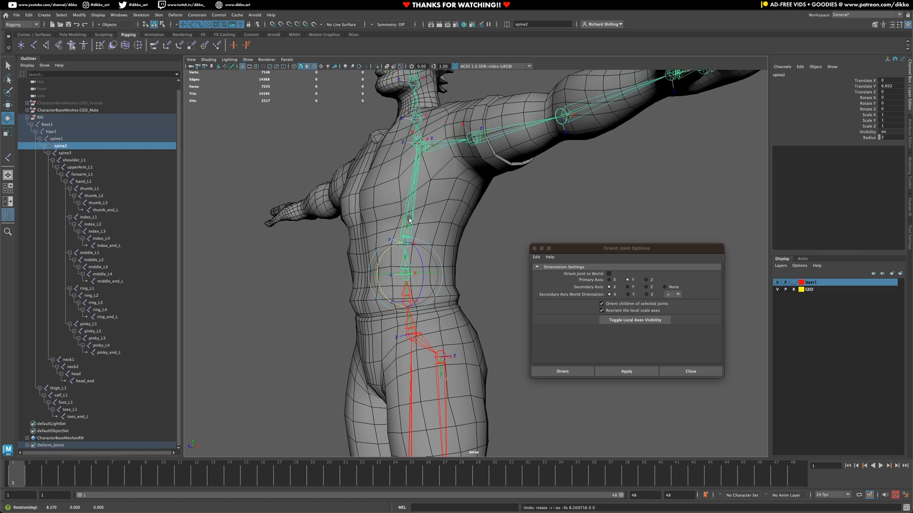
pyautogui.click(409, 215)
pyautogui.moveTo(409, 215); pyautogui.dragTo(384, 229)
pyautogui.press('super+z')
pyautogui.press('super+z')
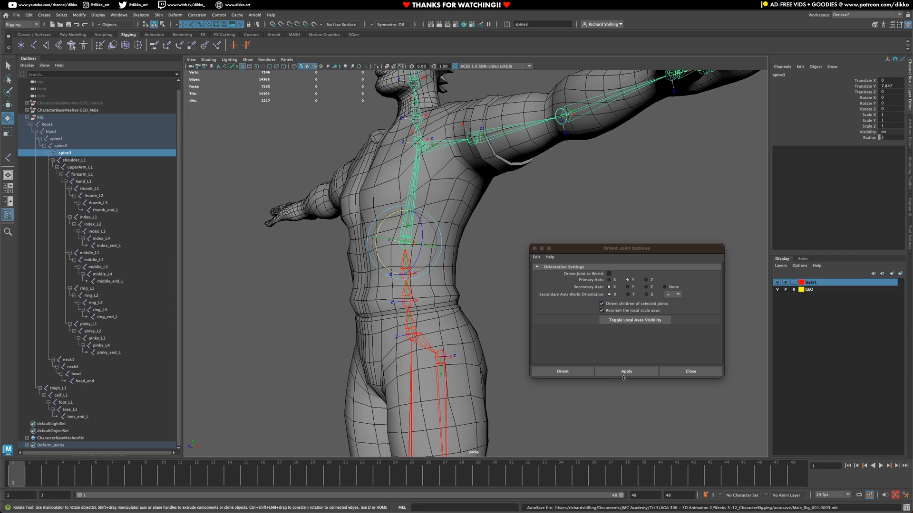
pyautogui.press('super+z')
pyautogui.press('super+z')
pyautogui.press('super+z')
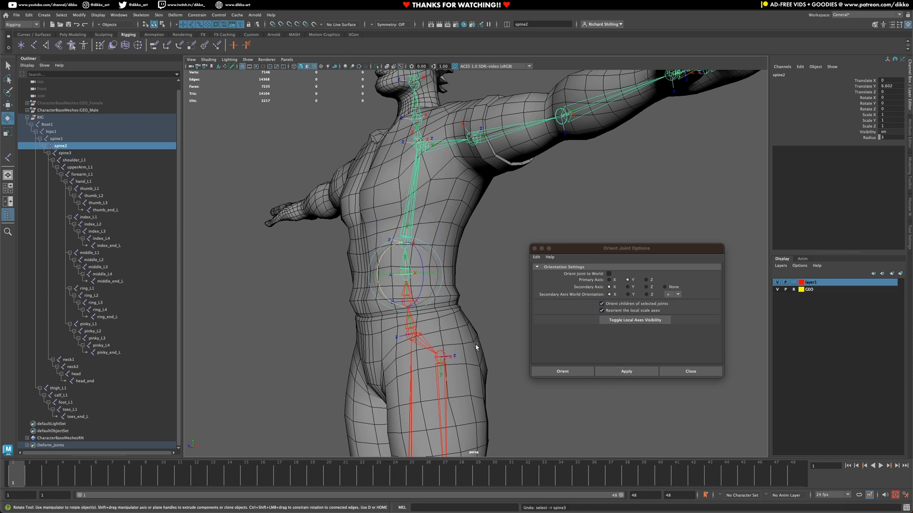
pyautogui.press('super+z')
pyautogui.press('super+z')
pyautogui.press('super+z')
pyautogui.press('super+z')
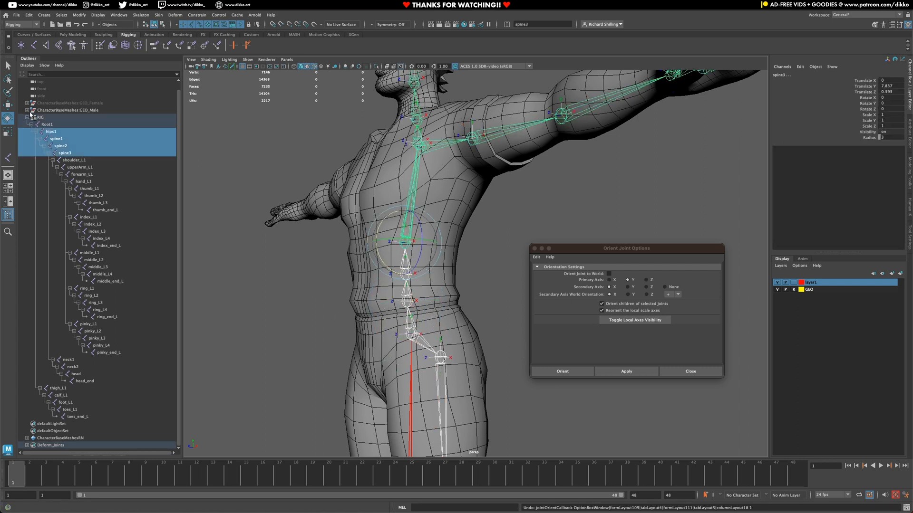
# Step: Reorient hips1, spine1, spine2 and spine3 only, with child-joint orienting turned off
pyautogui.click(54, 134)
pyautogui.keyDown('shift'); pyautogui.click(56, 139); pyautogui.keyUp('shift')
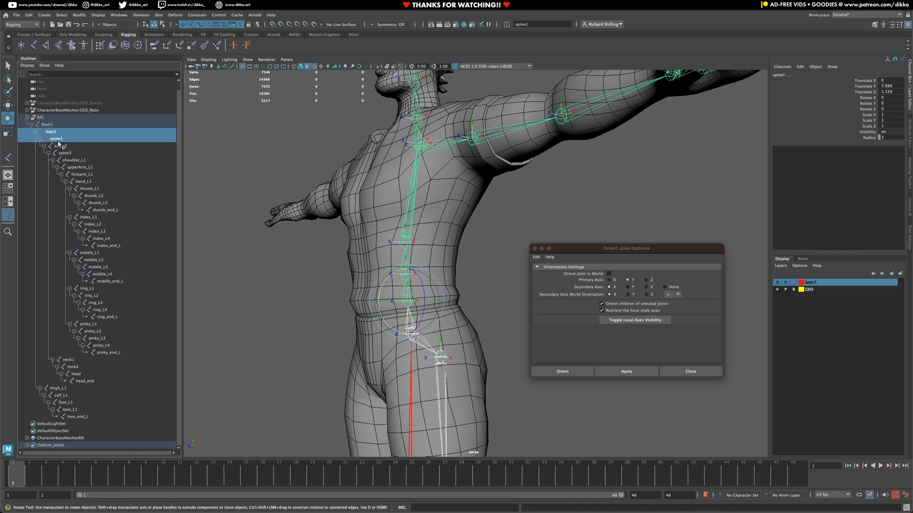
pyautogui.keyDown('shift'); pyautogui.click(61, 146); pyautogui.keyUp('shift')
pyautogui.keyDown('shift'); pyautogui.click(64, 153); pyautogui.keyUp('shift')
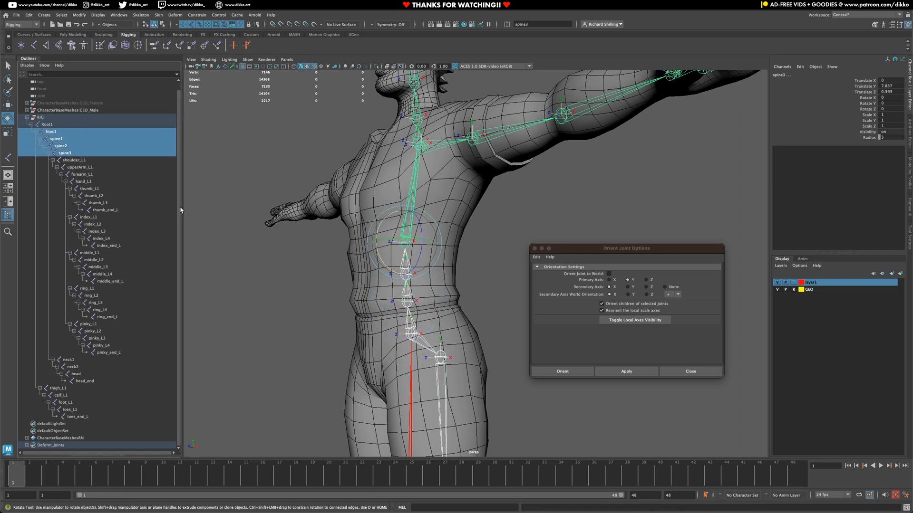
pyautogui.click(613, 304)
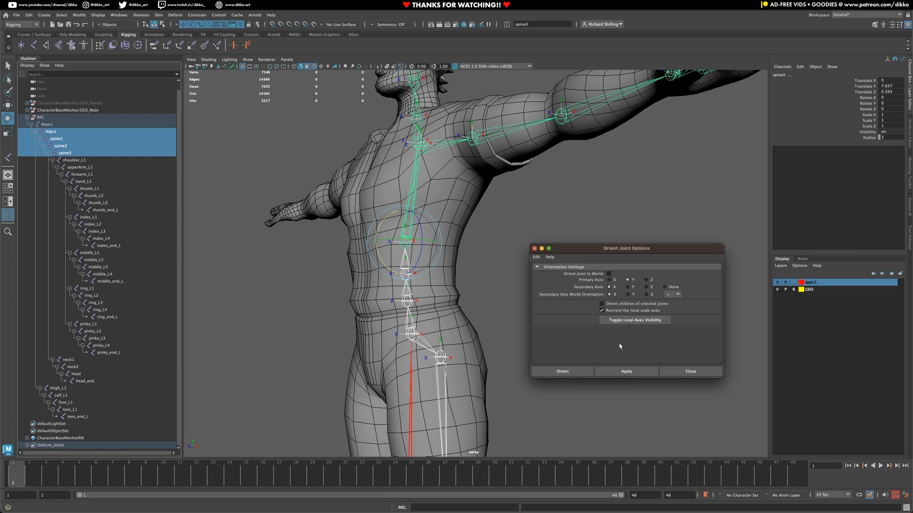
pyautogui.click(616, 367)
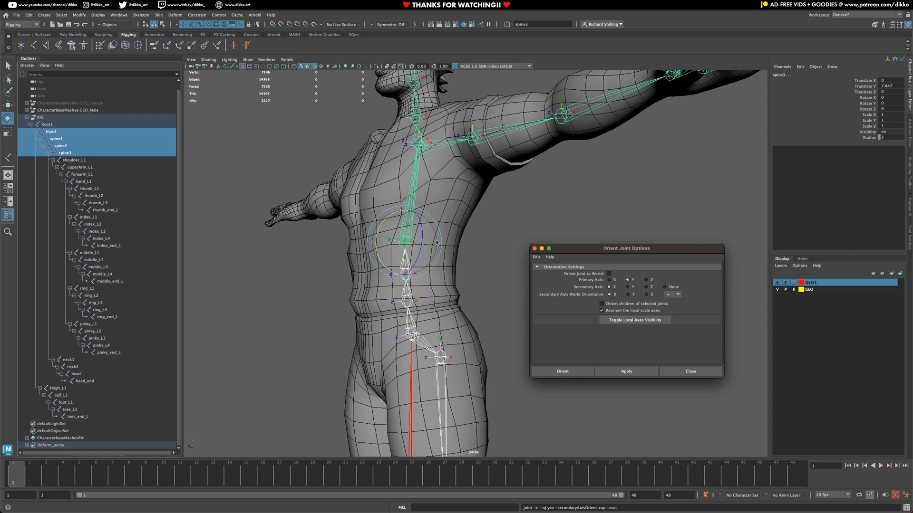
# Step: Reorient neck1, neck2, head and head_end the same way, then inspect the head joints
pyautogui.keyDown('alt'); pyautogui.moveTo(437, 243); pyautogui.dragTo(378, 231); pyautogui.keyUp('alt')
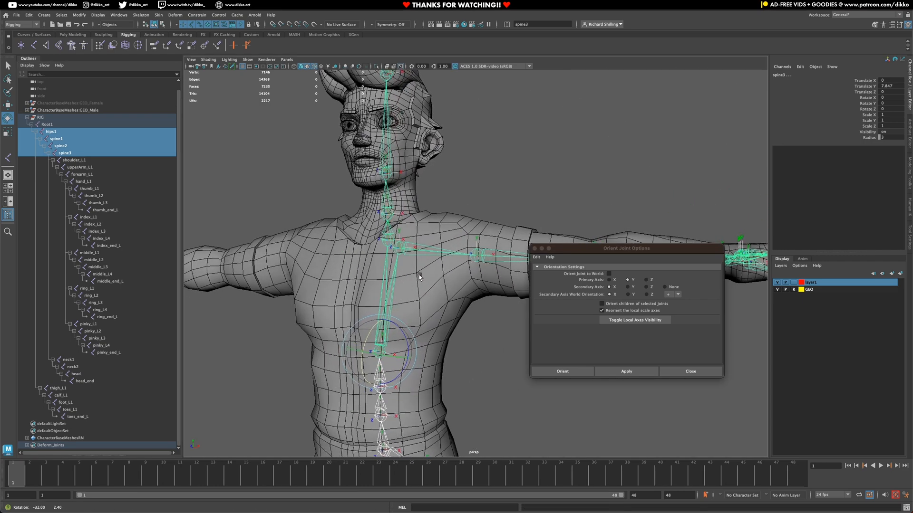
pyautogui.click(385, 237)
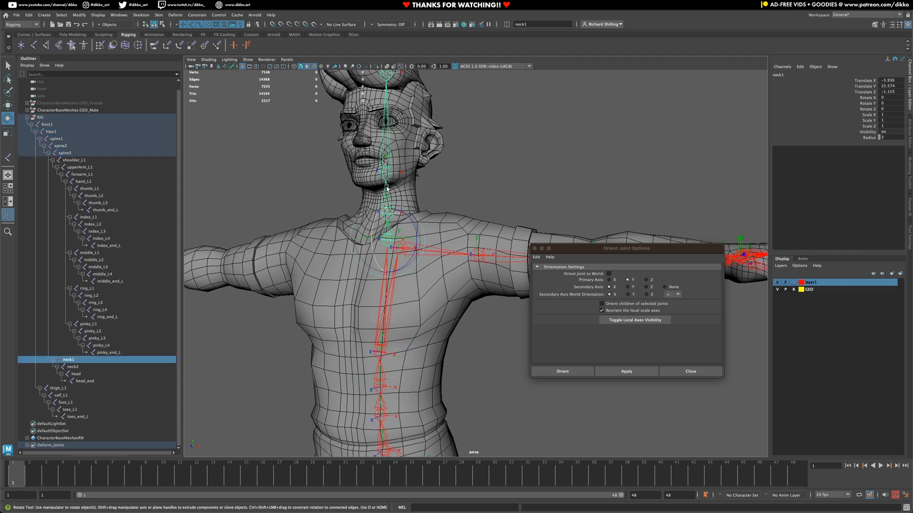
pyautogui.keyDown('shift'); pyautogui.click(387, 190); pyautogui.keyUp('shift')
pyautogui.keyDown('shift'); pyautogui.click(389, 159); pyautogui.keyUp('shift')
pyautogui.keyDown('shift'); pyautogui.click(392, 77); pyautogui.keyUp('shift')
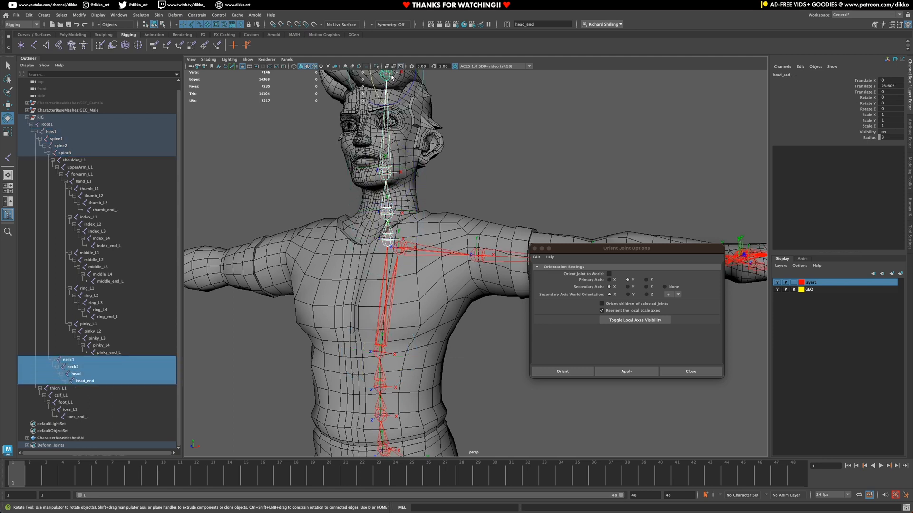
pyautogui.click(626, 373)
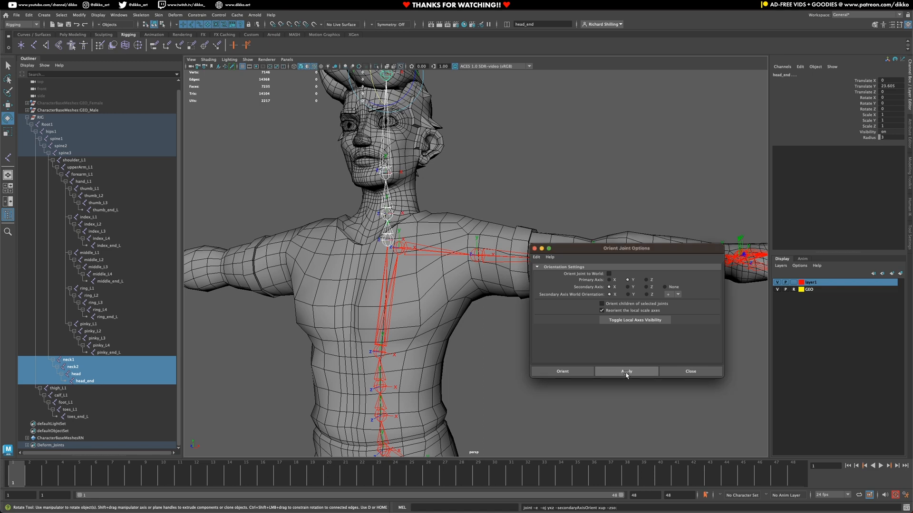
pyautogui.keyDown('alt'); pyautogui.moveTo(521, 406); pyautogui.dragTo(370, 337); pyautogui.keyUp('alt')
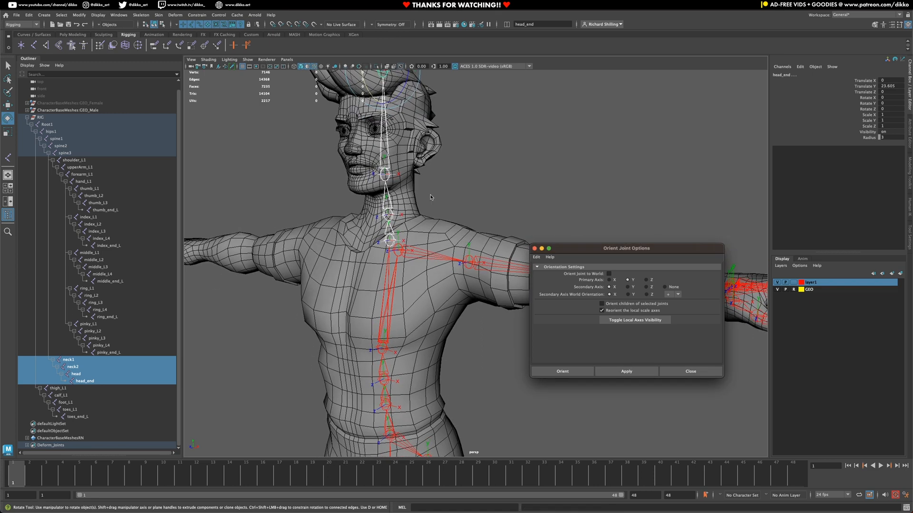
# Step: Test-rotate neck1 and neck2 with the Rotate tool, undoing each rotation
pyautogui.click(387, 233)
pyautogui.press('e')
pyautogui.moveTo(374, 225)
pyautogui.mouseDown()
pyautogui.moveTo(374, 238)
pyautogui.moveTo(380, 210)
pyautogui.mouseUp()
pyautogui.press('z')
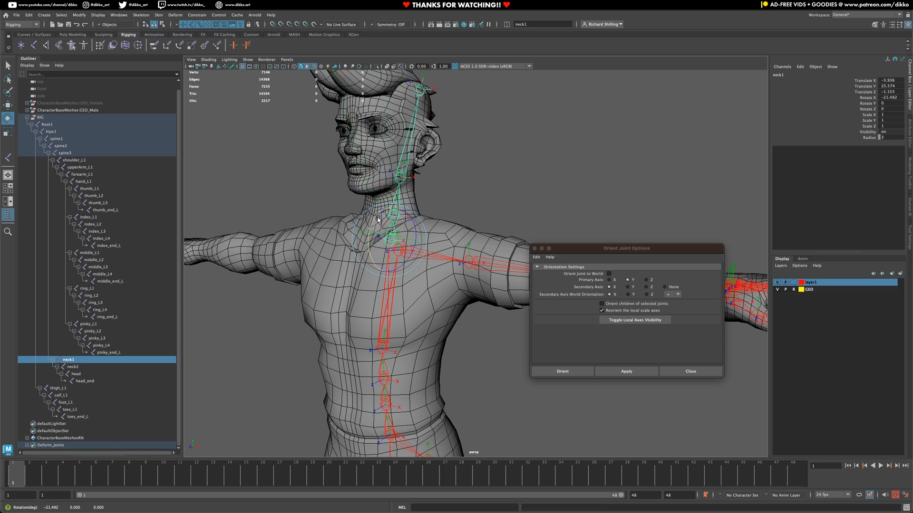
pyautogui.press('z')
pyautogui.click(381, 209)
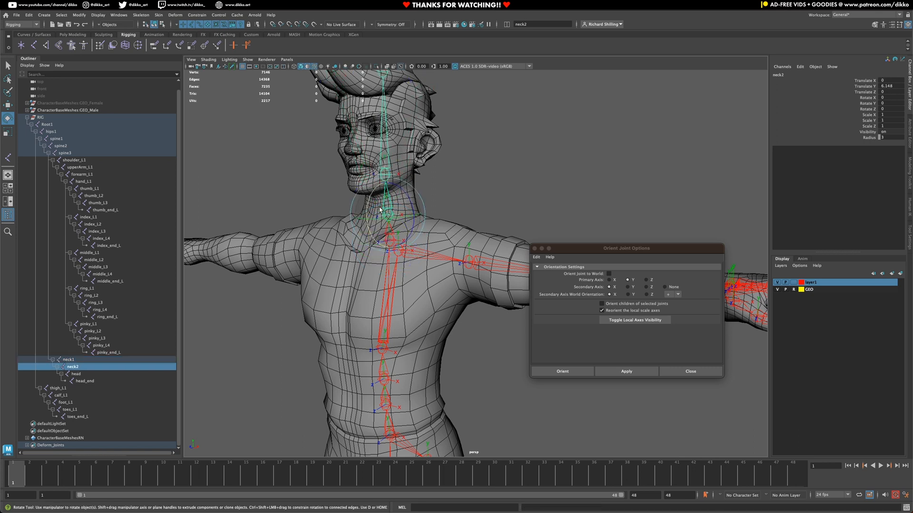
pyautogui.moveTo(385, 219); pyautogui.dragTo(397, 220)
pyautogui.hotkey('ctrl', 'z')
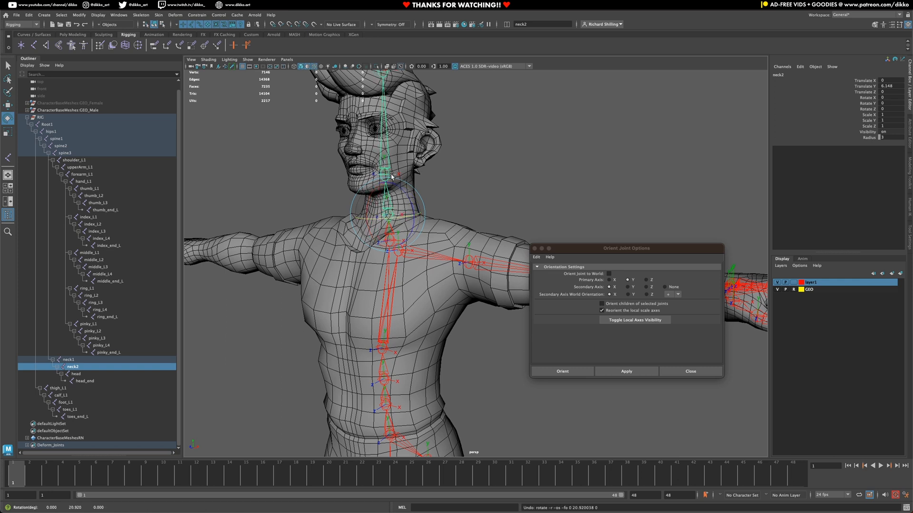
# Step: Test the head and a sideways neck1 tilt, reset them, and re-enable orienting child joints
pyautogui.click(389, 160)
pyautogui.moveTo(367, 158); pyautogui.dragTo(368, 155)
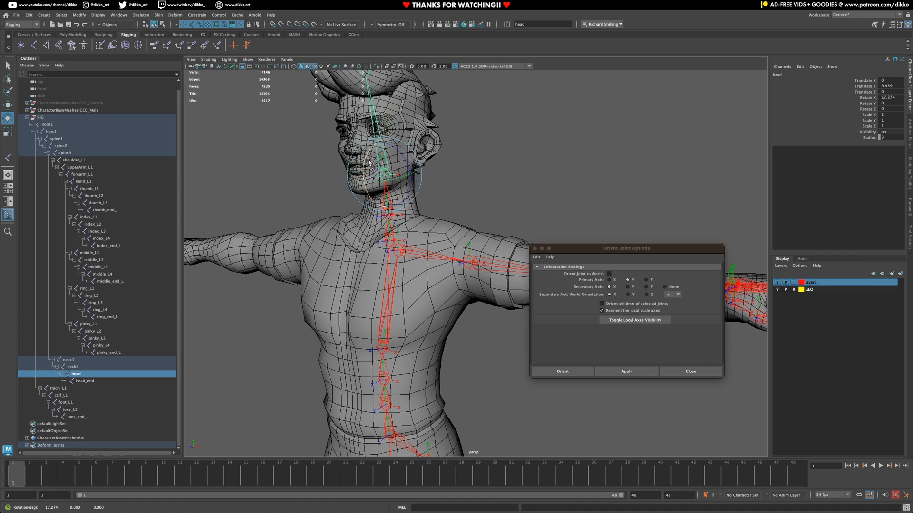
pyautogui.click(390, 230)
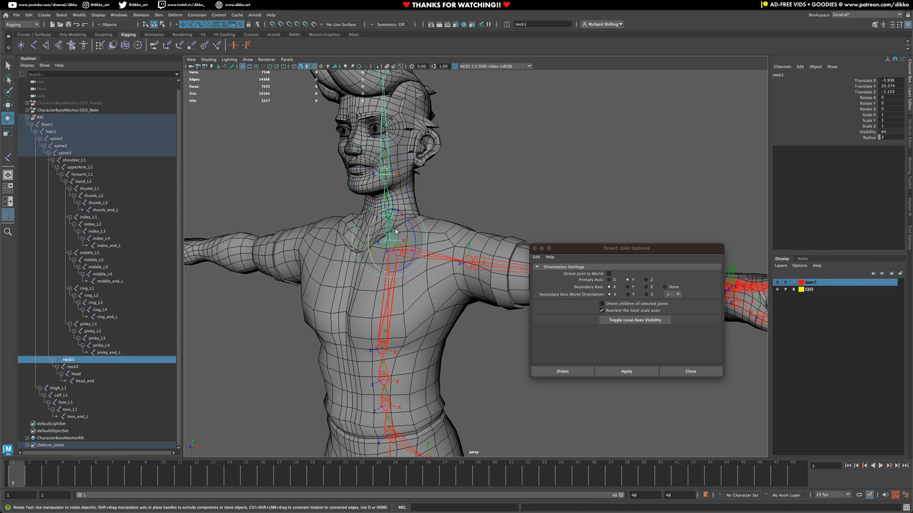
pyautogui.moveTo(404, 220); pyautogui.dragTo(430, 261)
pyautogui.hotkey('ctrl', 'z')
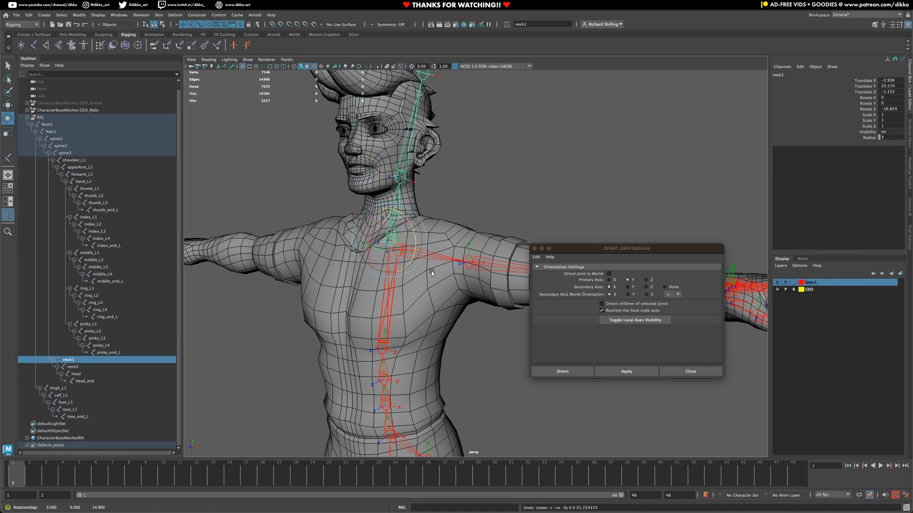
pyautogui.hotkey('ctrl', 'z')
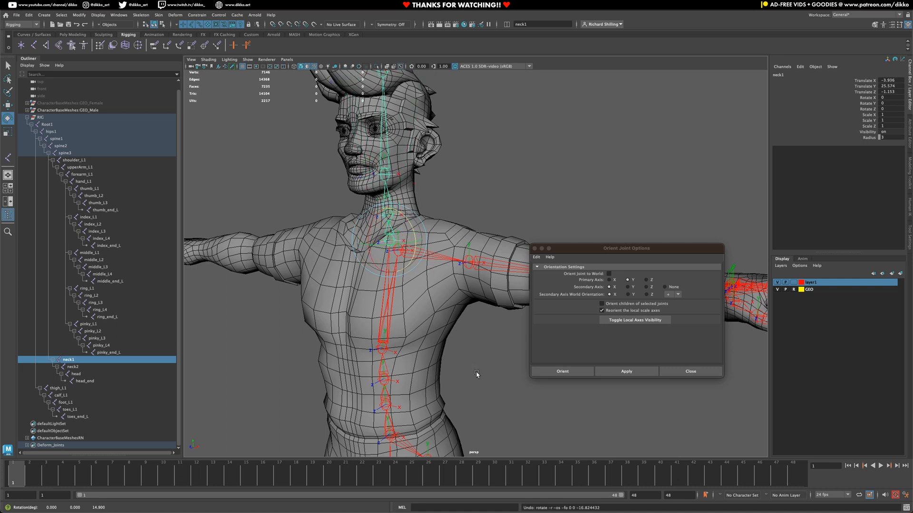
pyautogui.click(660, 303)
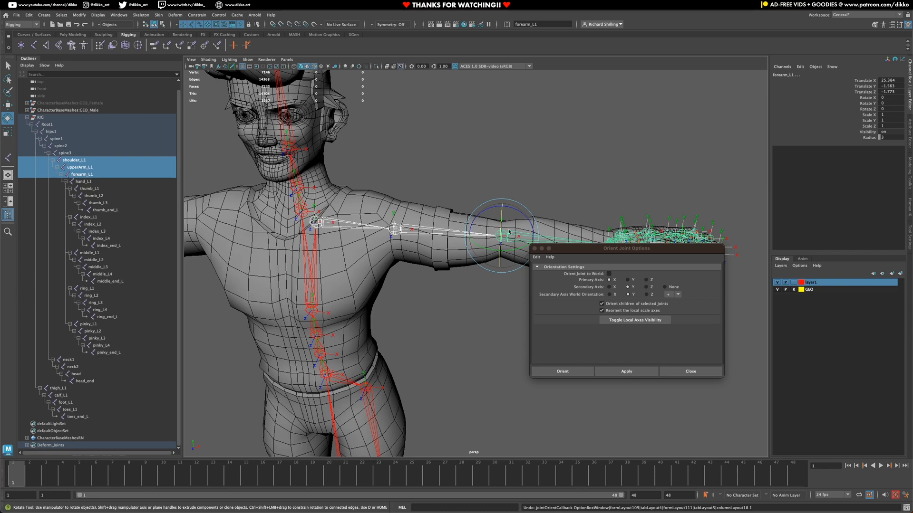
# Step: Test-rotate shoulder_L1 by raising and twisting it, undoing each rotation
pyautogui.keyDown('alt'); pyautogui.moveTo(419, 284); pyautogui.dragTo(435, 287); pyautogui.keyUp('alt')
pyautogui.click(435, 287)
pyautogui.click(359, 221)
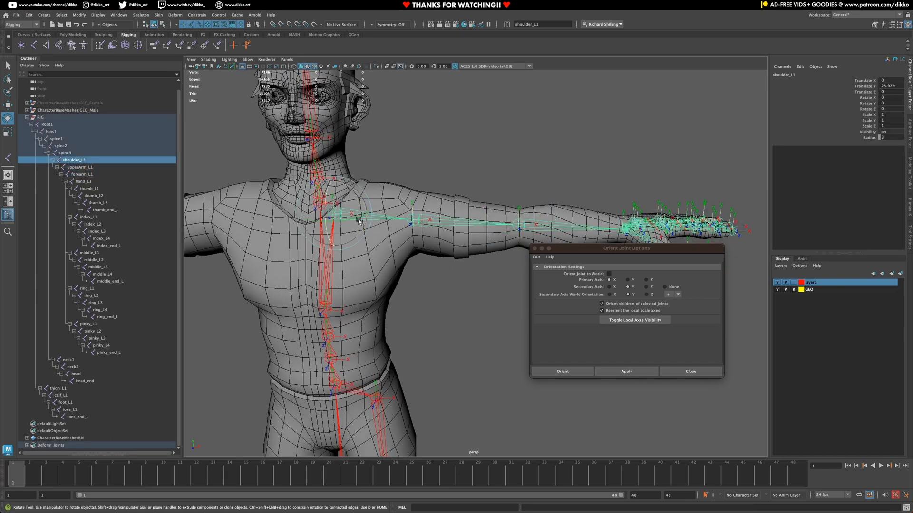
pyautogui.keyDown('alt'); pyautogui.moveTo(430, 253); pyautogui.dragTo(370, 276); pyautogui.keyUp('alt')
pyautogui.hotkey('ctrl', 'z')
pyautogui.hotkey('ctrl', 'z')
pyautogui.hotkey('ctrl', 'z')
pyautogui.hotkey('ctrl', 'z')
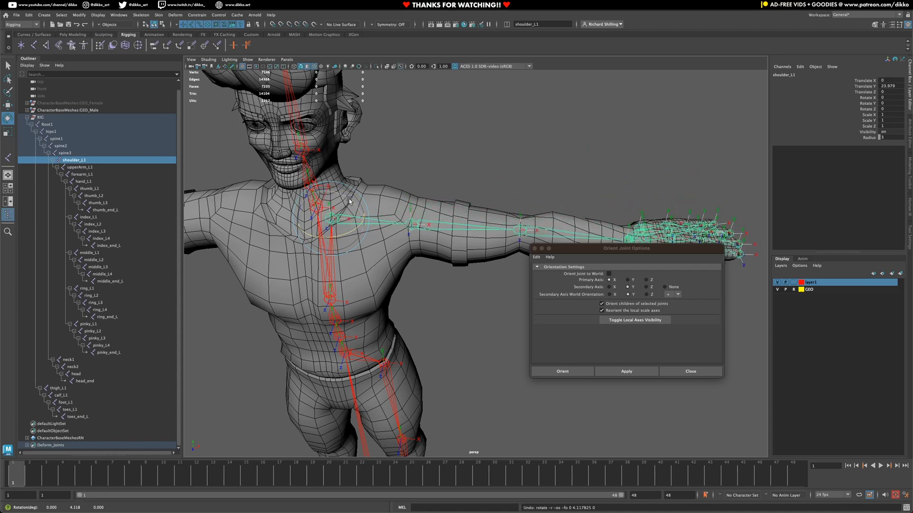
pyautogui.moveTo(349, 201); pyautogui.dragTo(348, 188)
pyautogui.hotkey('ctrl', 'z')
pyautogui.hotkey('ctrl', 'z')
pyautogui.hotkey('ctrl', 'z')
pyautogui.hotkey('ctrl', 'z')
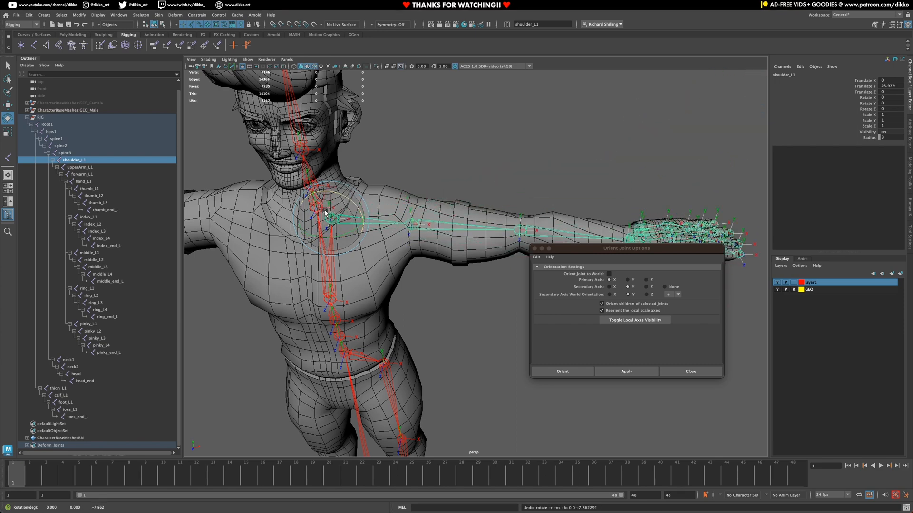
pyautogui.moveTo(326, 213); pyautogui.dragTo(327, 201)
pyautogui.hotkey('ctrl', 'z')
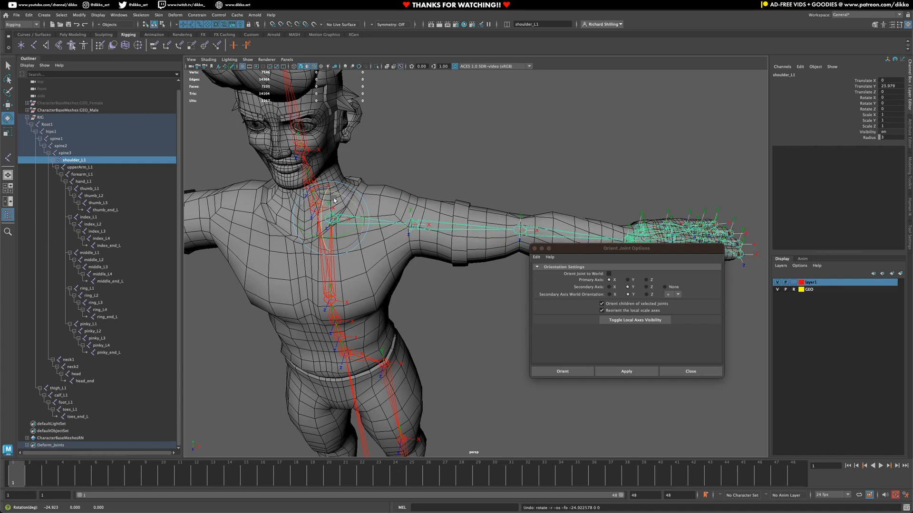
# Step: Select upperArm_L1 and forearm_L1 and choose Y primary, Z secondary axis for orienting
pyautogui.click(415, 220)
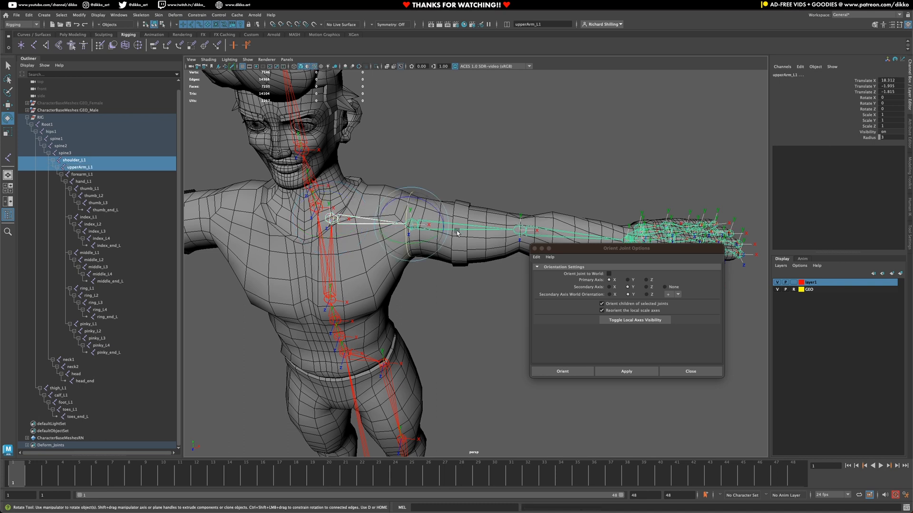
pyautogui.keyDown('shift'); pyautogui.click(521, 230); pyautogui.keyUp('shift')
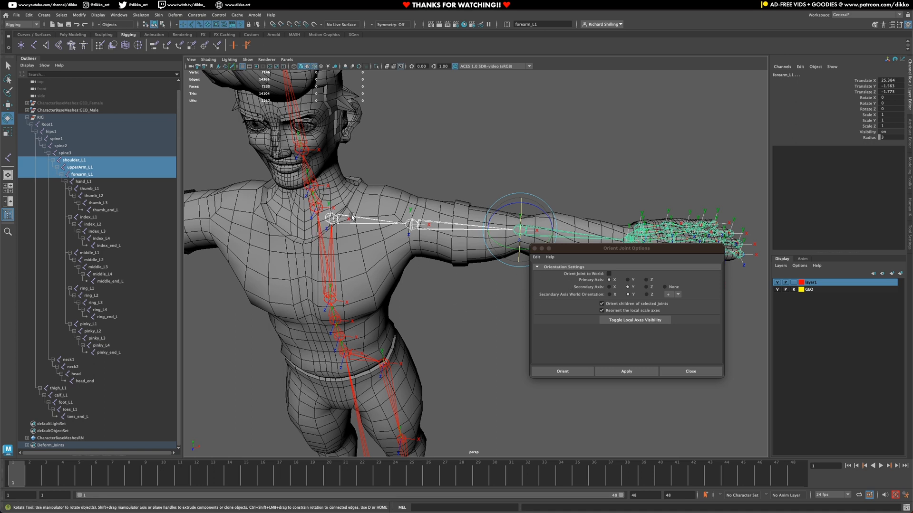
pyautogui.click(628, 280)
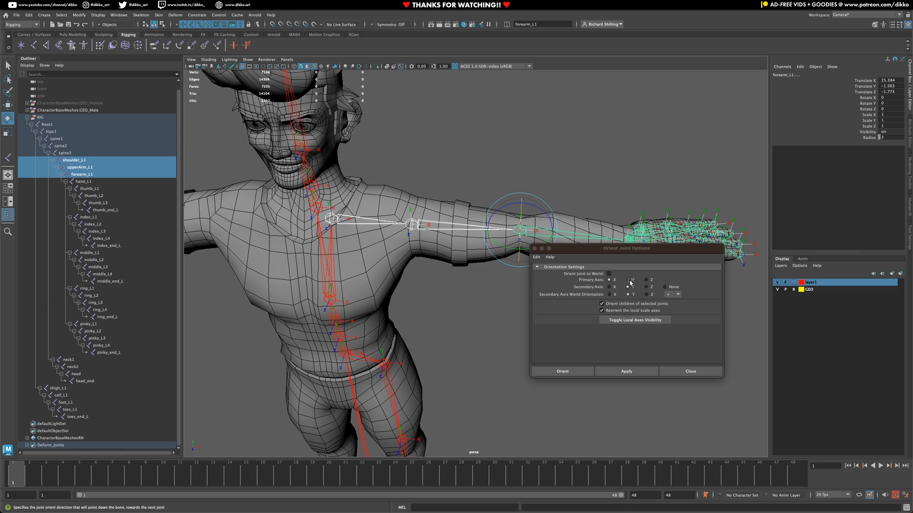
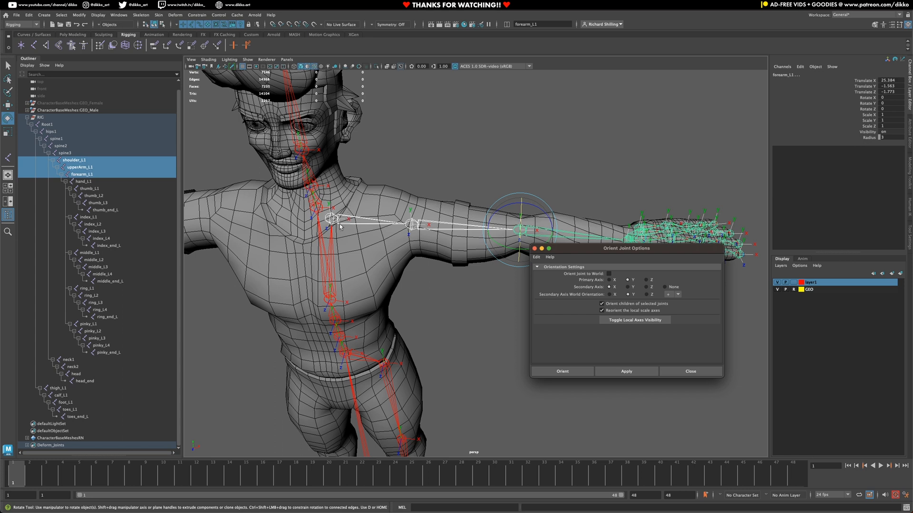
# Step: Reorient only forearm_L1 with a negative secondary world axis, leaving its child joints unoriented
pyautogui.click(675, 294)
pyautogui.click(667, 310)
pyautogui.click(625, 304)
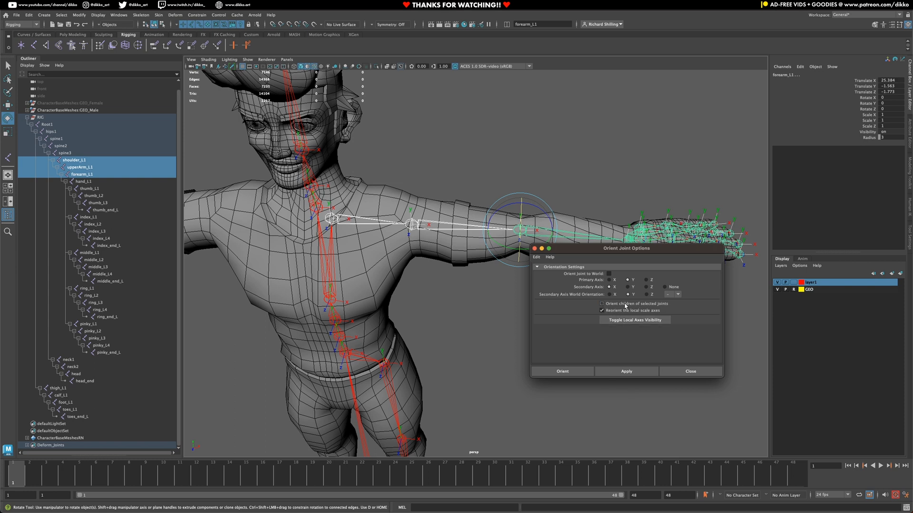
pyautogui.click(617, 370)
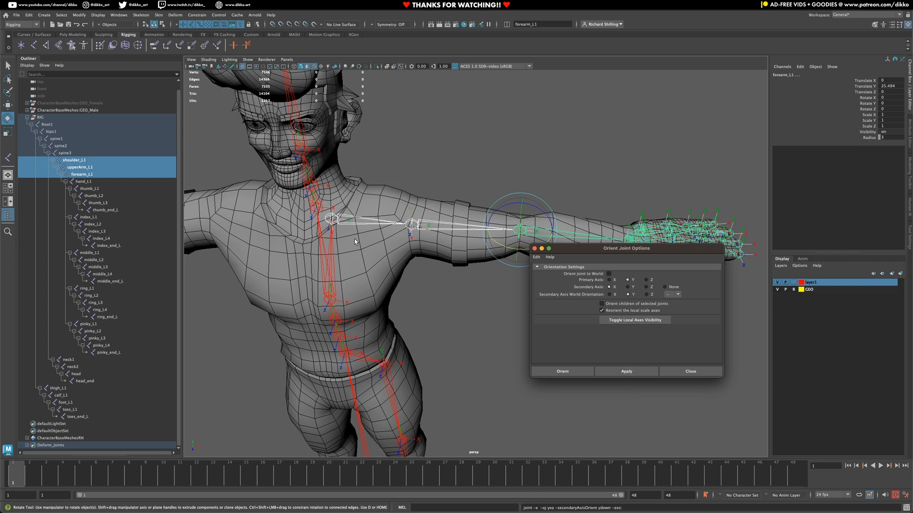
pyautogui.click(340, 221)
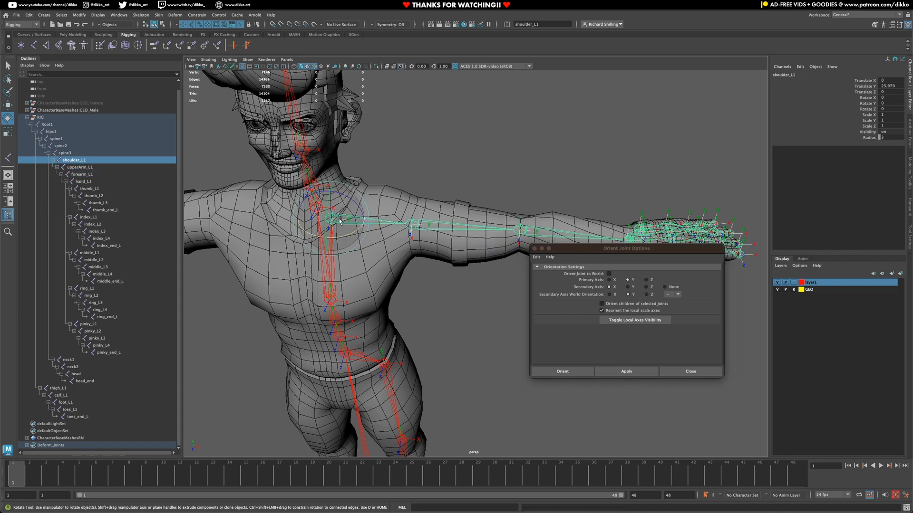
pyautogui.moveTo(345, 236); pyautogui.dragTo(342, 238)
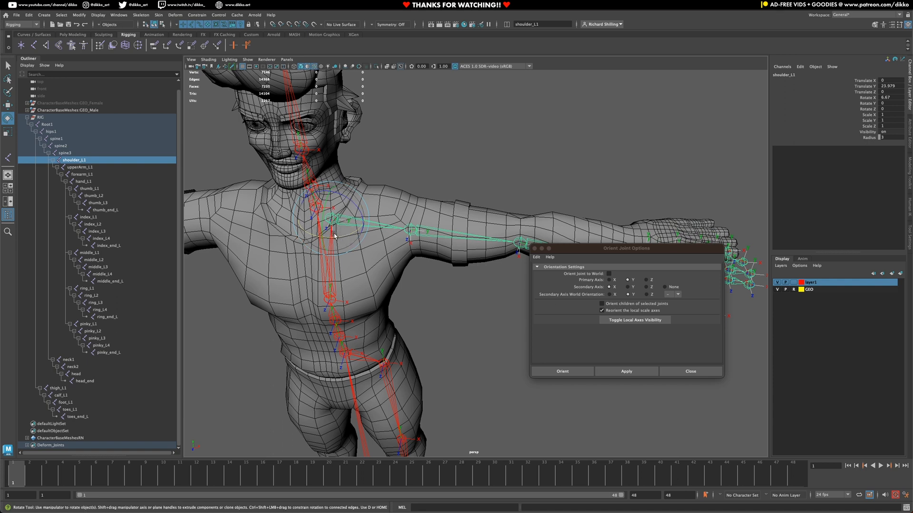
pyautogui.hotkey('ctrl', 'z')
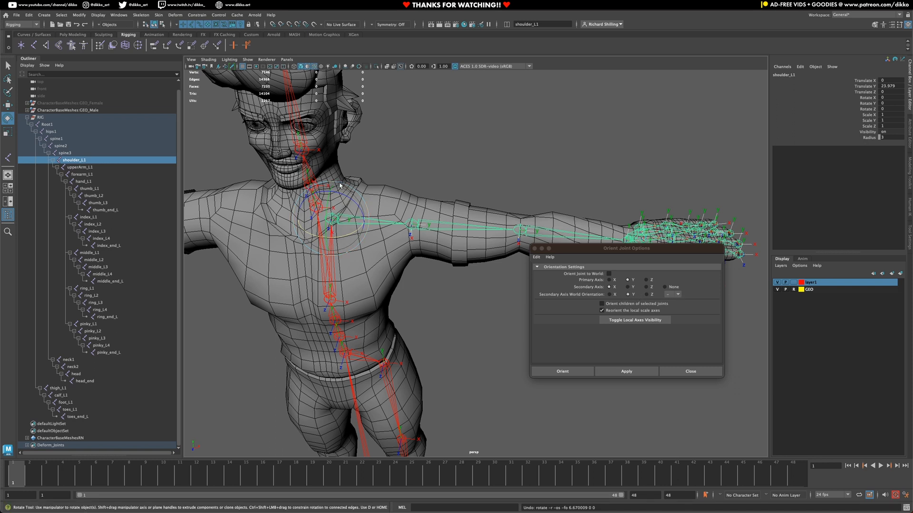
pyautogui.moveTo(348, 234); pyautogui.dragTo(344, 241)
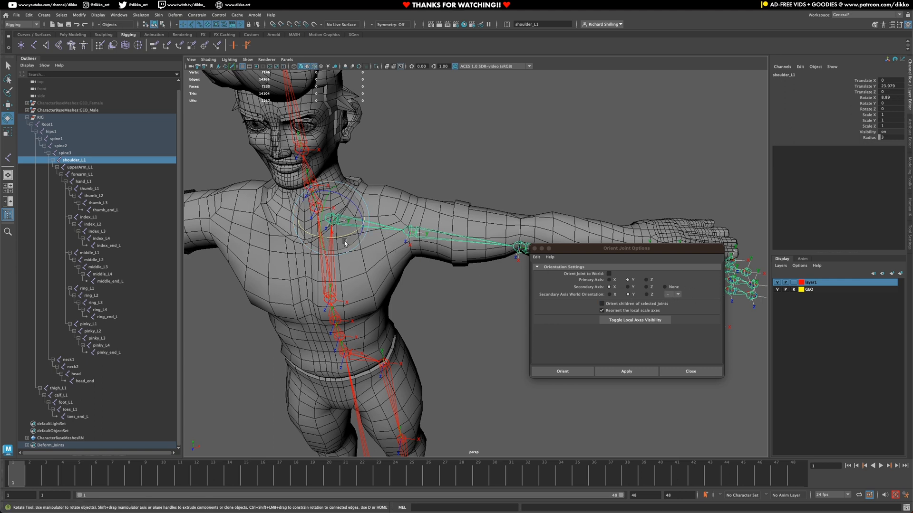
pyautogui.hotkey('ctrl', 'z')
pyautogui.moveTo(341, 238); pyautogui.dragTo(347, 235)
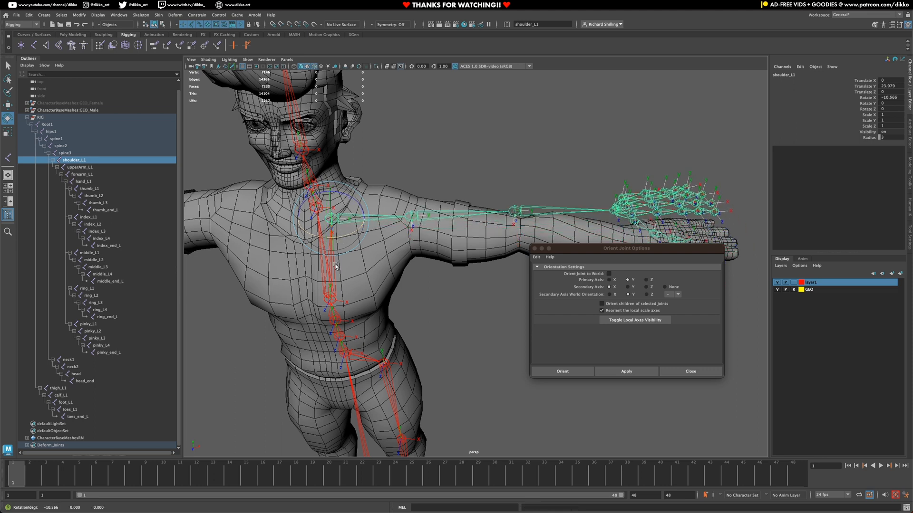
pyautogui.hotkey('ctrl', 'z')
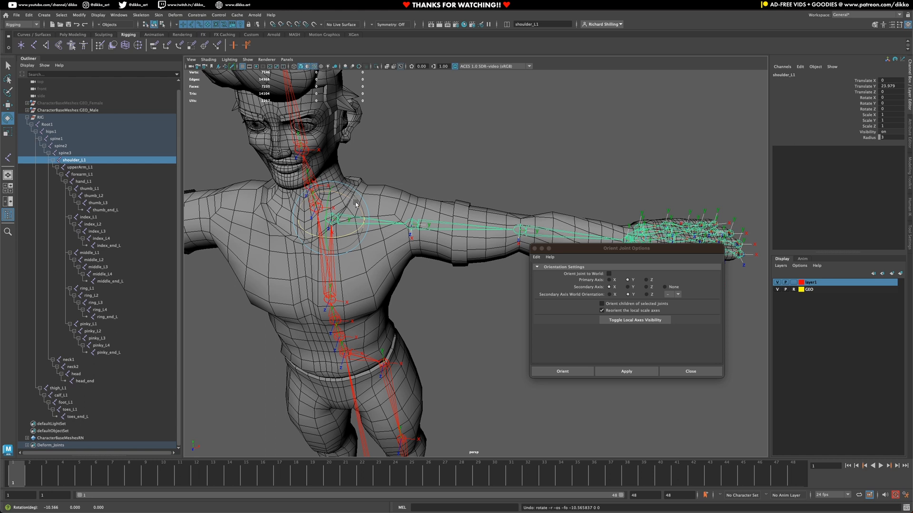
pyautogui.moveTo(349, 200)
pyautogui.mouseDown()
pyautogui.moveTo(354, 206)
pyautogui.moveTo(345, 187)
pyautogui.mouseUp()
pyautogui.hotkey('ctrl', 'z')
pyautogui.hotkey('ctrl', 'z')
pyautogui.click(433, 232)
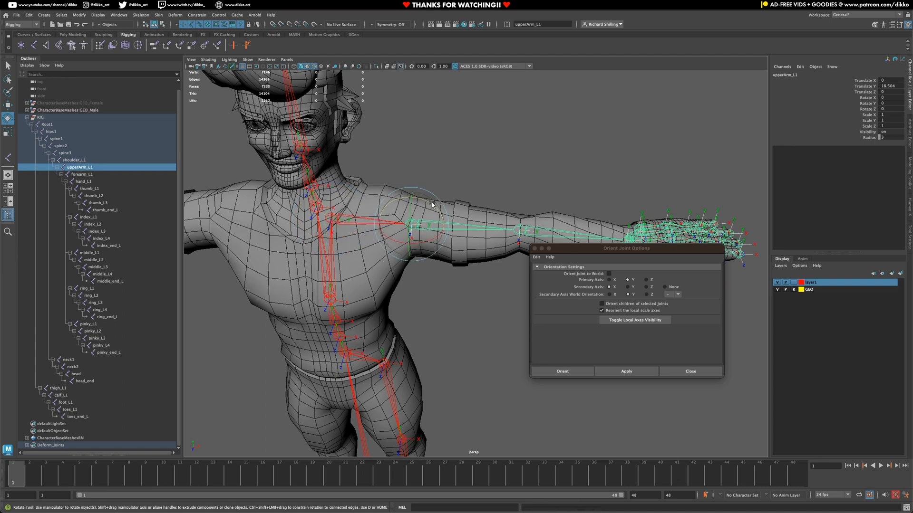
pyautogui.moveTo(433, 205); pyautogui.dragTo(375, 252)
pyautogui.hotkey('ctrl', 'z')
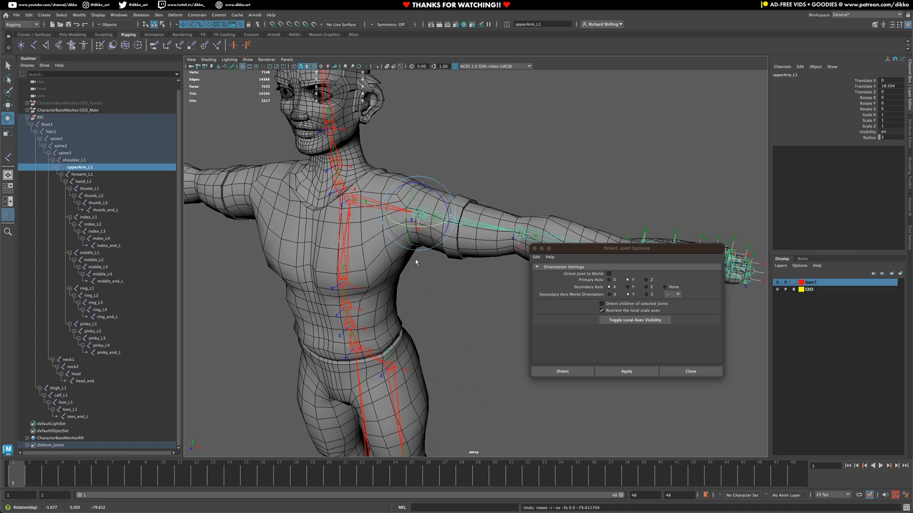
pyautogui.click(535, 235)
pyautogui.keyDown('alt'); pyautogui.moveTo(596, 125); pyautogui.dragTo(474, 141, button='middle'); pyautogui.keyUp('alt')
pyautogui.keyDown('alt'); pyautogui.moveTo(431, 249); pyautogui.dragTo(397, 294); pyautogui.keyUp('alt')
pyautogui.hotkey('ctrl', 'z')
pyautogui.click(361, 243)
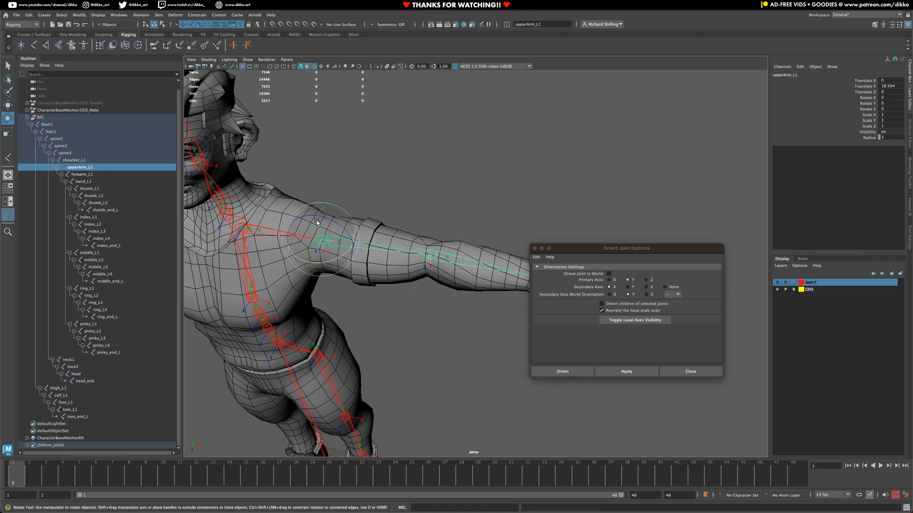
pyautogui.moveTo(315, 223); pyautogui.dragTo(313, 237)
pyautogui.hotkey('ctrl', 'z')
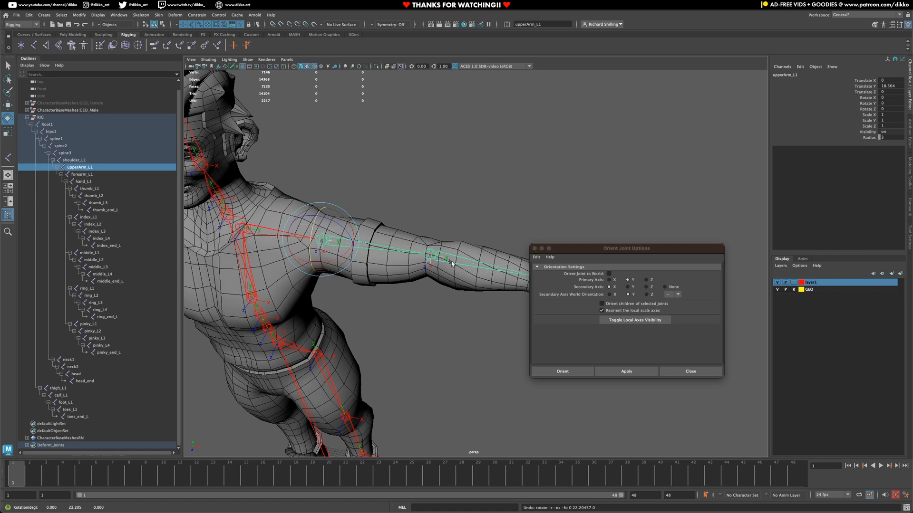
pyautogui.click(459, 254)
pyautogui.click(457, 256)
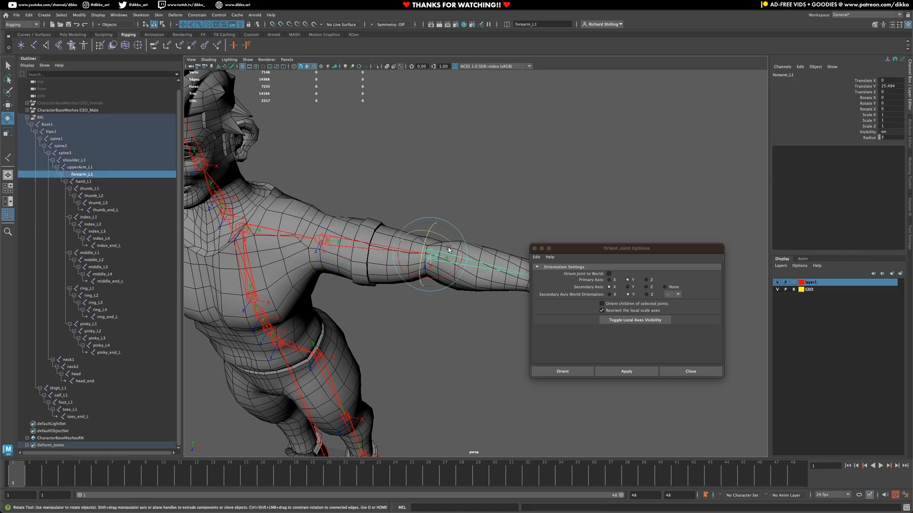
pyautogui.moveTo(425, 246); pyautogui.dragTo(423, 260)
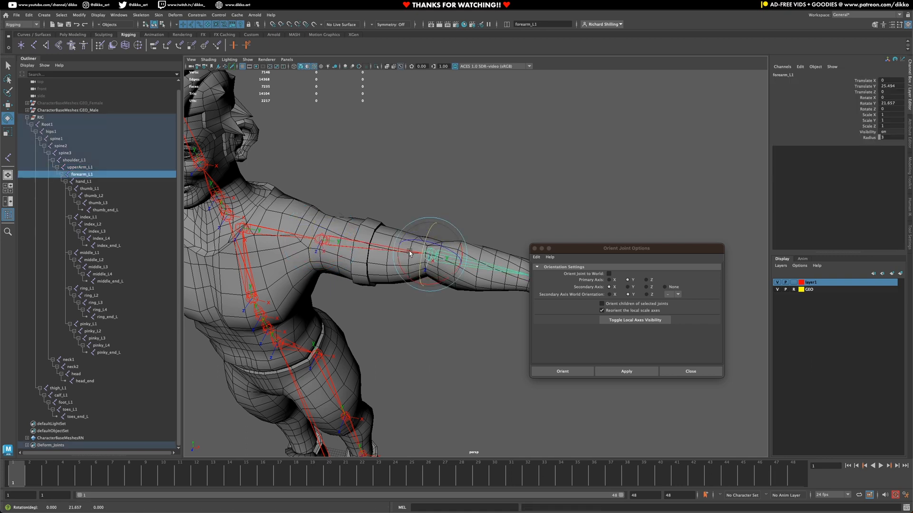
pyautogui.hotkey('ctrl', 'z')
pyautogui.click(265, 227)
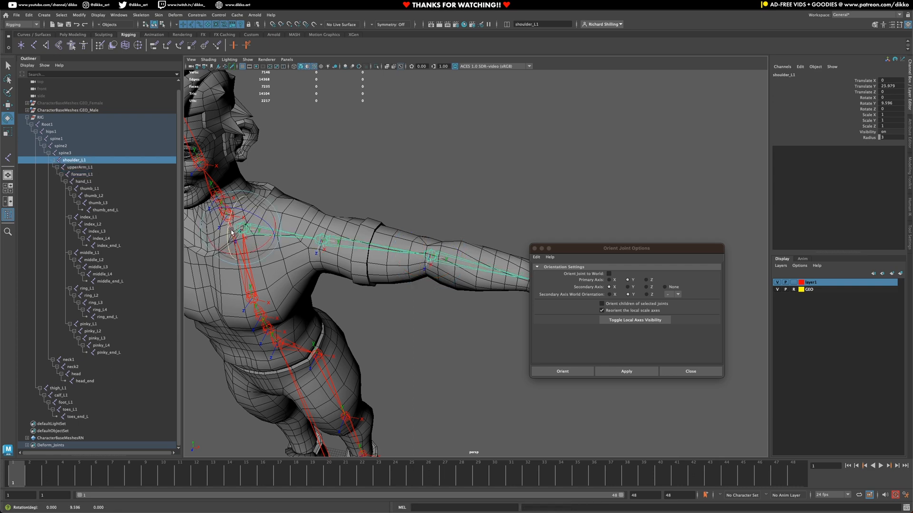
pyautogui.keyDown('alt'); pyautogui.moveTo(466, 330); pyautogui.dragTo(338, 302, button='middle'); pyautogui.keyUp('alt')
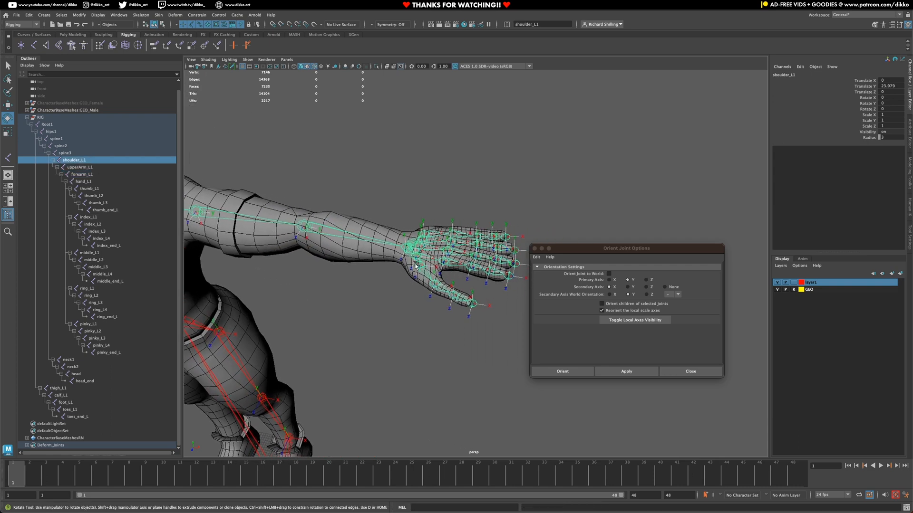
# Step: Reorient the hand_L1 joint with the current yxz, Y-down orientation settings
pyautogui.keyDown('alt'); pyautogui.moveTo(338, 301); pyautogui.dragTo(351, 300, button='right'); pyautogui.keyUp('alt')
pyautogui.click(396, 244)
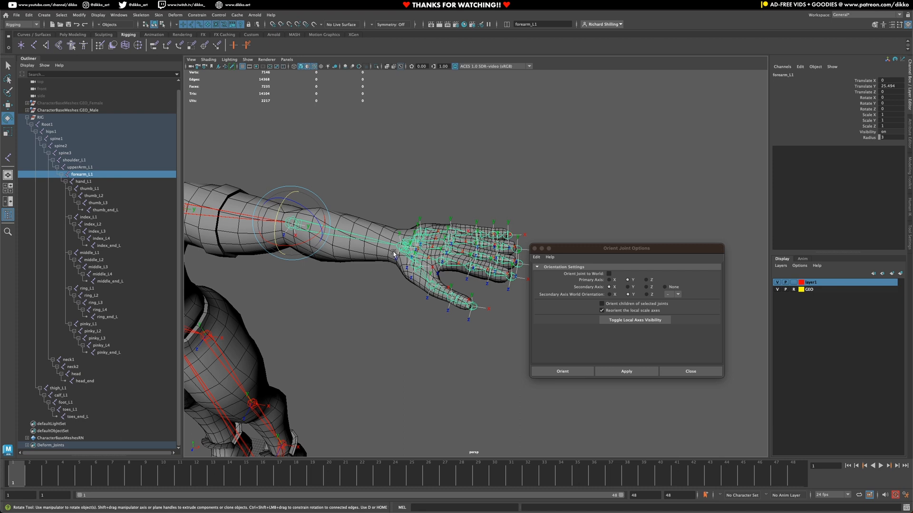
pyautogui.click(397, 250)
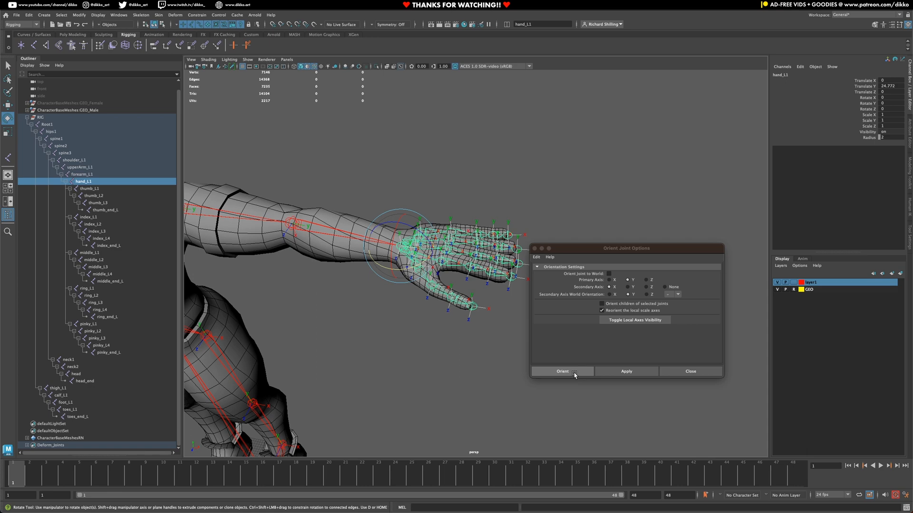
pyautogui.click(613, 372)
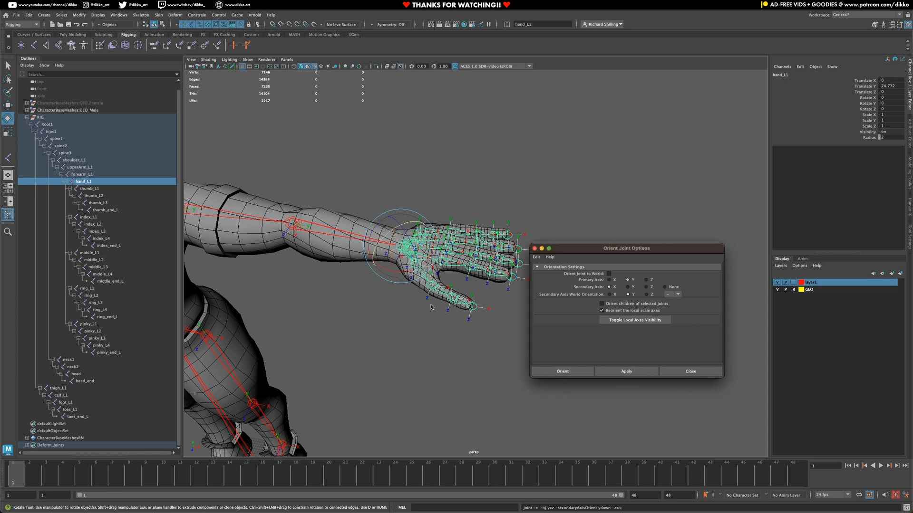
# Step: Inspect the reoriented hand and save the scene as Male_Rig_001.mb
pyautogui.scroll(5, 350, 264)
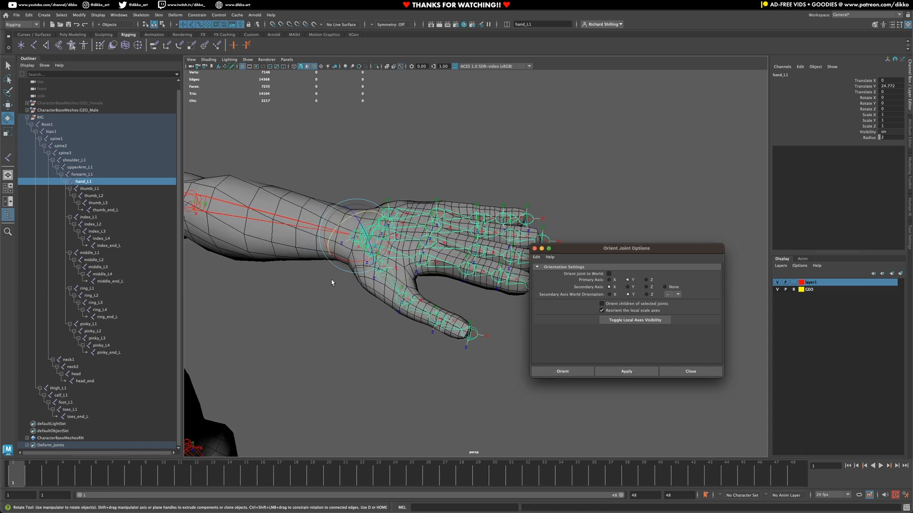
pyautogui.keyDown('alt'); pyautogui.moveTo(331, 279); pyautogui.dragTo(352, 287); pyautogui.keyUp('alt')
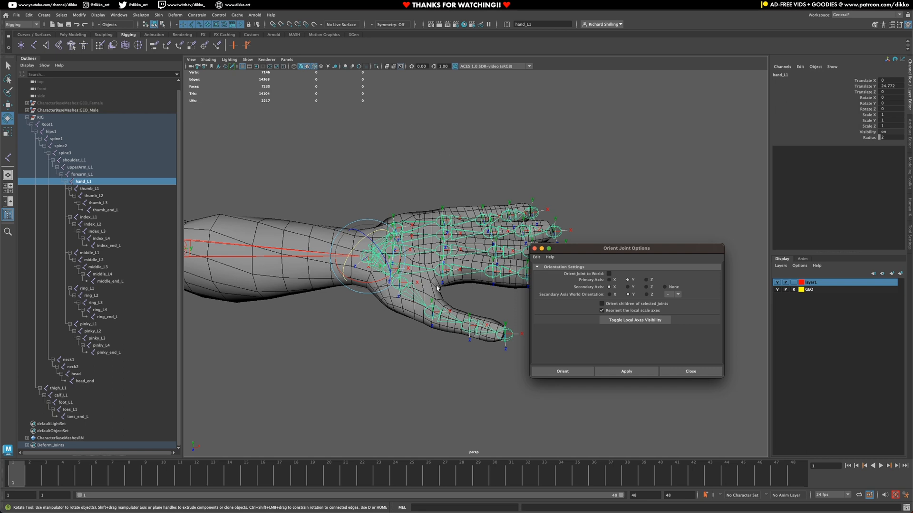
pyautogui.press('super+s')
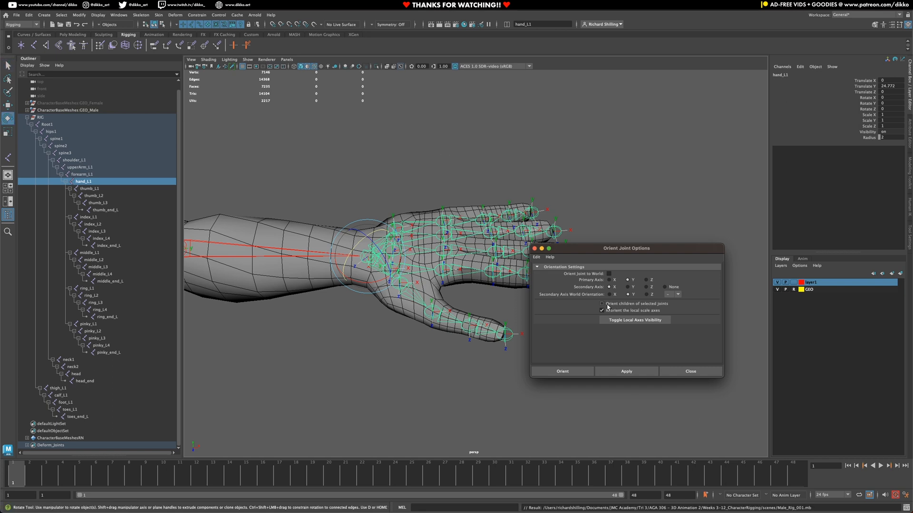
# Step: Select index_L1 and set the secondary axis world orientation to Z
pyautogui.click(394, 387)
pyautogui.click(407, 276)
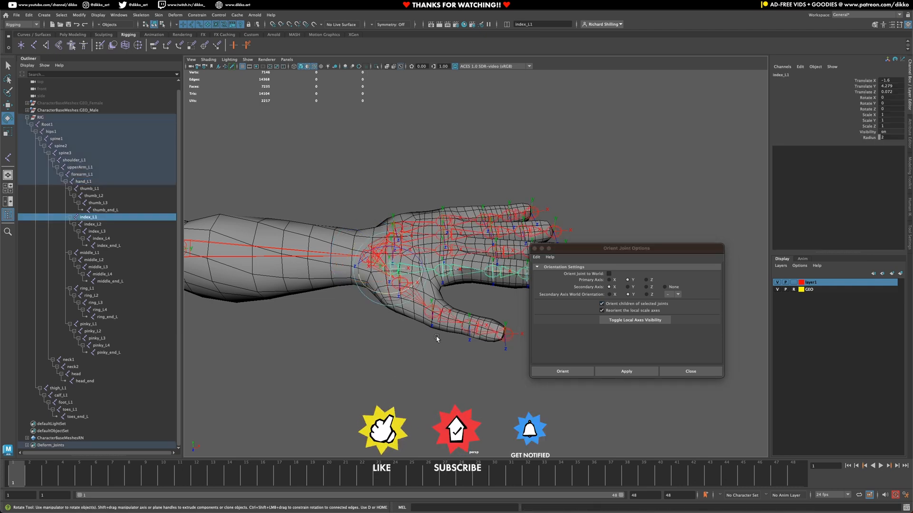
pyautogui.keyDown('alt'); pyautogui.moveTo(368, 344); pyautogui.dragTo(369, 347); pyautogui.keyUp('alt')
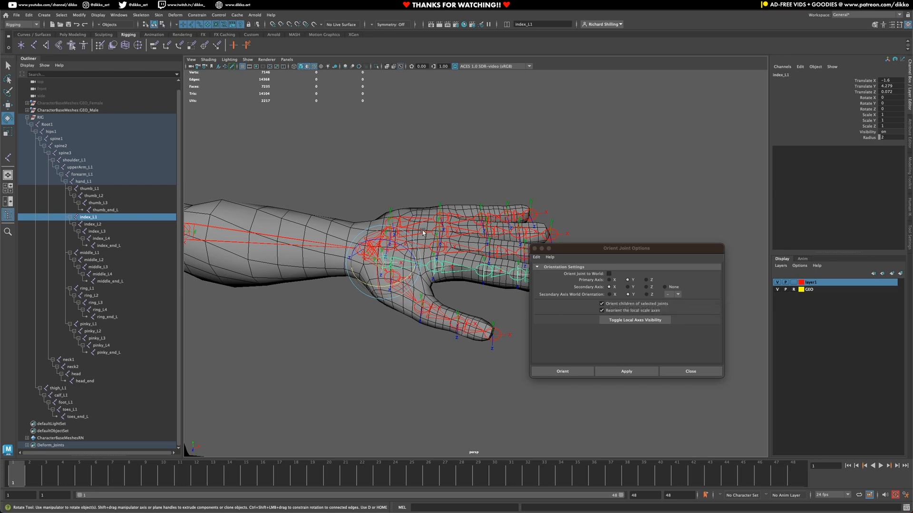
pyautogui.keyDown('alt'); pyautogui.moveTo(379, 336); pyautogui.dragTo(297, 386); pyautogui.keyUp('alt')
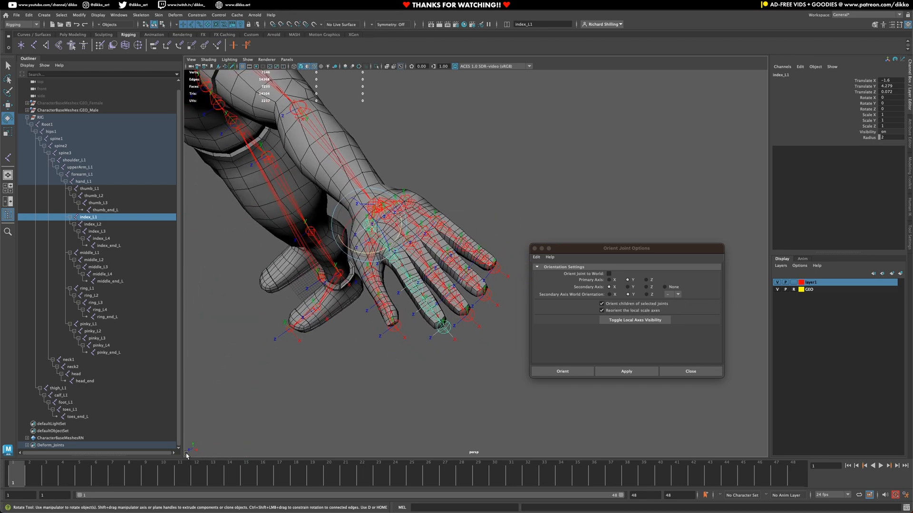
pyautogui.click(647, 295)
pyautogui.keyDown('alt'); pyautogui.moveTo(318, 354); pyautogui.dragTo(364, 314); pyautogui.keyUp('alt')
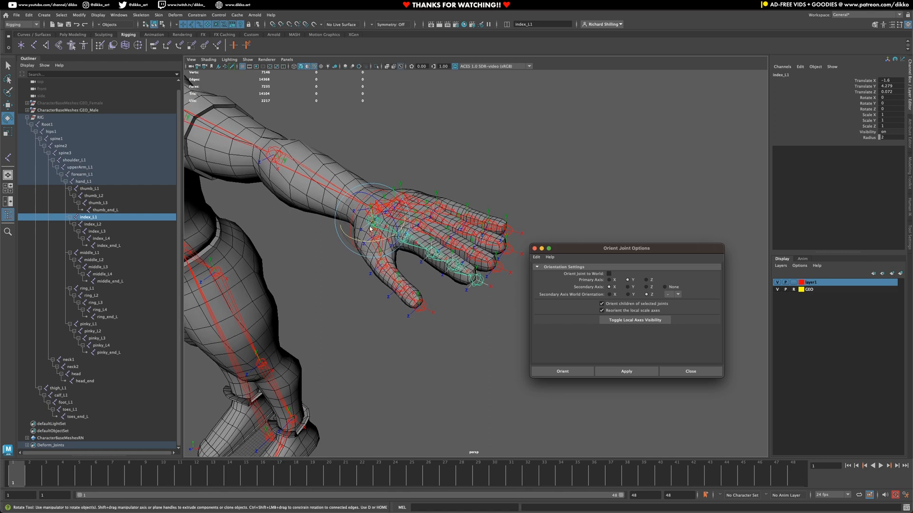
# Step: Test-bend index_L1 up and down, undo both bends, then reorient the index finger chain
pyautogui.moveTo(393, 213); pyautogui.dragTo(390, 210)
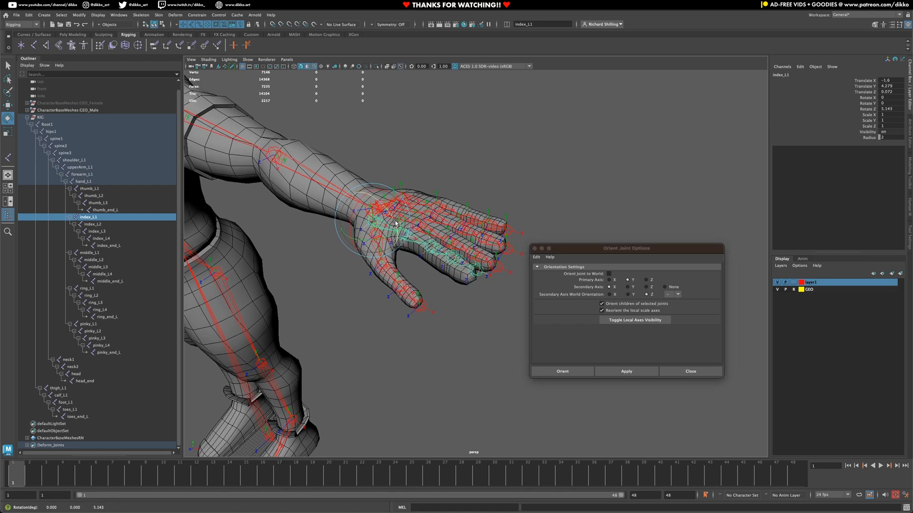
pyautogui.hotkey('ctrl', 'z')
pyautogui.moveTo(391, 219); pyautogui.dragTo(385, 242)
pyautogui.hotkey('ctrl', 'z')
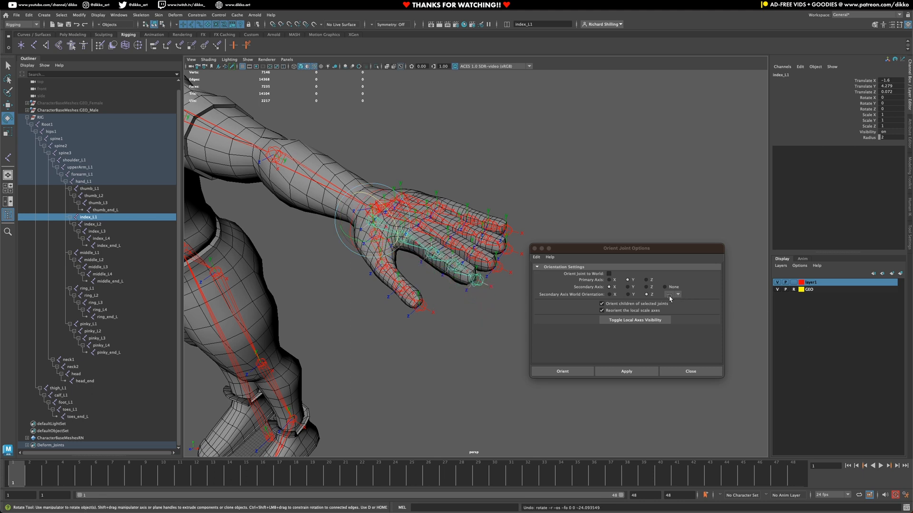
pyautogui.click(618, 371)
# Step: Frame the index finger and test-bend index_L1, undoing the bend
pyautogui.keyDown('alt'); pyautogui.moveTo(452, 317); pyautogui.dragTo(480, 315); pyautogui.keyUp('alt')
pyautogui.keyDown('alt'); pyautogui.moveTo(480, 314); pyautogui.dragTo(472, 338, button='middle'); pyautogui.keyUp('alt')
pyautogui.scroll(5, 422, 248)
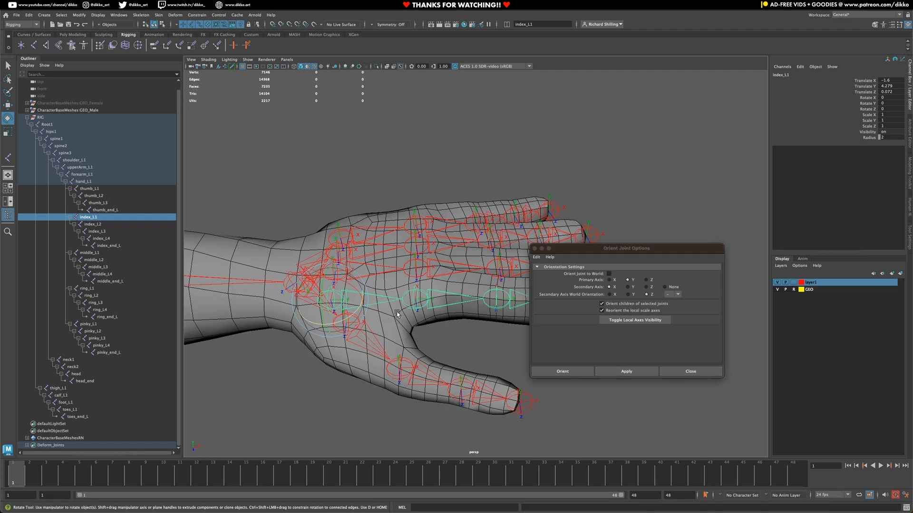
pyautogui.keyDown('alt'); pyautogui.moveTo(399, 311); pyautogui.dragTo(407, 309, button='middle'); pyautogui.keyUp('alt')
pyautogui.keyDown('alt'); pyautogui.moveTo(407, 310); pyautogui.dragTo(401, 307); pyautogui.keyUp('alt')
pyautogui.click(381, 285)
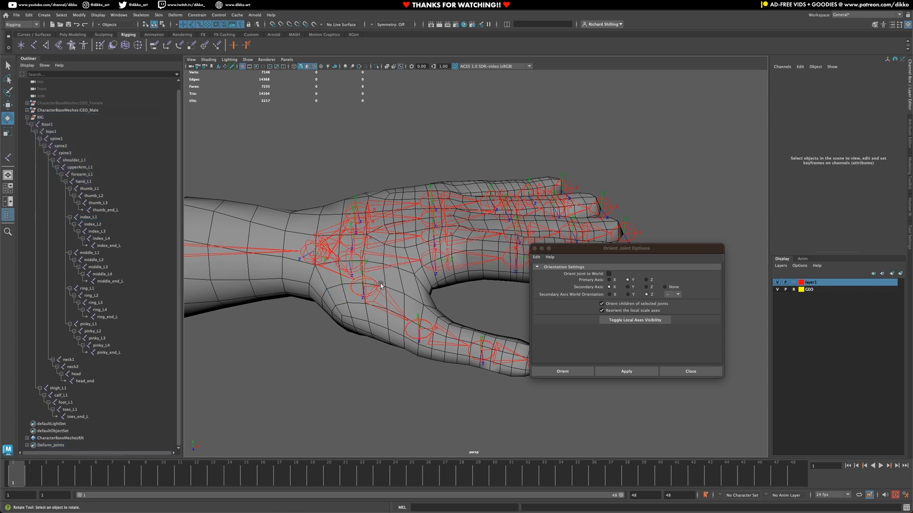
pyautogui.click(390, 255)
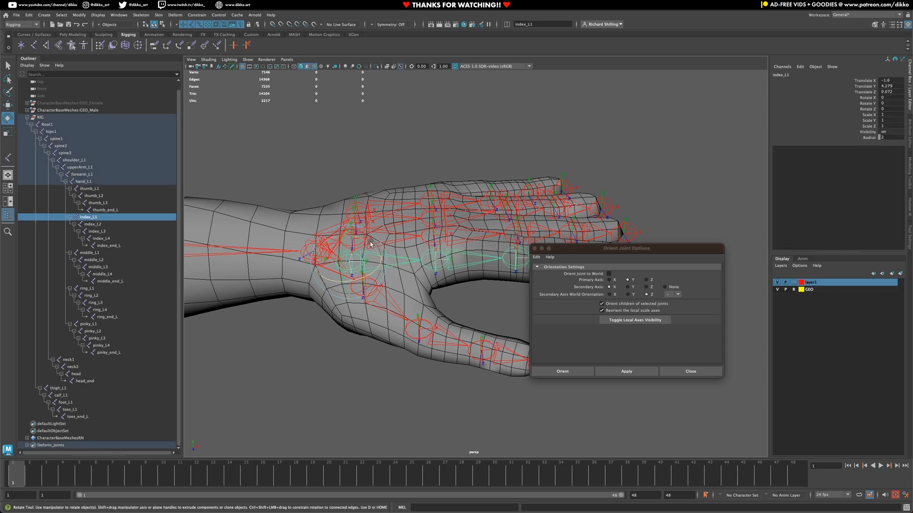
pyautogui.moveTo(371, 243); pyautogui.dragTo(372, 247)
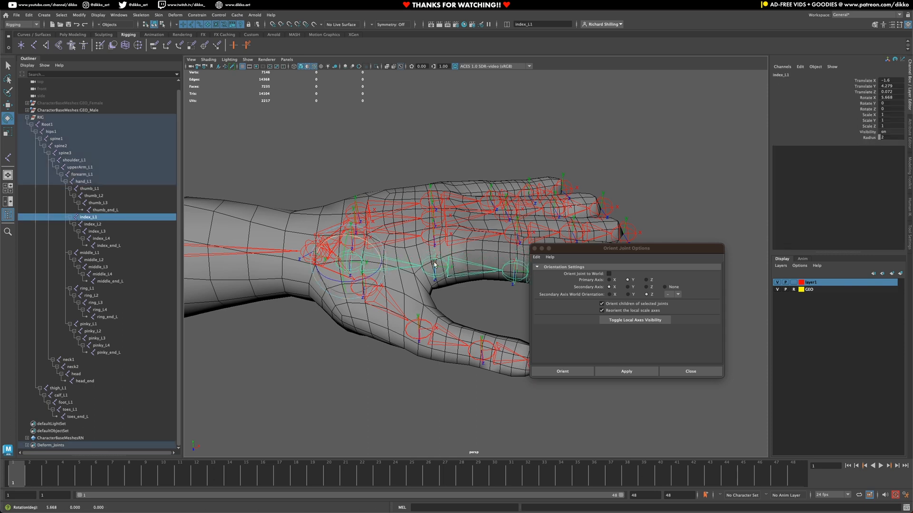
pyautogui.hotkey('ctrl', 'z')
# Step: Test-bend index_L2 and index_L3 in turn, undoing each bend
pyautogui.click(458, 271)
pyautogui.moveTo(460, 263); pyautogui.dragTo(415, 261)
pyautogui.hotkey('ctrl', 'z')
pyautogui.click(402, 278)
pyautogui.hotkey('ctrl', 'z')
# Step: Reorient the middle finger chain starting from middle_L1
pyautogui.keyDown('alt'); pyautogui.moveTo(332, 304); pyautogui.dragTo(295, 294); pyautogui.keyUp('alt')
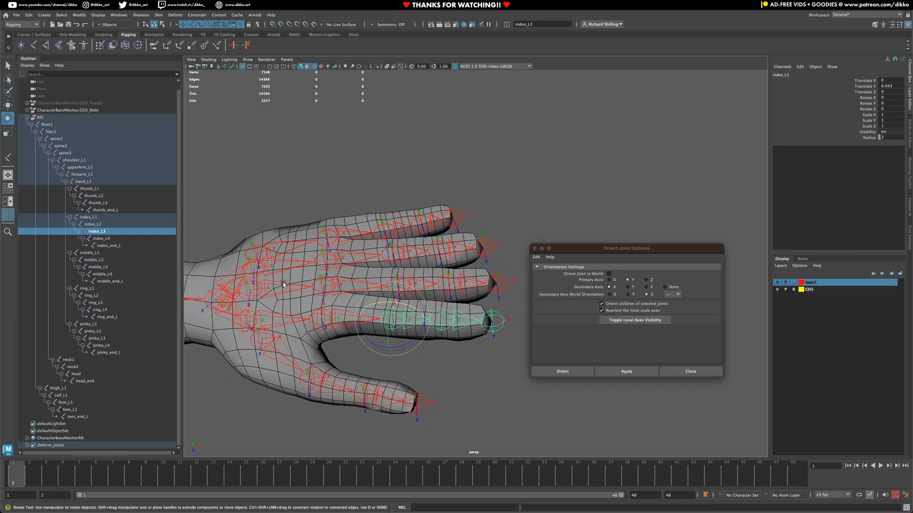
pyautogui.click(283, 284)
pyautogui.click(626, 372)
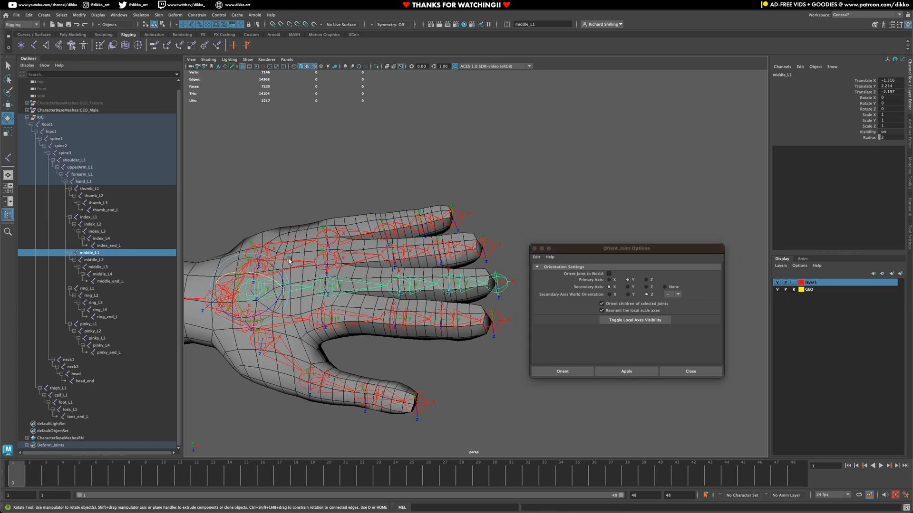
pyautogui.click(626, 371)
# Step: Reorient the pinky chain from pinky_L1, then select pinky_L2 through pinky_end_L
pyautogui.click(307, 245)
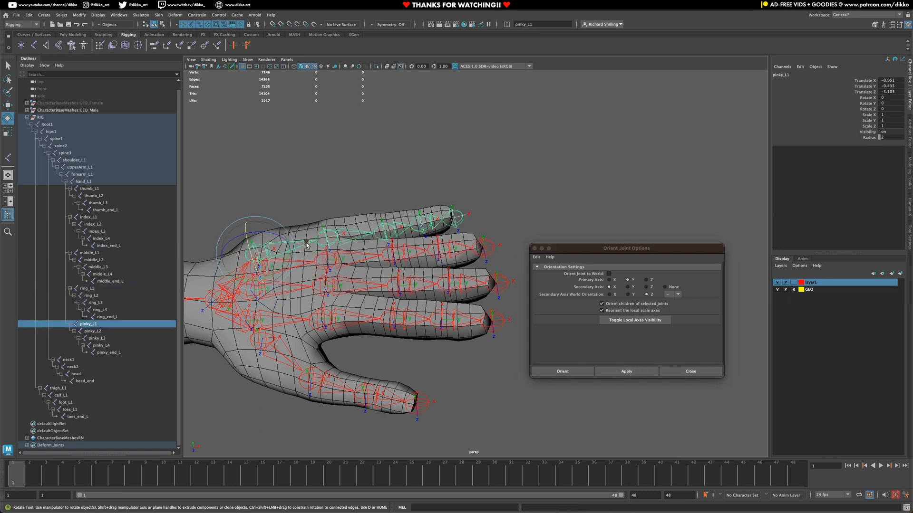
pyautogui.click(625, 370)
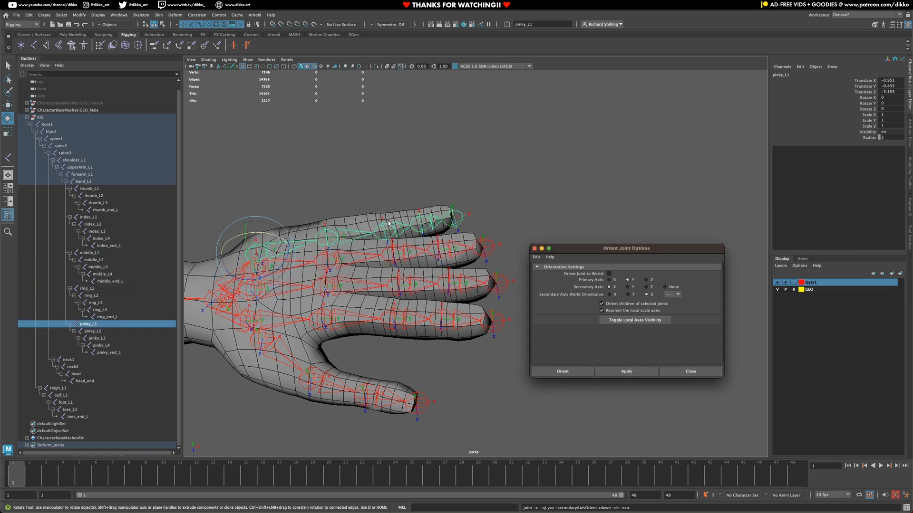
pyautogui.click(353, 232)
pyautogui.keyDown('alt'); pyautogui.moveTo(353, 232); pyautogui.dragTo(440, 264); pyautogui.keyUp('alt')
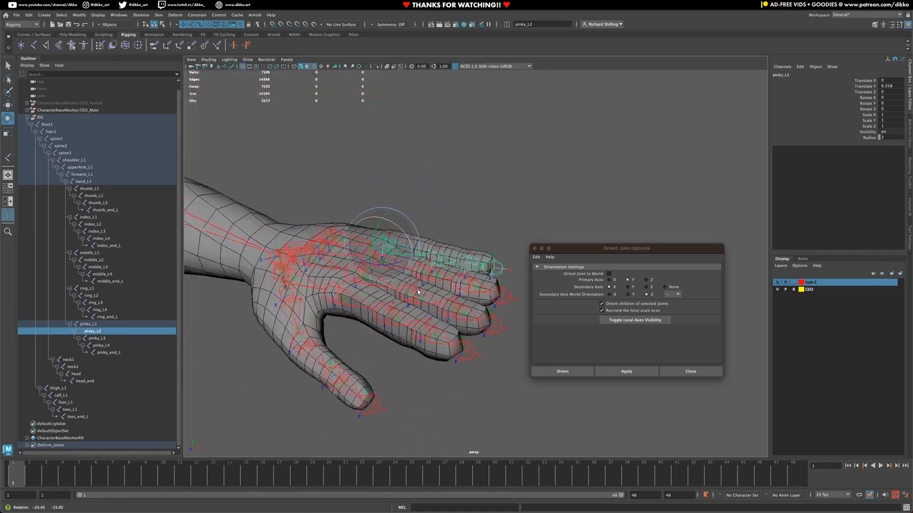
pyautogui.keyDown('shift'); pyautogui.click(437, 255); pyautogui.keyUp('shift')
pyautogui.scroll(5, 476, 248)
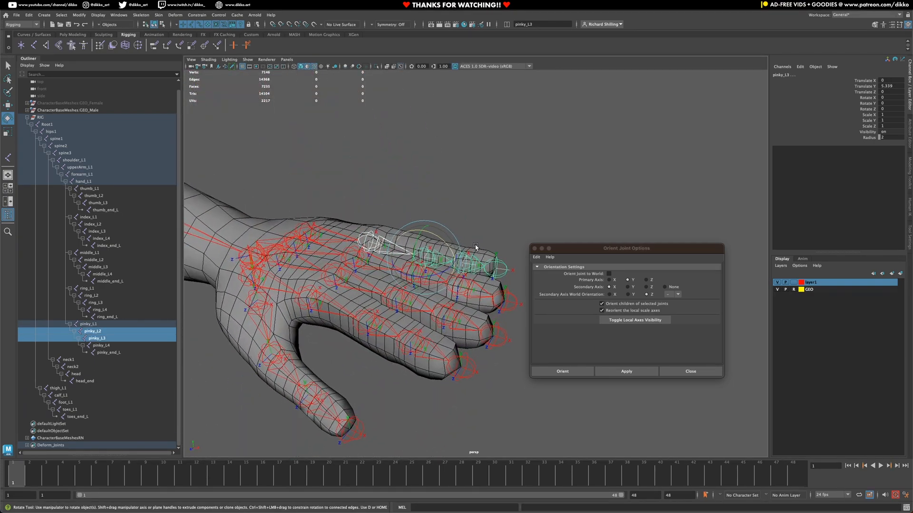
pyautogui.scroll(1, 475, 248)
pyautogui.keyDown('shift'); pyautogui.click(462, 253); pyautogui.keyUp('shift')
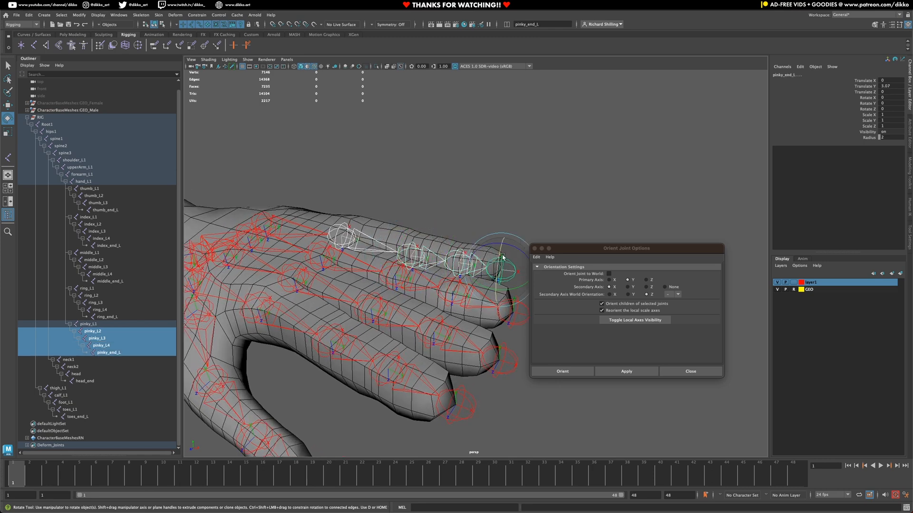
pyautogui.keyDown('shift'); pyautogui.click(507, 262); pyautogui.keyUp('shift')
# Step: Test-curl the selected pinky joints about 59° on Rotate X, undoing each curl
pyautogui.moveTo(507, 249); pyautogui.dragTo(516, 247)
pyautogui.hotkey('ctrl', 'z')
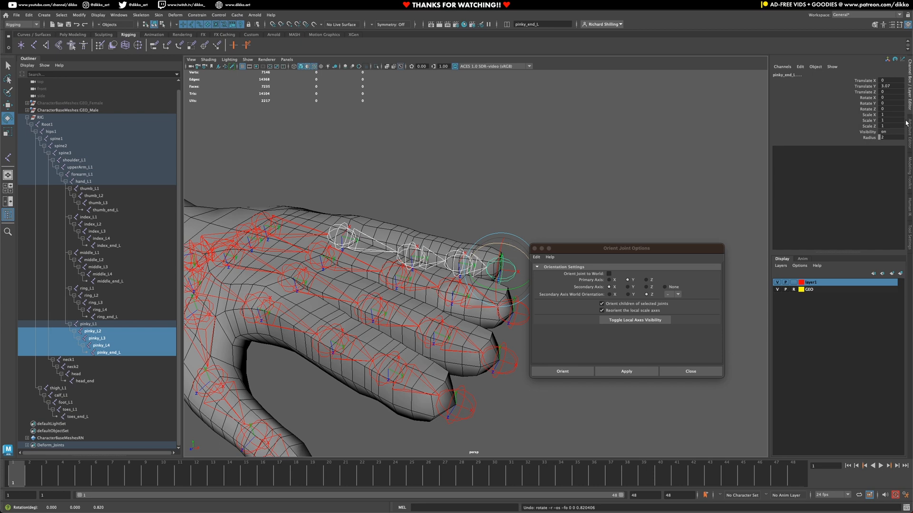
pyautogui.click(876, 97)
pyautogui.moveTo(468, 197); pyautogui.dragTo(407, 201, button='middle')
pyautogui.keyDown('alt'); pyautogui.moveTo(480, 359); pyautogui.dragTo(436, 340); pyautogui.keyUp('alt')
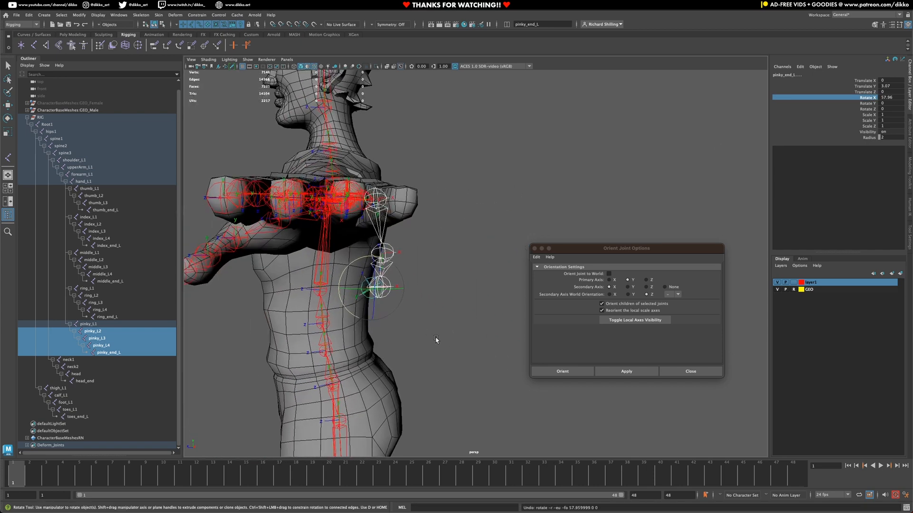
pyautogui.hotkey('ctrl', 'z')
pyautogui.moveTo(455, 352); pyautogui.dragTo(501, 332, button='middle')
pyautogui.hotkey('ctrl', 'z')
# Step: Curl the pinky once more from a top view, undo it, and deselect the joints
pyautogui.keyDown('alt'); pyautogui.moveTo(430, 322); pyautogui.dragTo(477, 308); pyautogui.keyUp('alt')
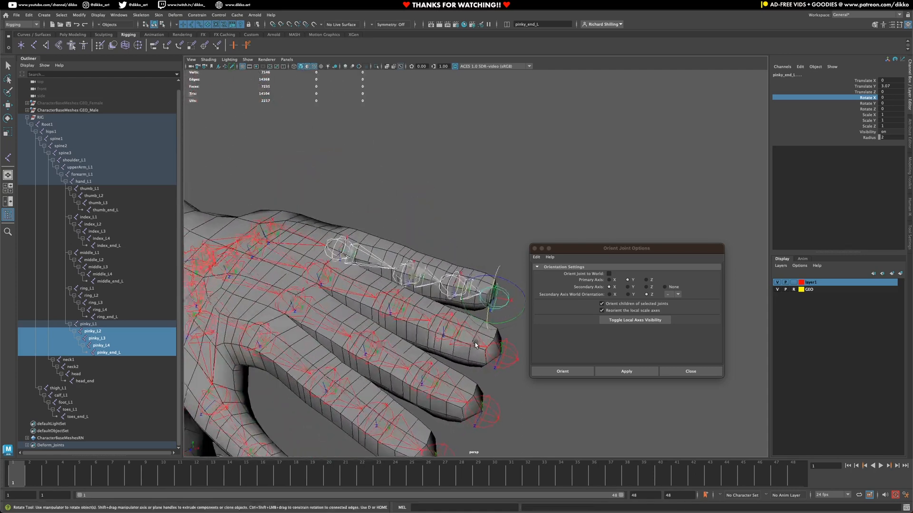
pyautogui.moveTo(448, 234); pyautogui.dragTo(404, 288, button='middle')
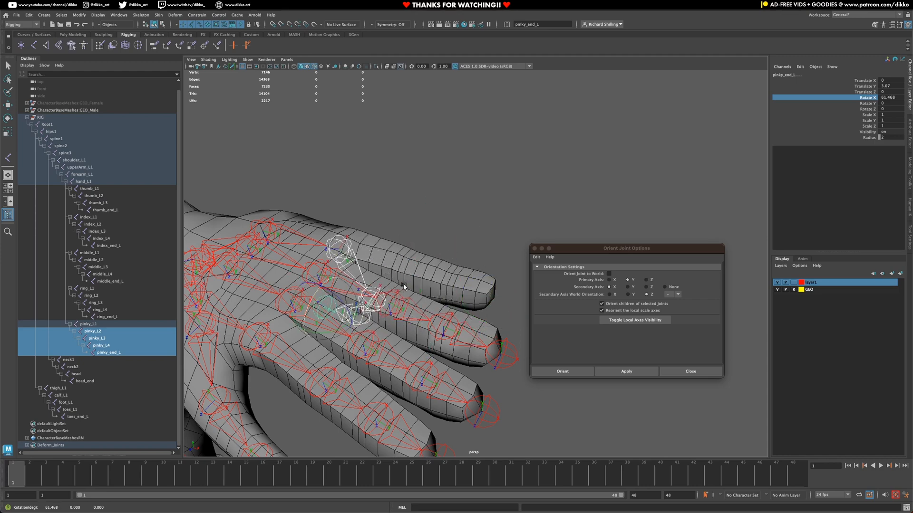
pyautogui.hotkey('ctrl', 'z')
pyautogui.keyDown('alt'); pyautogui.moveTo(408, 304); pyautogui.dragTo(309, 261); pyautogui.keyUp('alt')
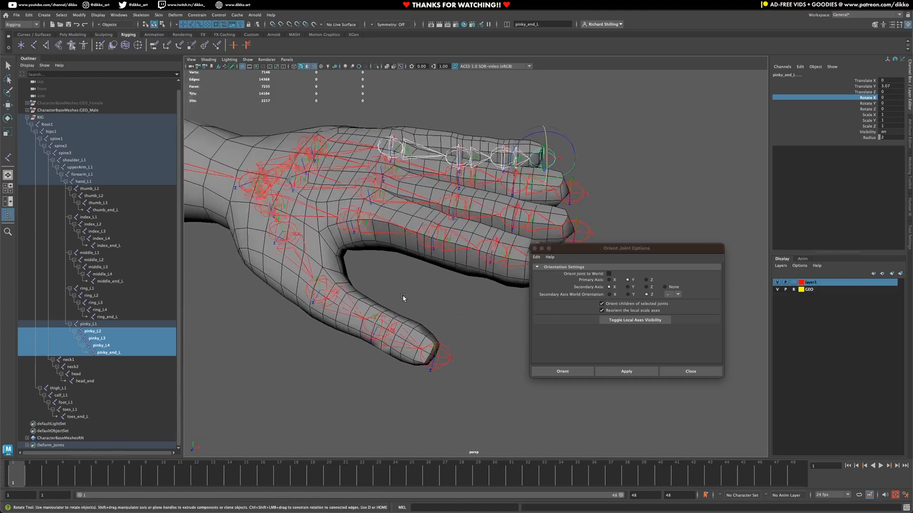
pyautogui.click(294, 253)
# Step: Reorient the selected thumb_L1 through thumb_end_L joints and orbit around the hand to check them
pyautogui.click(351, 311)
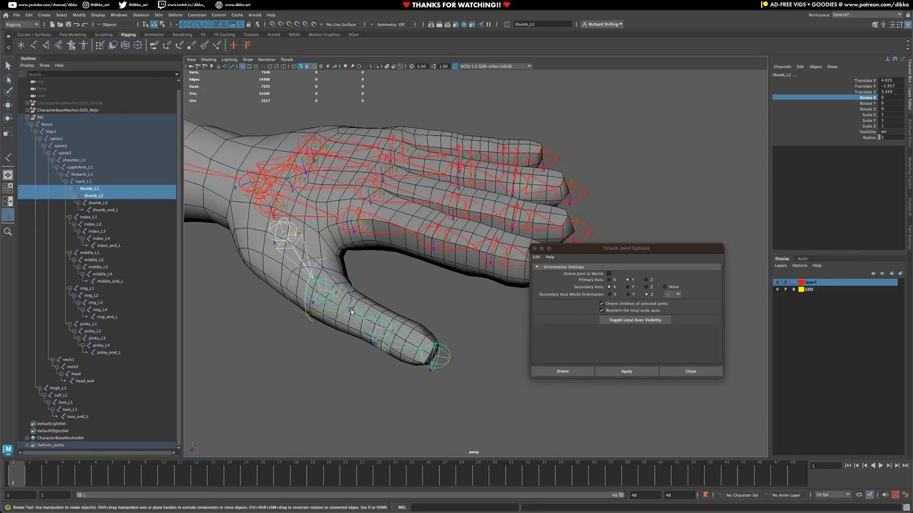
pyautogui.keyDown('shift'); pyautogui.click(402, 339); pyautogui.keyUp('shift')
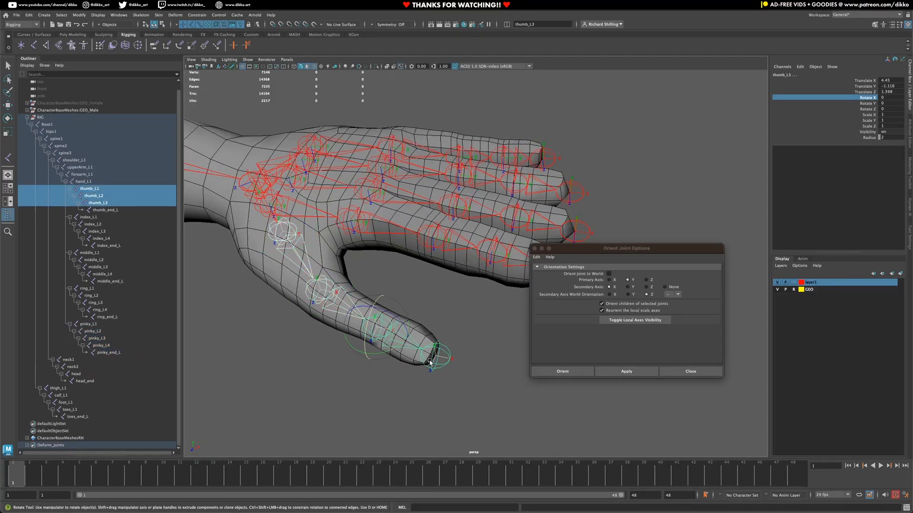
pyautogui.keyDown('shift'); pyautogui.click(431, 363); pyautogui.keyUp('shift')
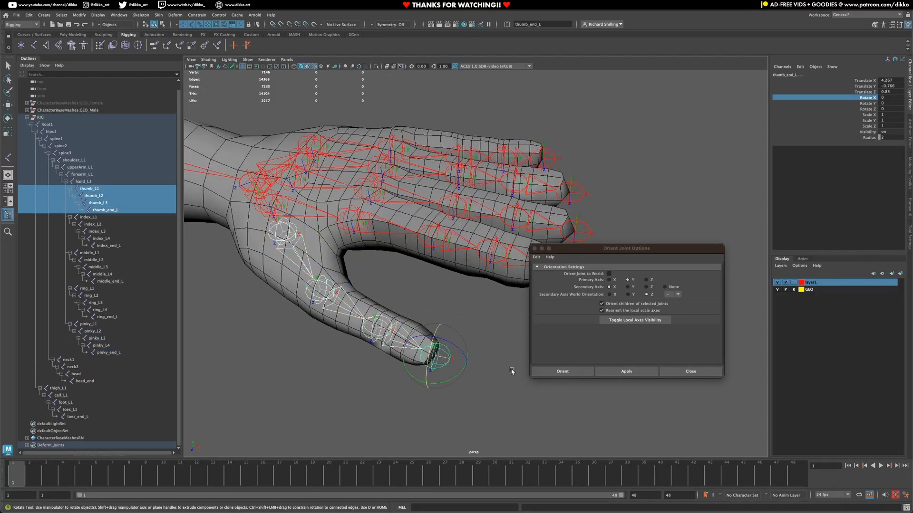
pyautogui.click(575, 372)
pyautogui.keyDown('alt'); pyautogui.moveTo(499, 381); pyautogui.dragTo(283, 318); pyautogui.keyUp('alt')
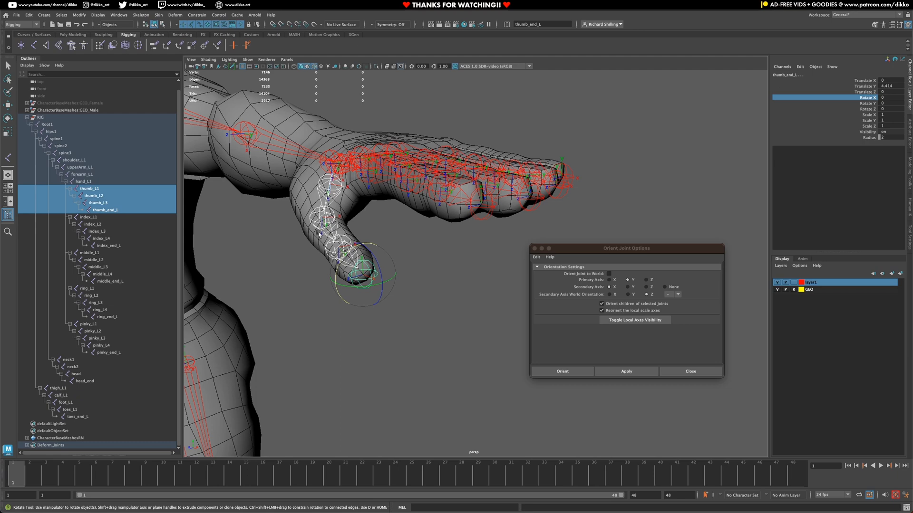
pyautogui.keyDown('alt'); pyautogui.moveTo(320, 272); pyautogui.dragTo(473, 479); pyautogui.keyUp('alt')
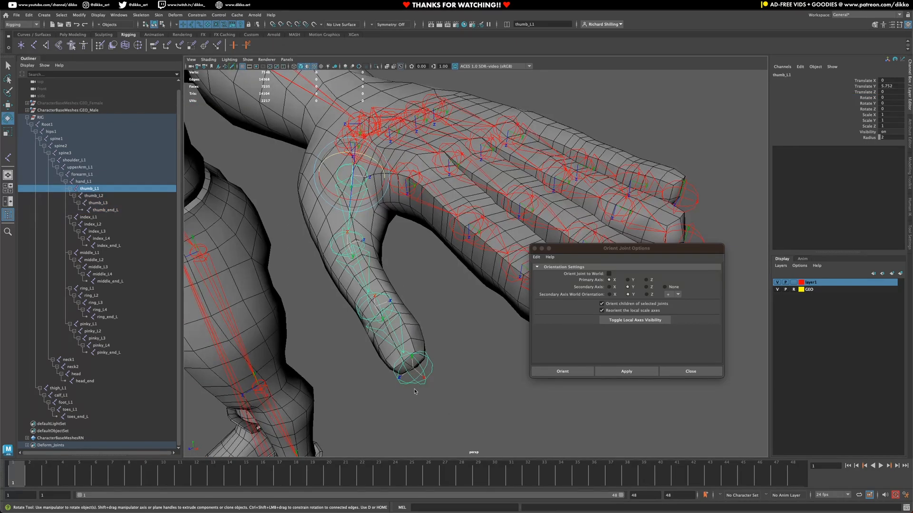
pyautogui.keyDown('alt'); pyautogui.moveTo(346, 313); pyautogui.dragTo(346, 293); pyautogui.keyUp('alt')
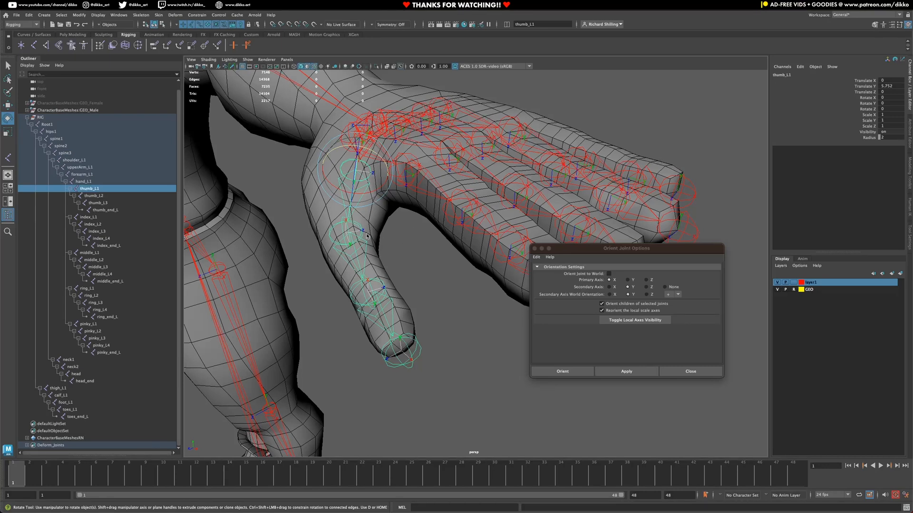
# Step: Flip the secondary axis world orientation to negative and reapply it to the thumb joints
pyautogui.click(628, 282)
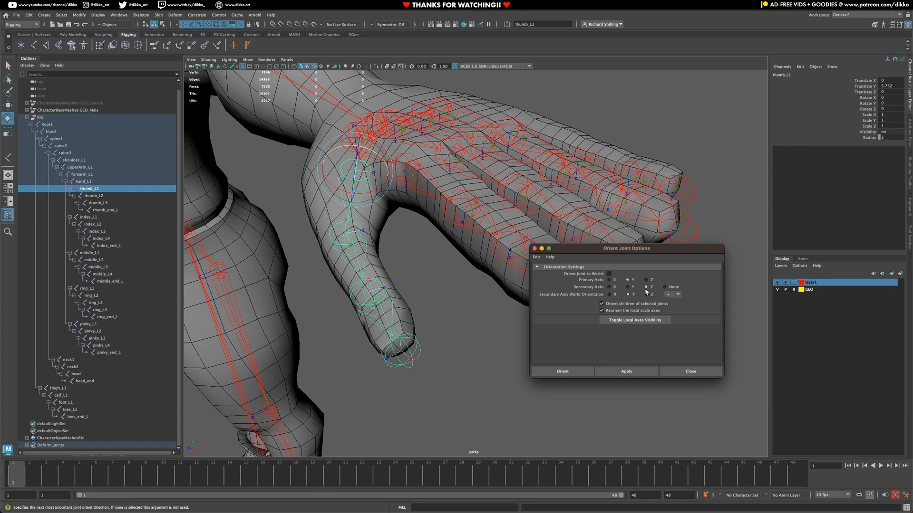
pyautogui.keyDown('alt'); pyautogui.moveTo(397, 273); pyautogui.dragTo(381, 264); pyautogui.keyUp('alt')
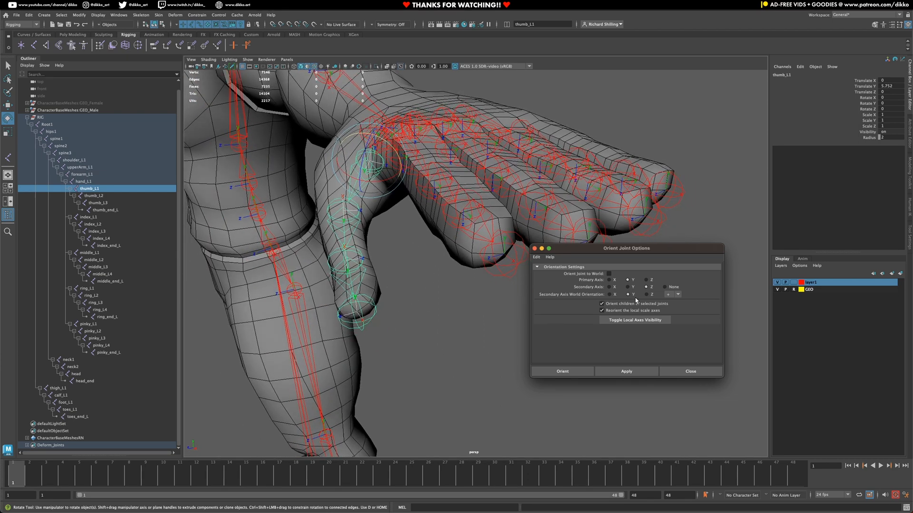
pyautogui.click(674, 295)
pyautogui.click(670, 304)
pyautogui.click(636, 373)
# Step: Test-bend thumb_L2 and thumb_L1, undoing each rotation
pyautogui.keyDown('alt'); pyautogui.moveTo(418, 243); pyautogui.dragTo(364, 228); pyautogui.keyUp('alt')
pyautogui.click(355, 218)
pyautogui.hotkey('ctrl', 'z')
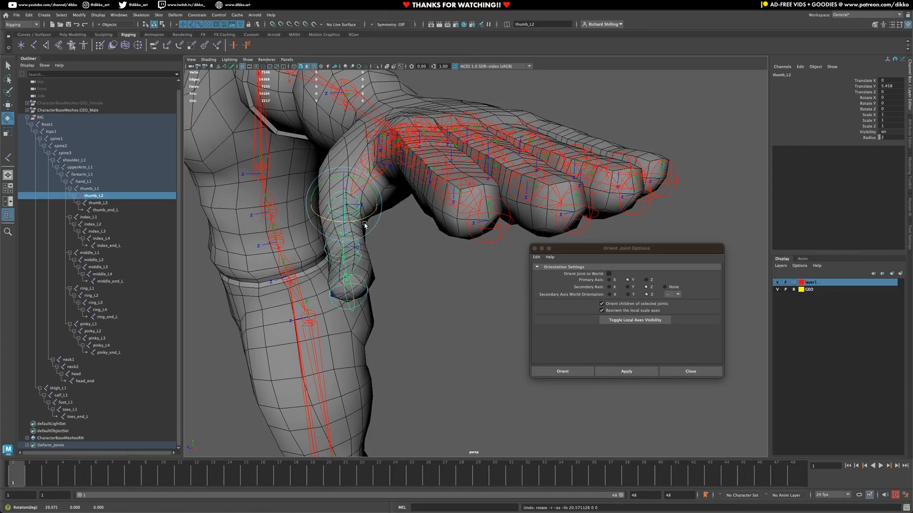
pyautogui.click(407, 247)
pyautogui.click(361, 189)
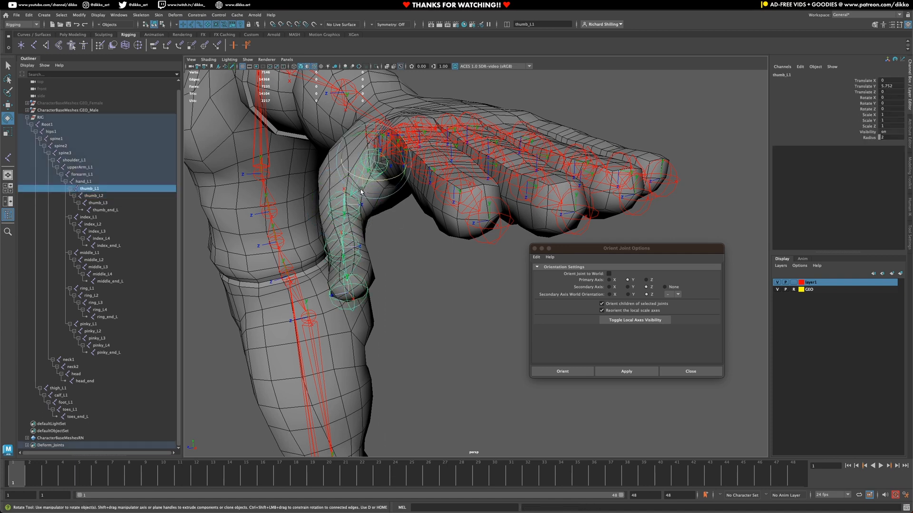
pyautogui.moveTo(389, 177); pyautogui.dragTo(376, 187)
pyautogui.hotkey('ctrl', 'z')
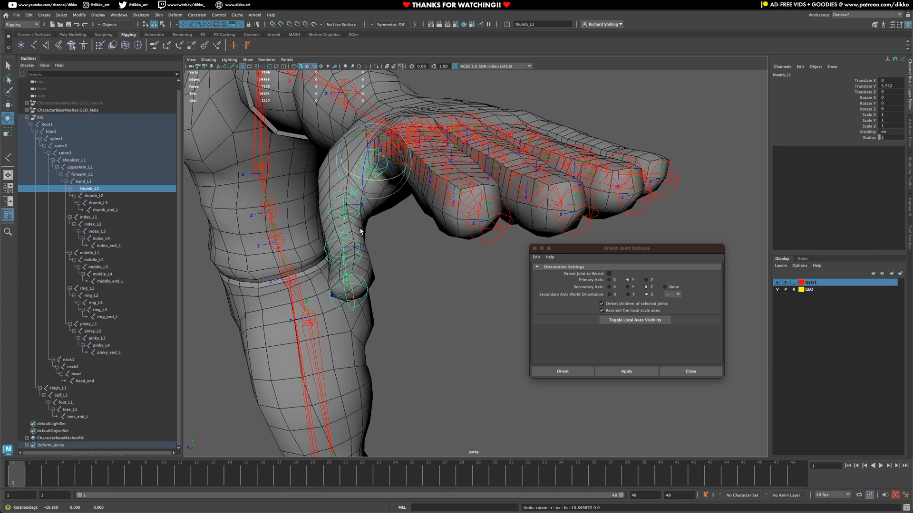
# Step: Test-bend thumb_L3, undo it, and select the thumb tip joint
pyautogui.moveTo(361, 231)
pyautogui.keyDown('alt'); pyautogui.mouseDown()
pyautogui.moveTo(351, 232)
pyautogui.moveTo(350, 248)
pyautogui.moveTo(352, 233)
pyautogui.mouseUp(); pyautogui.keyUp('alt')
pyautogui.click(351, 231)
pyautogui.hotkey('ctrl', 'z')
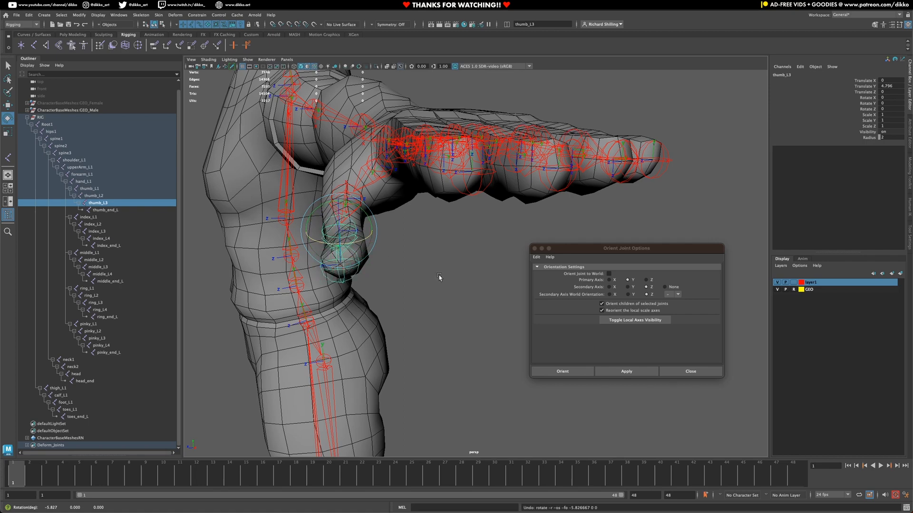
pyautogui.keyDown('alt'); pyautogui.moveTo(439, 278); pyautogui.dragTo(456, 283); pyautogui.keyUp('alt')
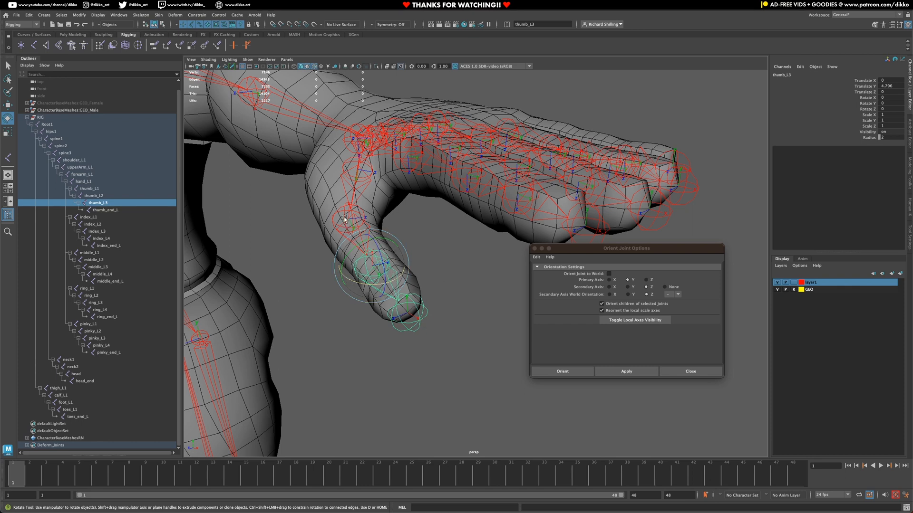
pyautogui.click(411, 318)
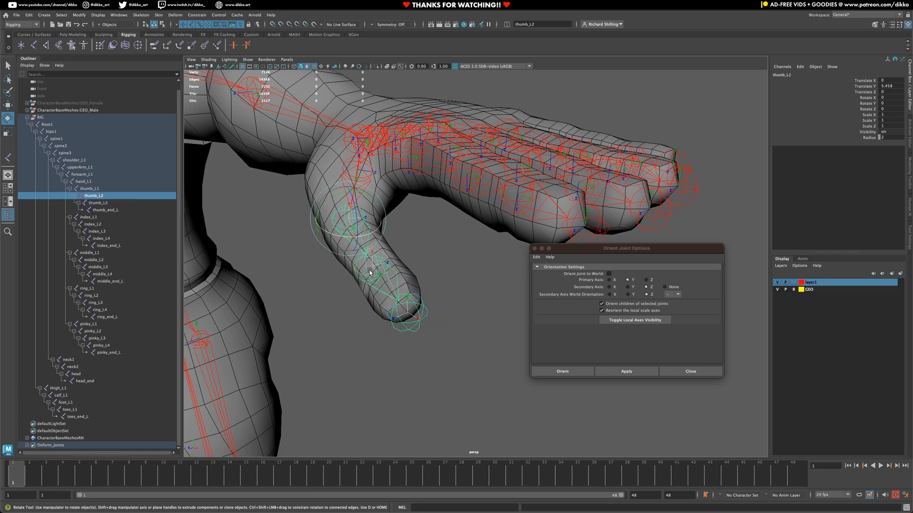
# Step: Select thumb_end_L and orient it to world with Orient Joint to World enabled
pyautogui.keyDown('alt'); pyautogui.moveTo(369, 271); pyautogui.dragTo(429, 348); pyautogui.keyUp('alt')
pyautogui.click(429, 350)
pyautogui.click(471, 338)
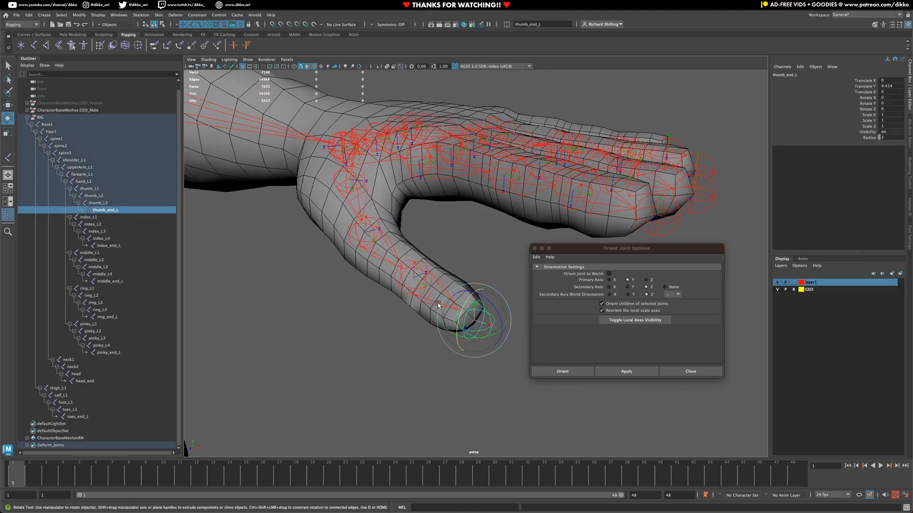
pyautogui.click(396, 252)
pyautogui.click(492, 331)
pyautogui.keyDown('alt'); pyautogui.moveTo(493, 332); pyautogui.dragTo(445, 330); pyautogui.keyUp('alt')
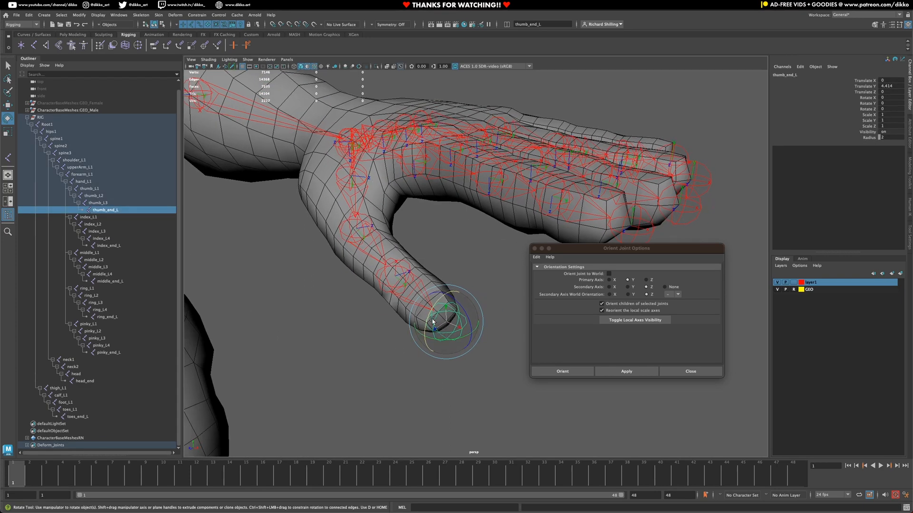
pyautogui.click(608, 275)
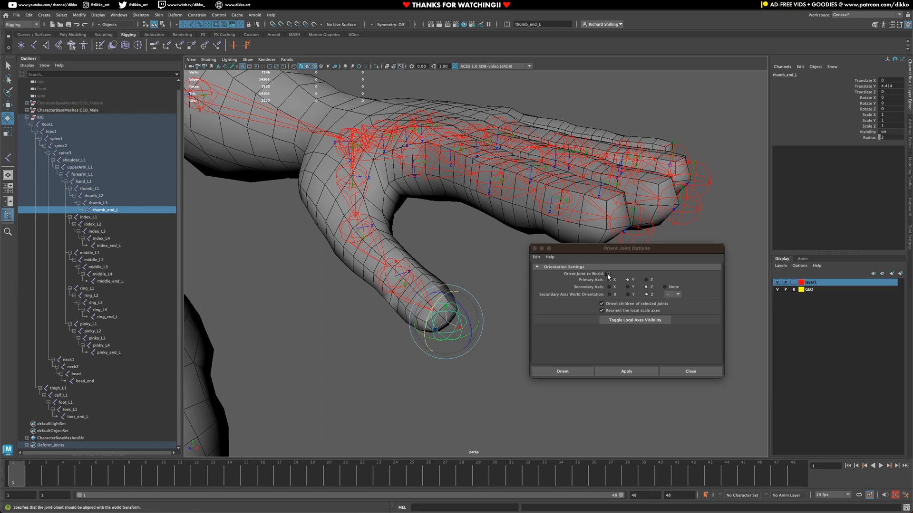
pyautogui.click(626, 372)
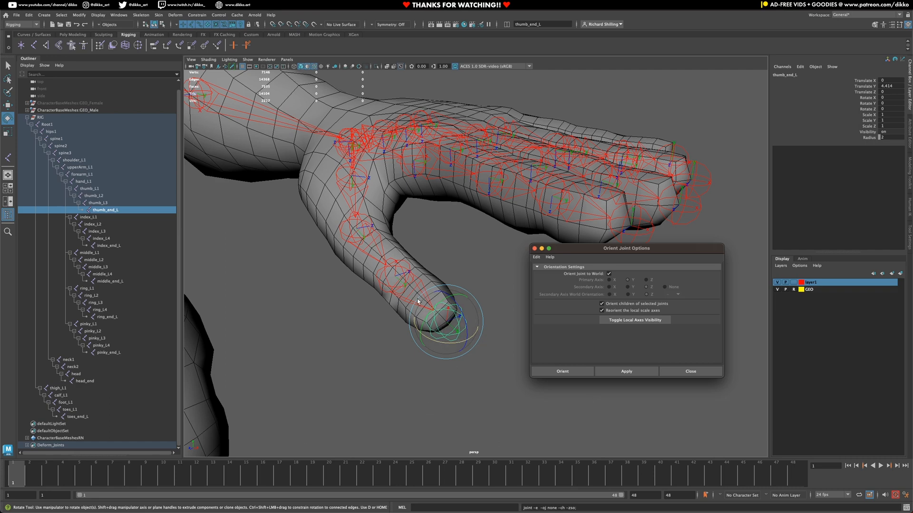
pyautogui.scroll(-10, 418, 334)
pyautogui.keyDown('alt'); pyautogui.moveTo(382, 346); pyautogui.dragTo(446, 219, button='middle'); pyautogui.keyUp('alt')
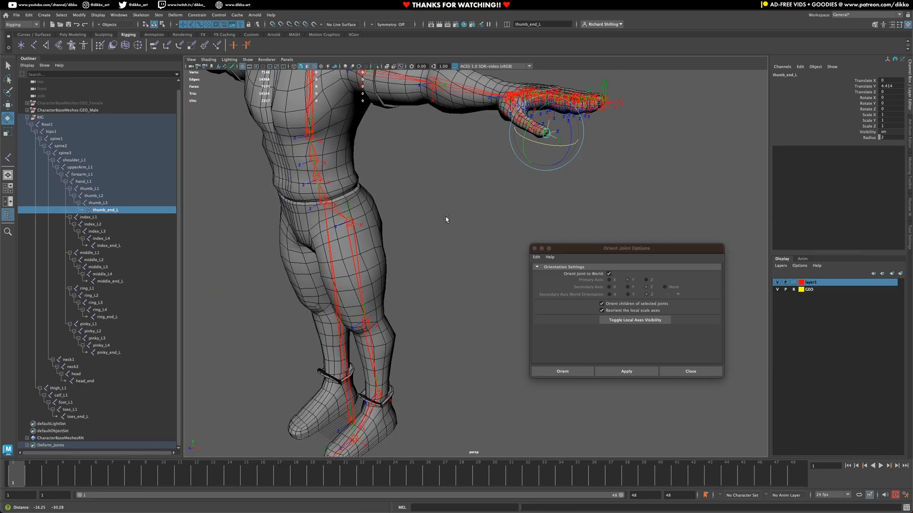
pyautogui.keyDown('alt'); pyautogui.moveTo(445, 218); pyautogui.dragTo(445, 346); pyautogui.keyUp('alt')
pyautogui.keyDown('alt'); pyautogui.moveTo(445, 346); pyautogui.dragTo(388, 212, button='middle'); pyautogui.keyUp('alt')
pyautogui.click(387, 212)
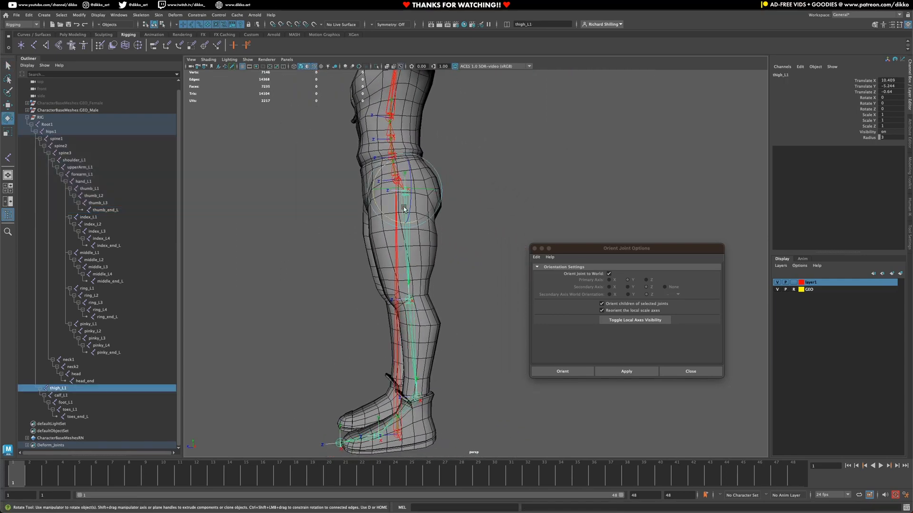
pyautogui.click(383, 214)
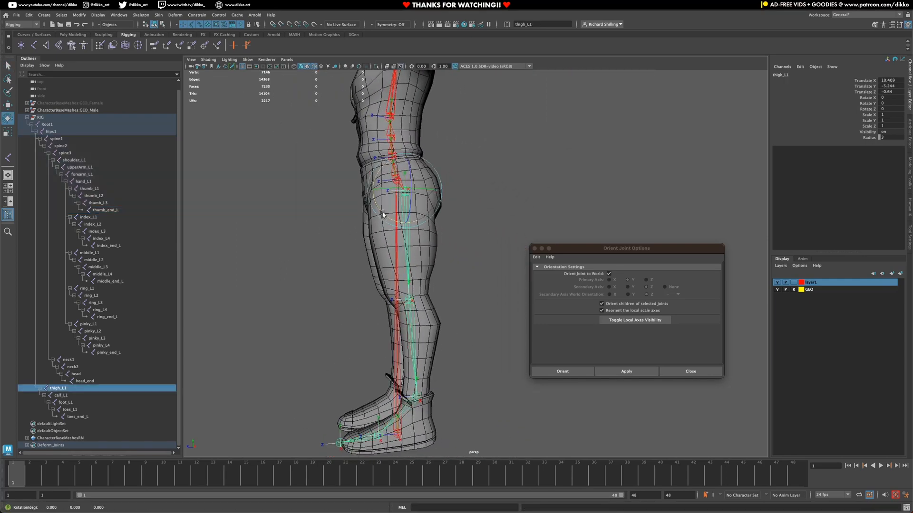
pyautogui.moveTo(384, 214); pyautogui.dragTo(407, 214)
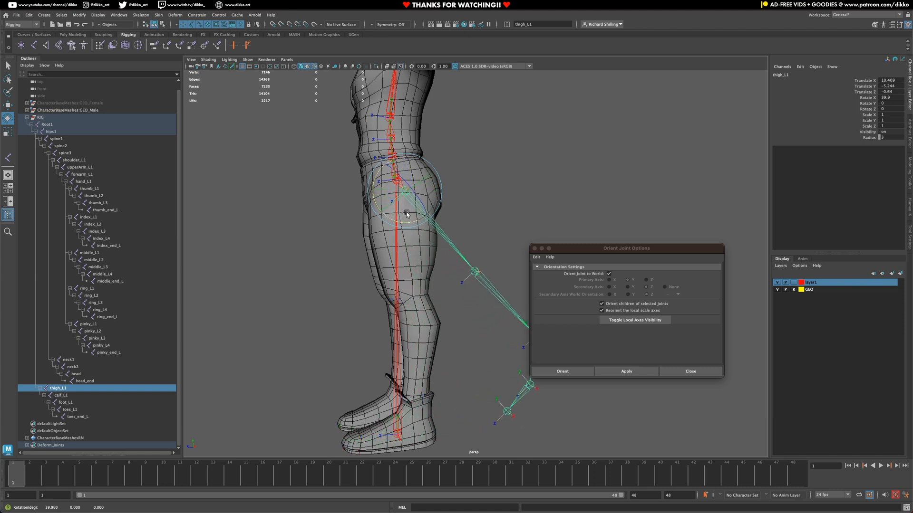
pyautogui.hotkey('ctrl', 'z')
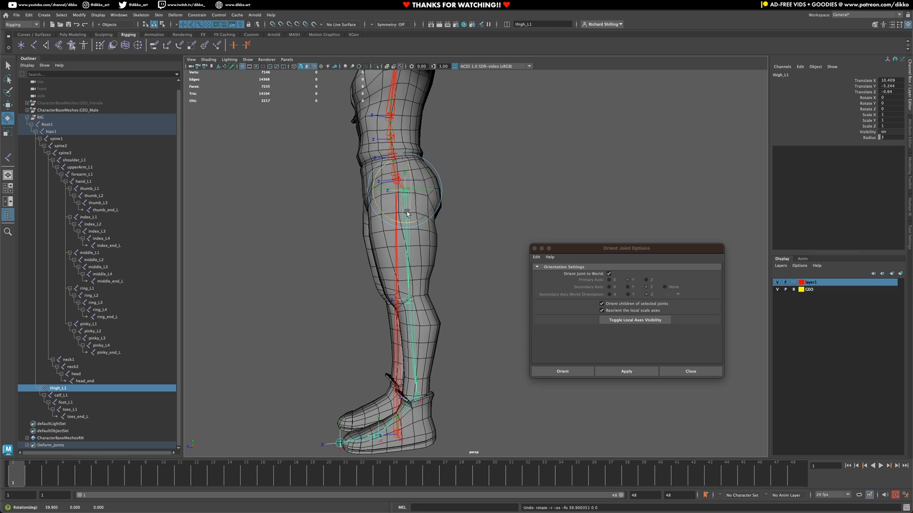
pyautogui.keyDown('alt'); pyautogui.moveTo(344, 222); pyautogui.dragTo(362, 218); pyautogui.keyUp('alt')
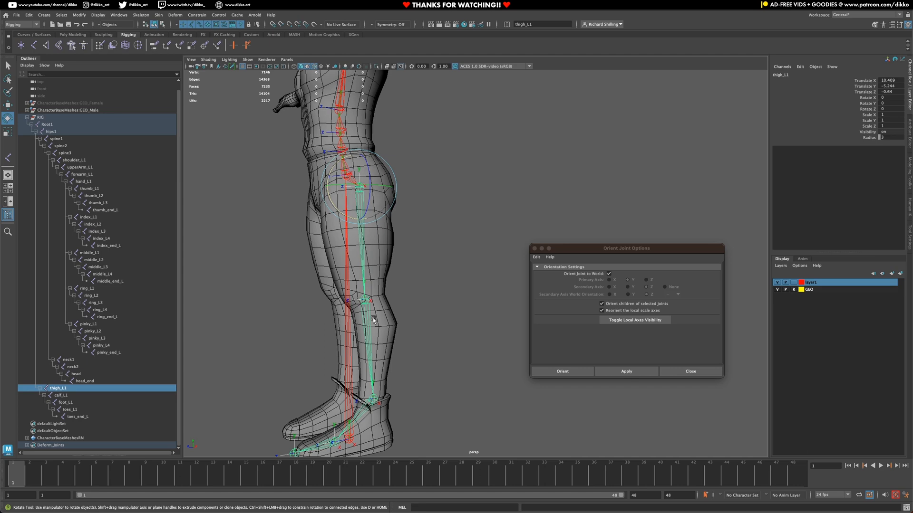
pyautogui.keyDown('alt'); pyautogui.moveTo(340, 199); pyautogui.dragTo(383, 260); pyautogui.keyUp('alt')
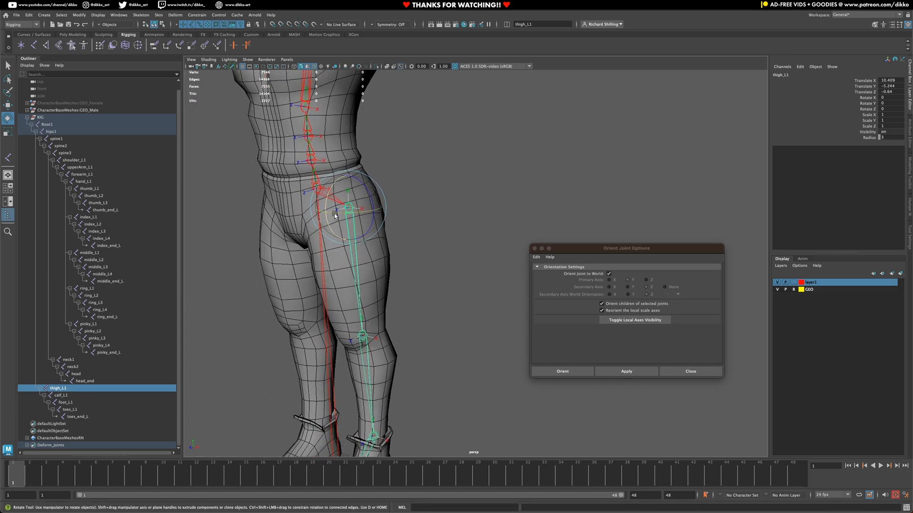
pyautogui.moveTo(335, 215); pyautogui.dragTo(399, 240)
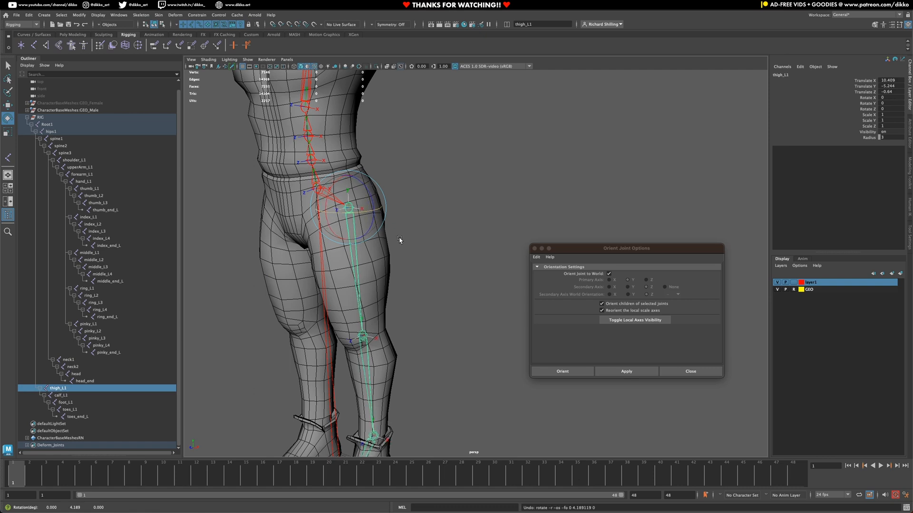
pyautogui.keyDown('alt'); pyautogui.moveTo(422, 337); pyautogui.dragTo(404, 171); pyautogui.keyUp('alt')
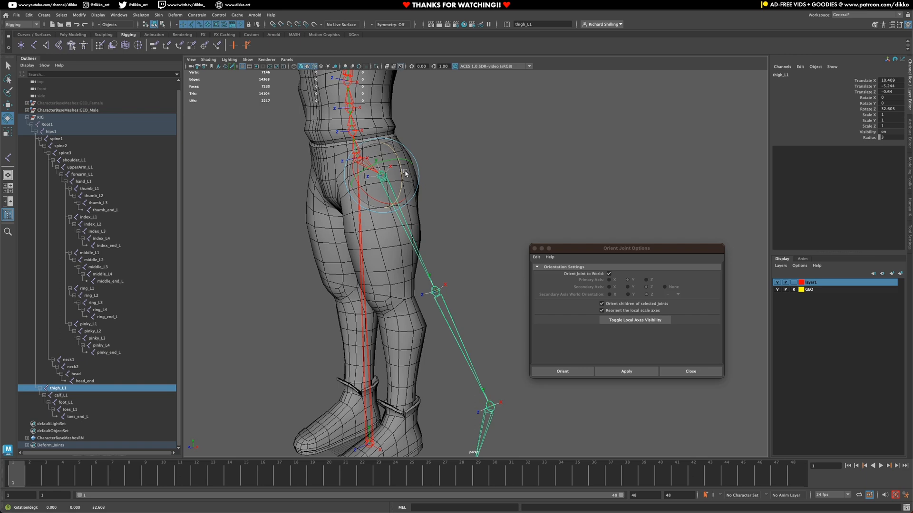
pyautogui.press('super+z')
pyautogui.keyDown('alt'); pyautogui.moveTo(398, 343); pyautogui.dragTo(413, 298); pyautogui.keyUp('alt')
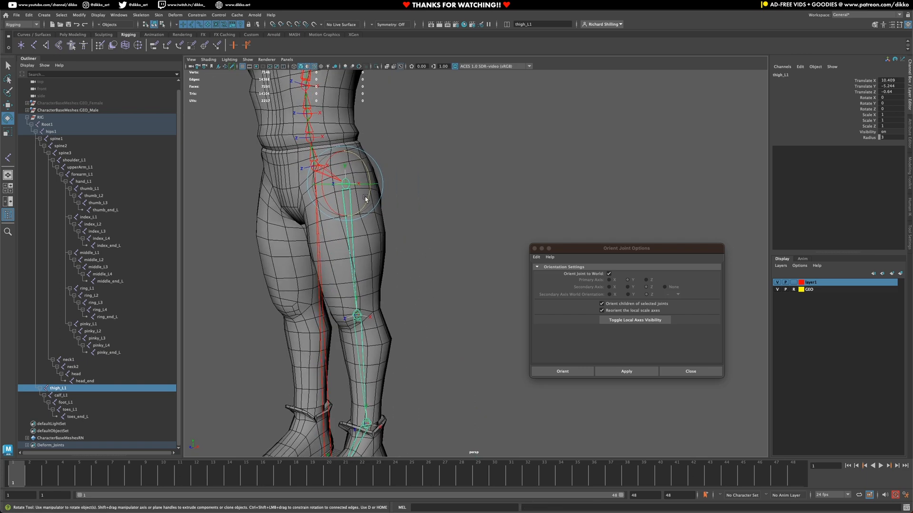
pyautogui.moveTo(365, 199); pyautogui.dragTo(364, 214)
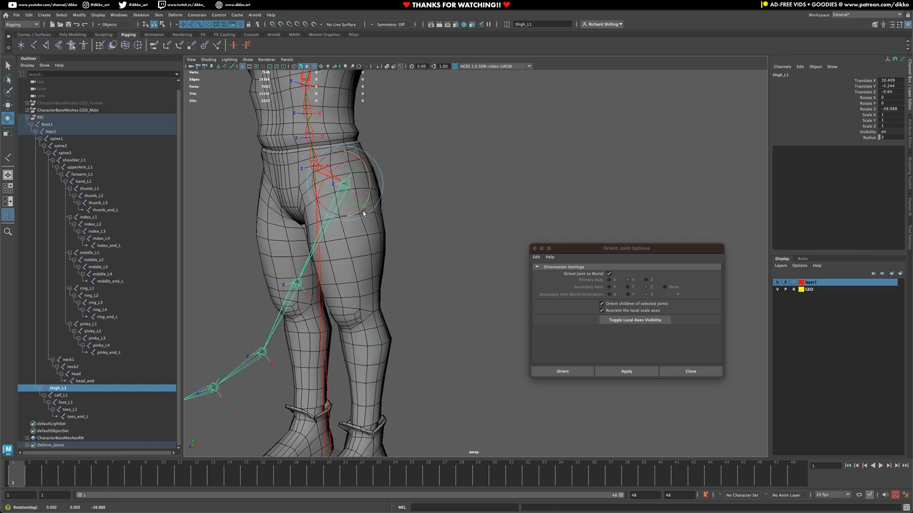
pyautogui.press('super+z')
pyautogui.keyDown('alt'); pyautogui.moveTo(368, 316); pyautogui.dragTo(343, 304); pyautogui.keyUp('alt')
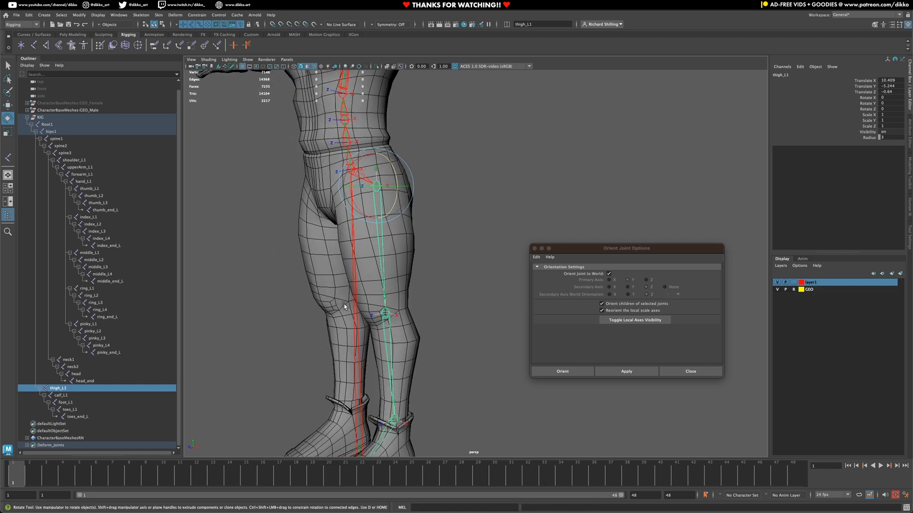
pyautogui.click(402, 263)
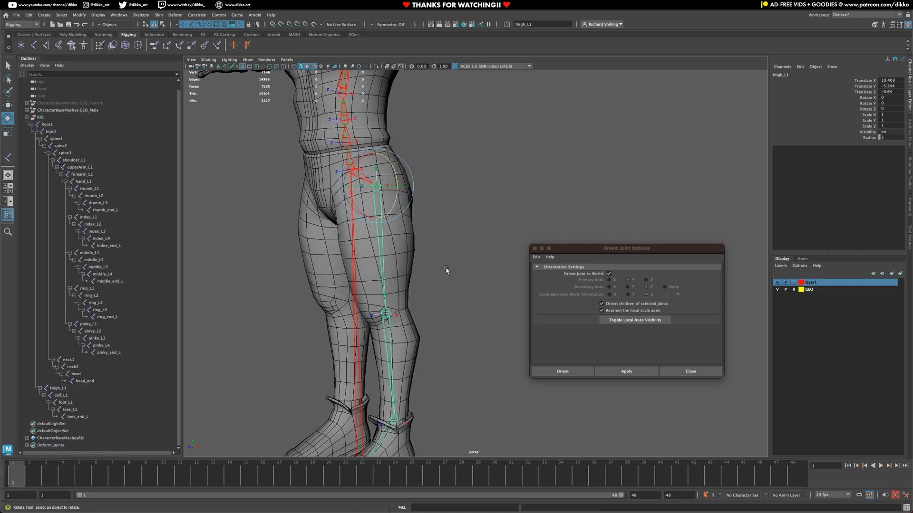
pyautogui.click(384, 251)
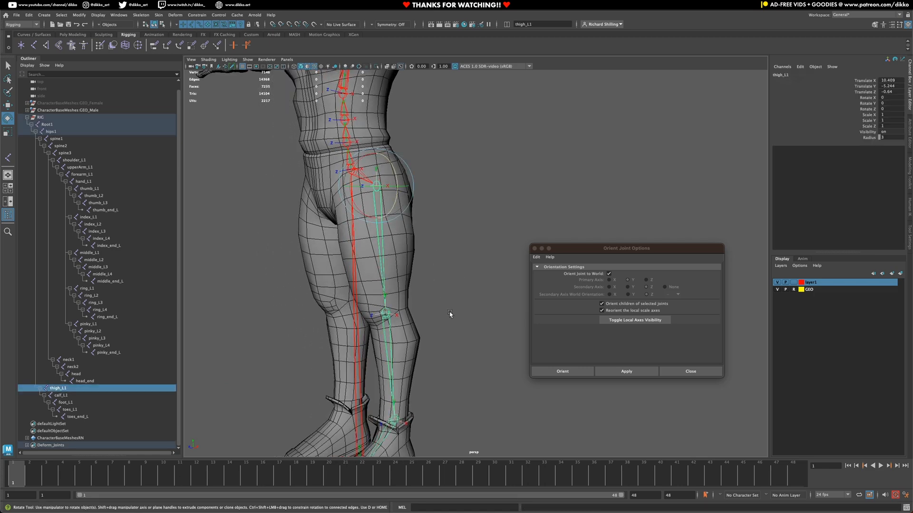
pyautogui.keyDown('alt'); pyautogui.moveTo(449, 314); pyautogui.dragTo(436, 263, button='middle'); pyautogui.keyUp('alt')
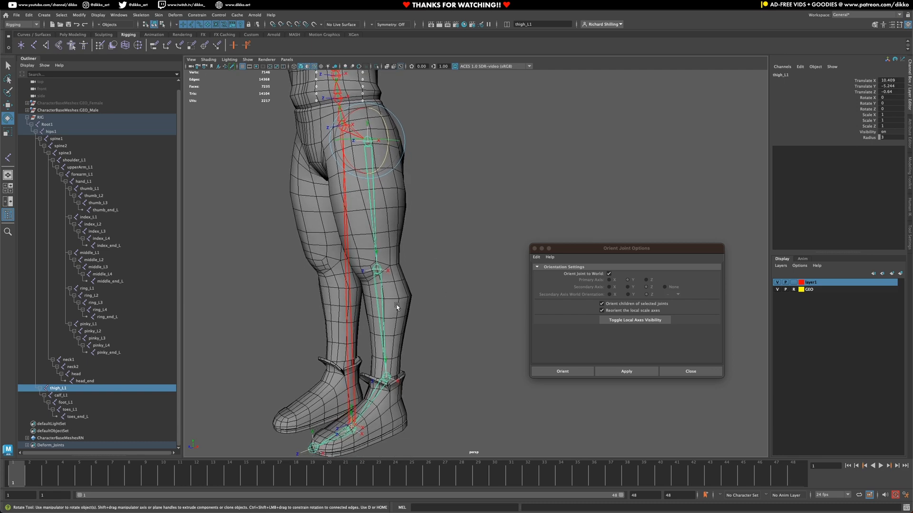
# Step: Turn off world orientation and reorient the thigh_L1 leg chain with X secondary, +X world axis
pyautogui.click(609, 274)
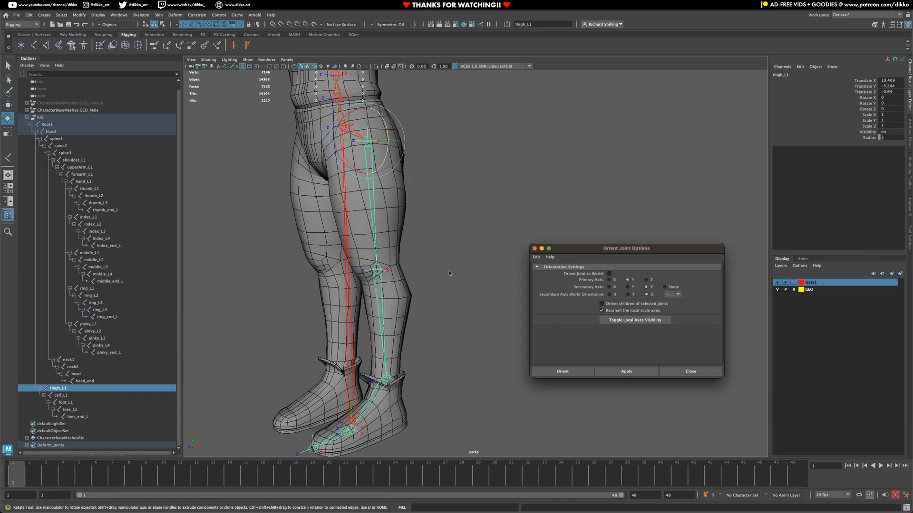
pyautogui.keyDown('alt'); pyautogui.moveTo(394, 161); pyautogui.dragTo(392, 211, button='middle'); pyautogui.keyUp('alt')
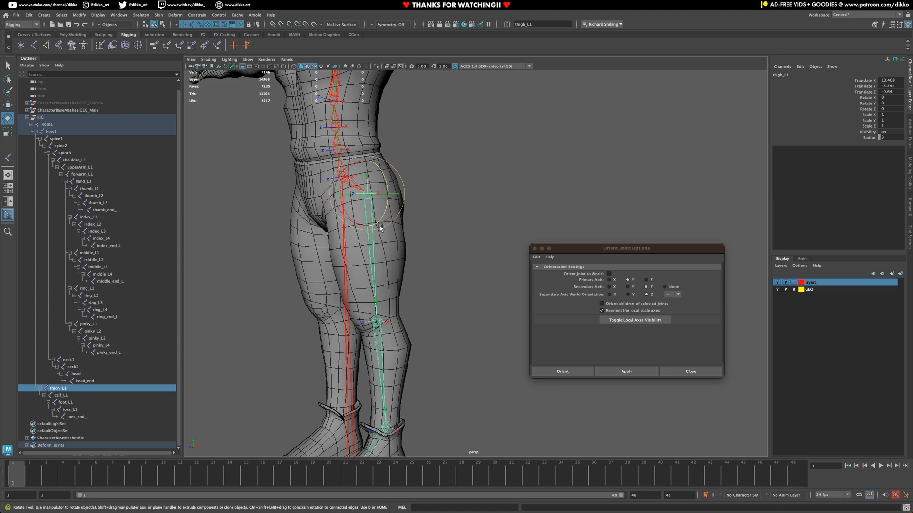
pyautogui.click(610, 287)
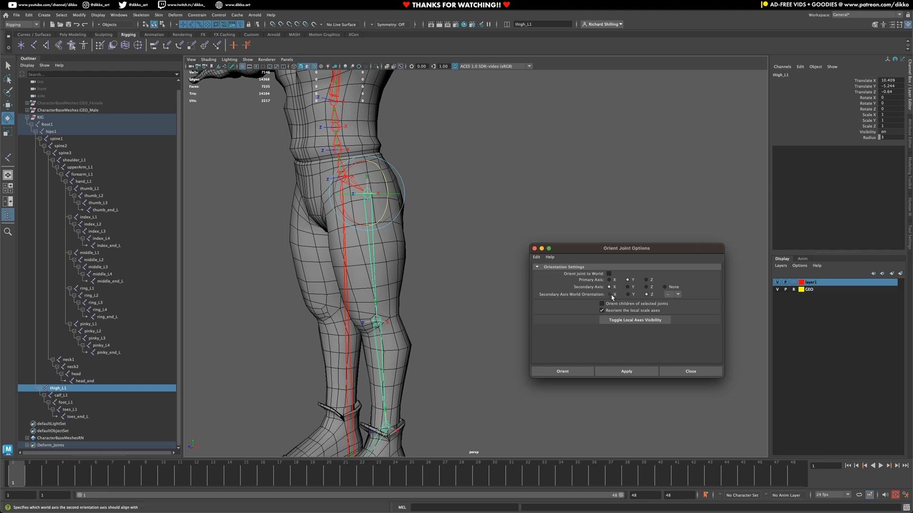
pyautogui.click(610, 296)
pyautogui.keyDown('alt'); pyautogui.moveTo(375, 269); pyautogui.dragTo(441, 298); pyautogui.keyUp('alt')
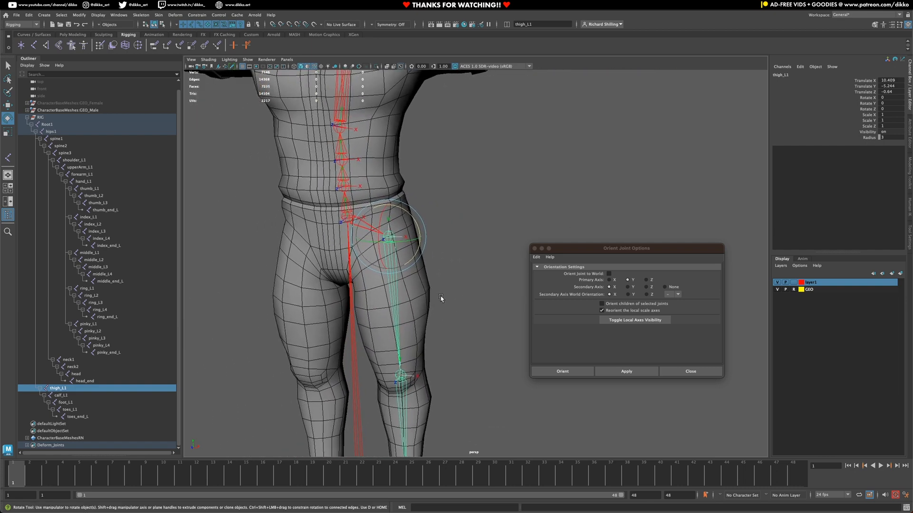
pyautogui.click(678, 297)
pyautogui.click(672, 303)
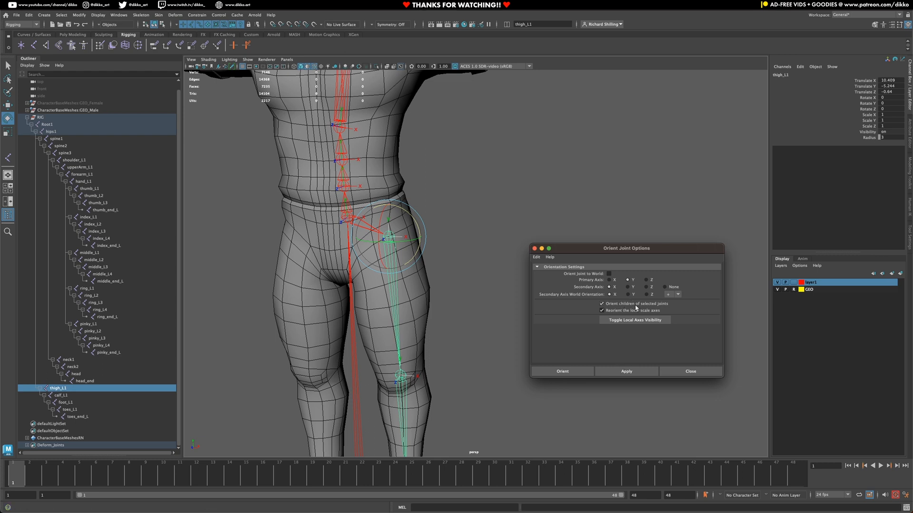
pyautogui.click(607, 369)
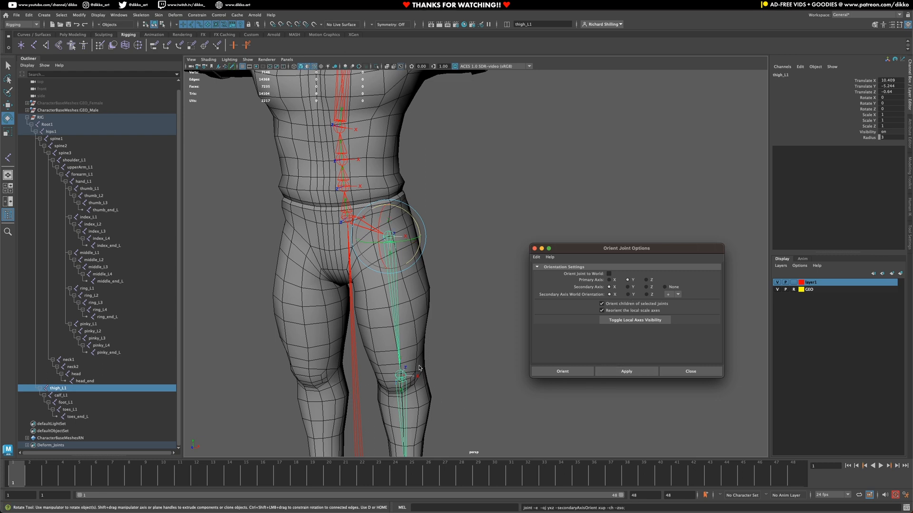
pyautogui.click(443, 269)
pyautogui.click(392, 272)
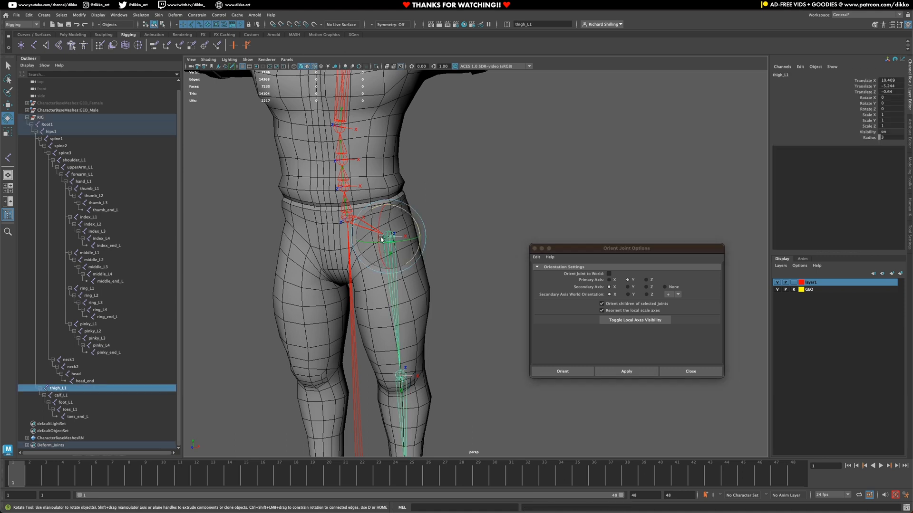
# Step: Test-rotate thigh_L1 on X and Z, undoing both rotations to return the leg straight
pyautogui.moveTo(378, 251); pyautogui.dragTo(407, 204)
pyautogui.hotkey('ctrl', 'z')
pyautogui.hotkey('ctrl', 'z')
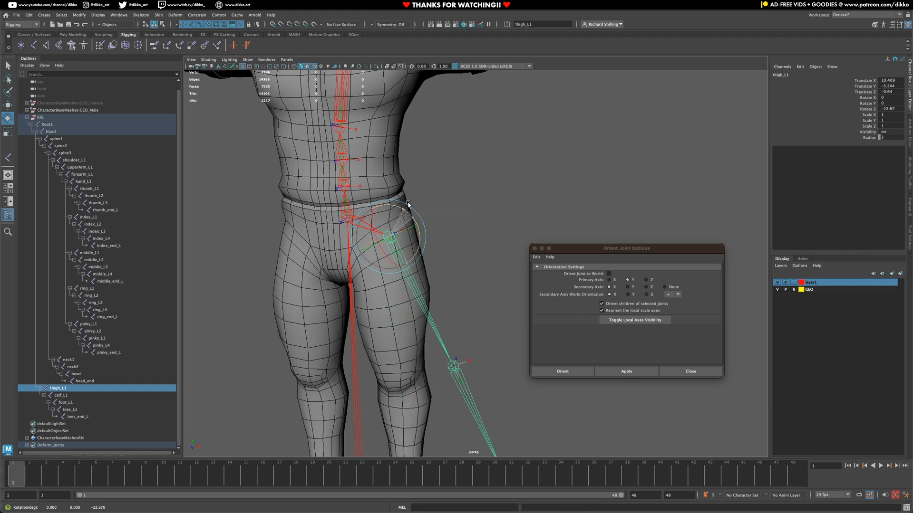
pyautogui.hotkey('ctrl', 'z')
pyautogui.keyDown('alt'); pyautogui.moveTo(443, 373); pyautogui.dragTo(441, 230, button='middle'); pyautogui.keyUp('alt')
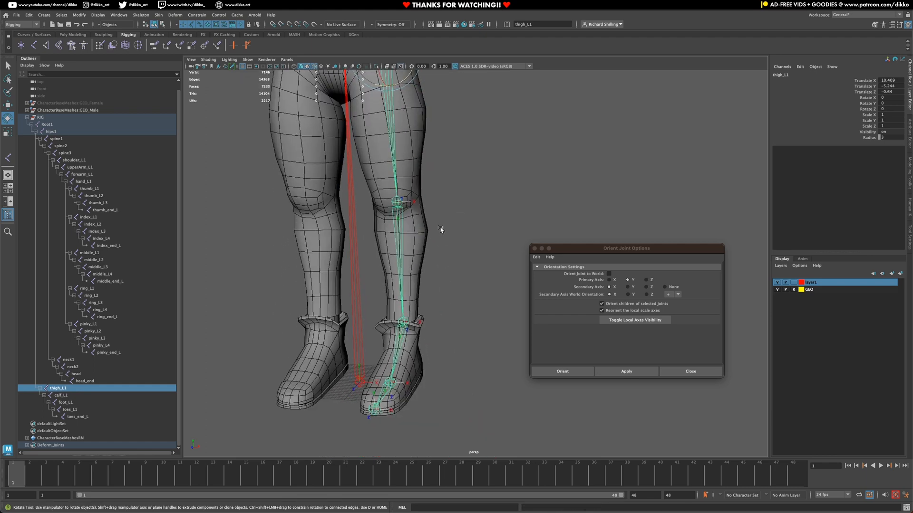
pyautogui.click(398, 234)
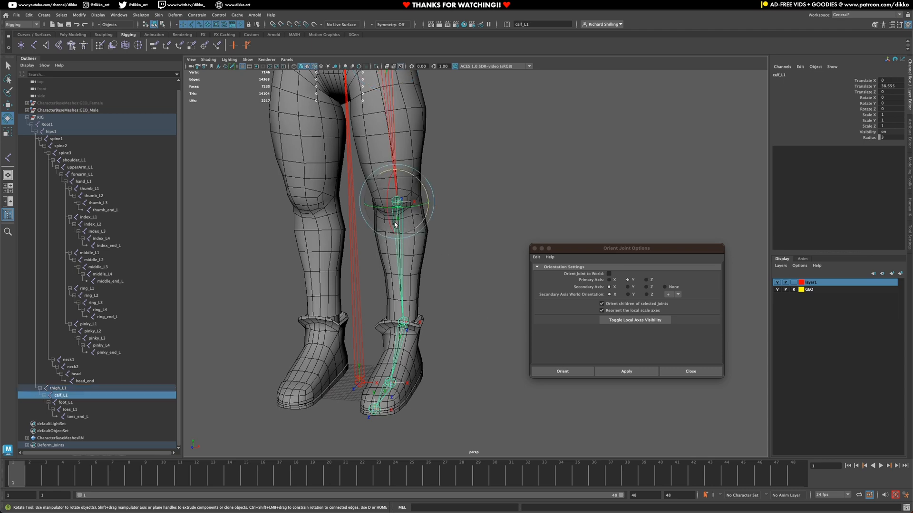
# Step: Bend calf_L1 at the knee to test it, then undo back to zero rotation
pyautogui.moveTo(390, 222); pyautogui.dragTo(394, 234)
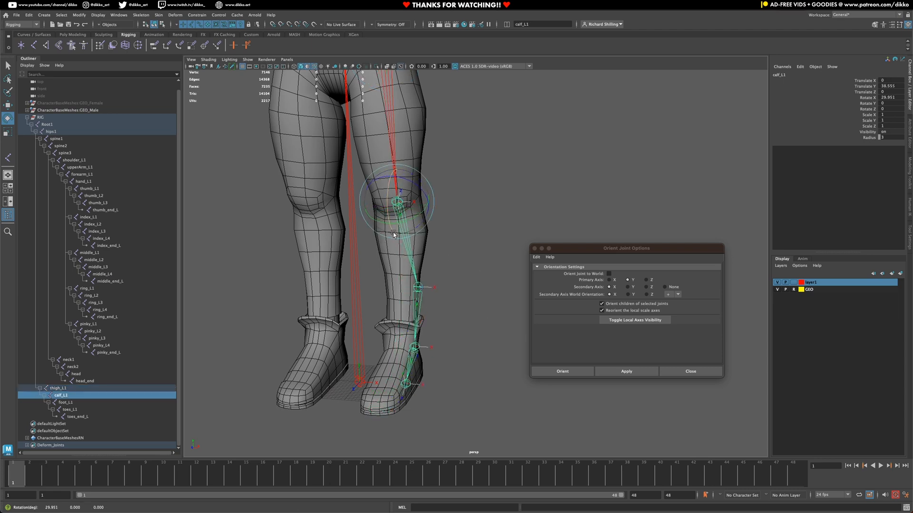
pyautogui.hotkey('ctrl', 'z')
pyautogui.keyDown('alt'); pyautogui.moveTo(431, 364); pyautogui.dragTo(388, 354); pyautogui.keyUp('alt')
pyautogui.keyDown('alt'); pyautogui.moveTo(440, 363); pyautogui.dragTo(369, 329, button='middle'); pyautogui.keyUp('alt')
# Step: Tilt foot_L1 down and curl toes_L1, undoing each test rotation
pyautogui.click(378, 319)
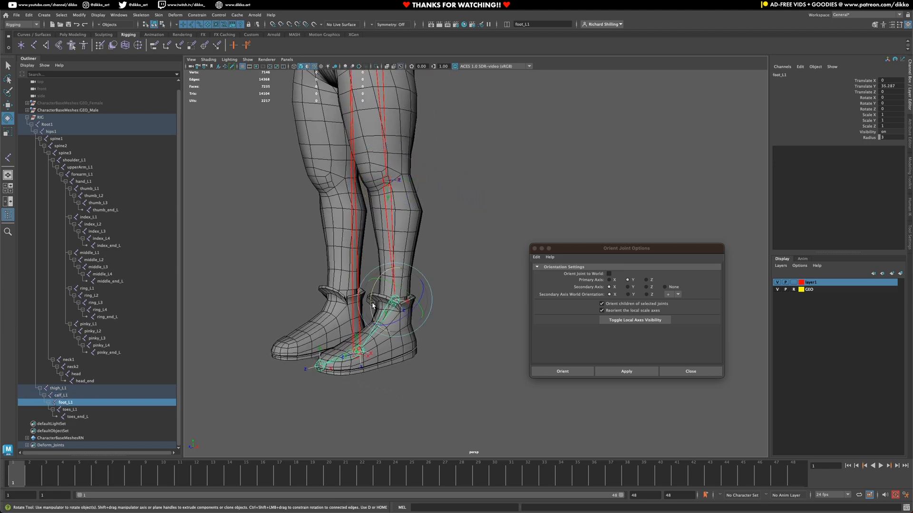
pyautogui.moveTo(373, 306); pyautogui.dragTo(372, 309)
pyautogui.hotkey('ctrl', 'z')
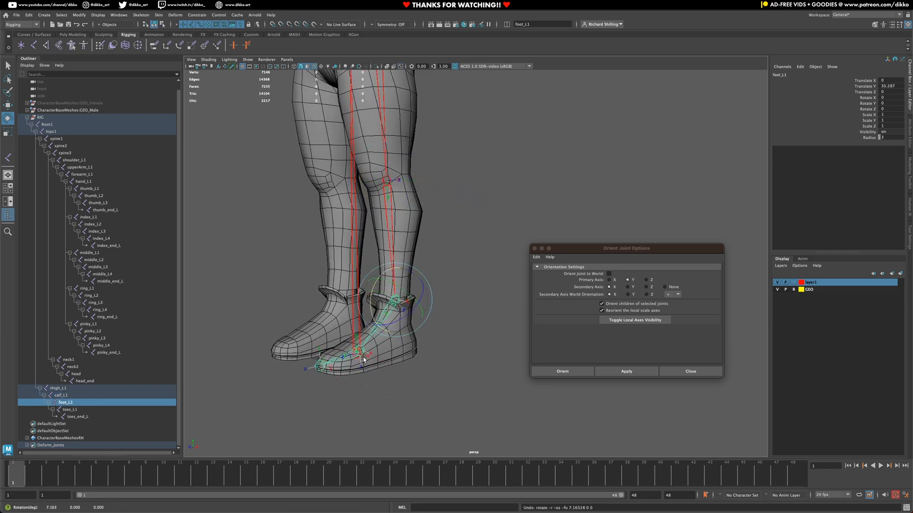
pyautogui.click(334, 361)
pyautogui.moveTo(334, 360); pyautogui.dragTo(338, 336)
pyautogui.hotkey('ctrl', 'z')
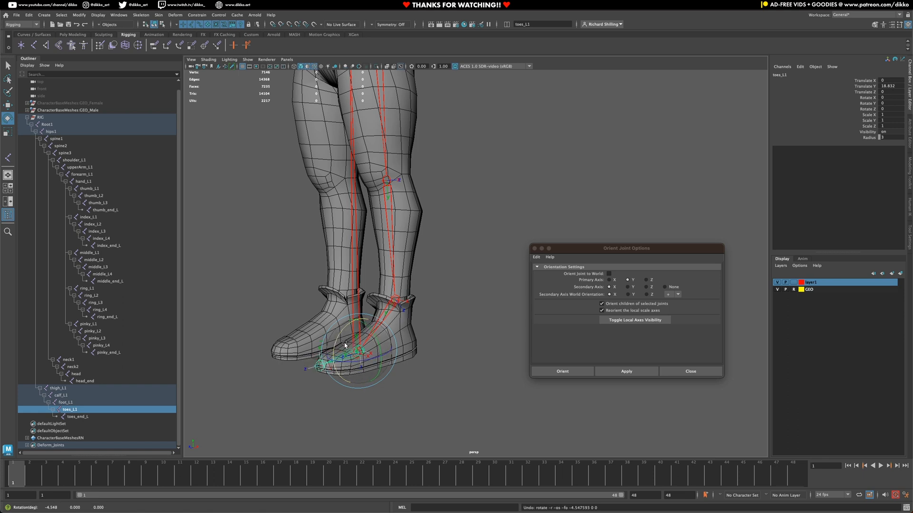
# Step: Re-check the toes by tilting toes_L1 upward, then undo the rotation
pyautogui.click(389, 314)
pyautogui.keyDown('alt'); pyautogui.moveTo(387, 378); pyautogui.dragTo(400, 323, button='middle'); pyautogui.keyUp('alt')
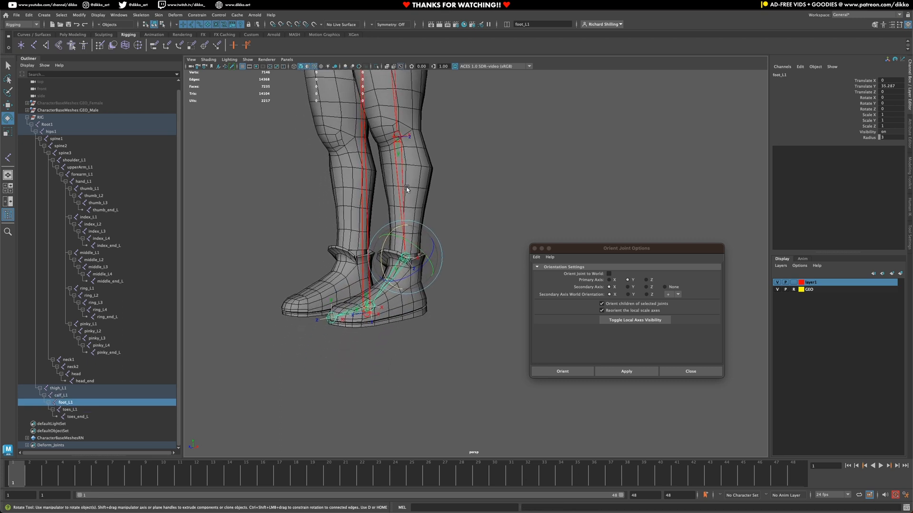
pyautogui.keyDown('alt'); pyautogui.moveTo(409, 253); pyautogui.dragTo(418, 294, button='middle'); pyautogui.keyUp('alt')
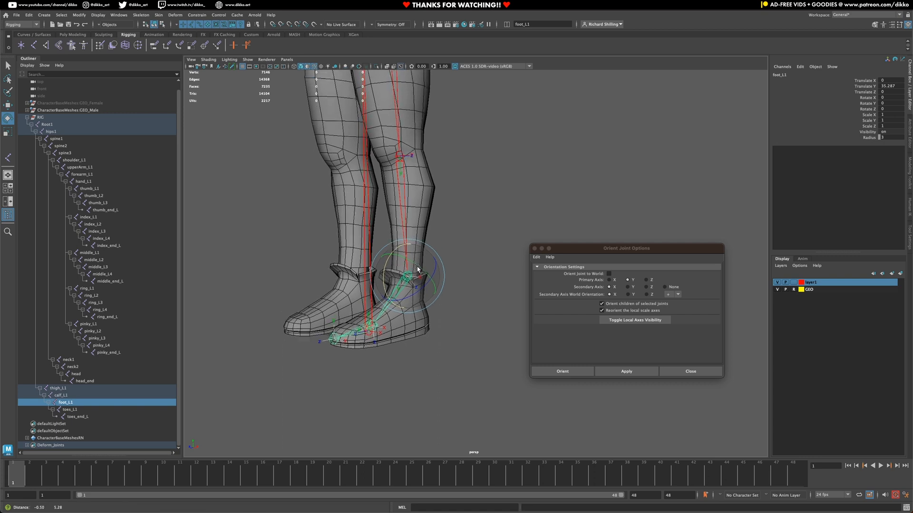
pyautogui.click(350, 355)
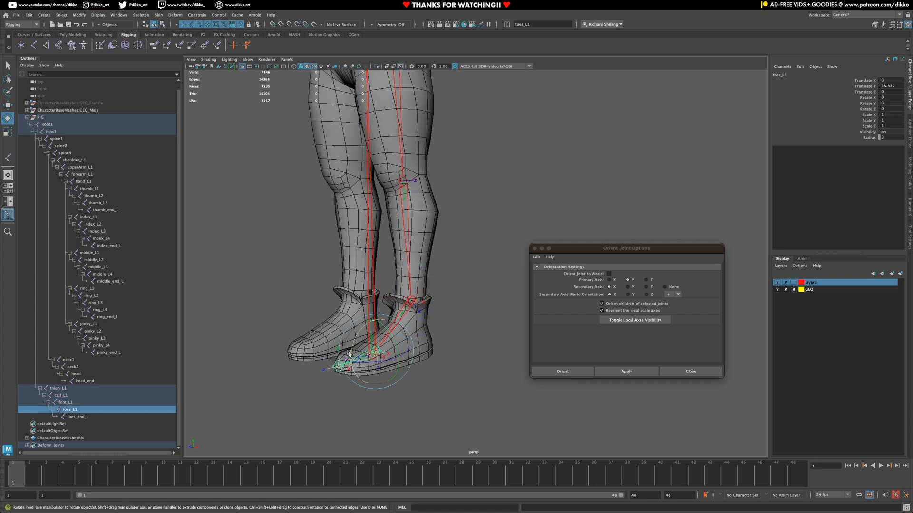
pyautogui.moveTo(350, 355)
pyautogui.mouseDown()
pyautogui.moveTo(355, 340)
pyautogui.moveTo(355, 356)
pyautogui.mouseUp()
pyautogui.hotkey('ctrl', 'z')
# Step: Point foot_L1 down and bend toes_L1 down, undoing both so the leg rests straight
pyautogui.click(409, 235)
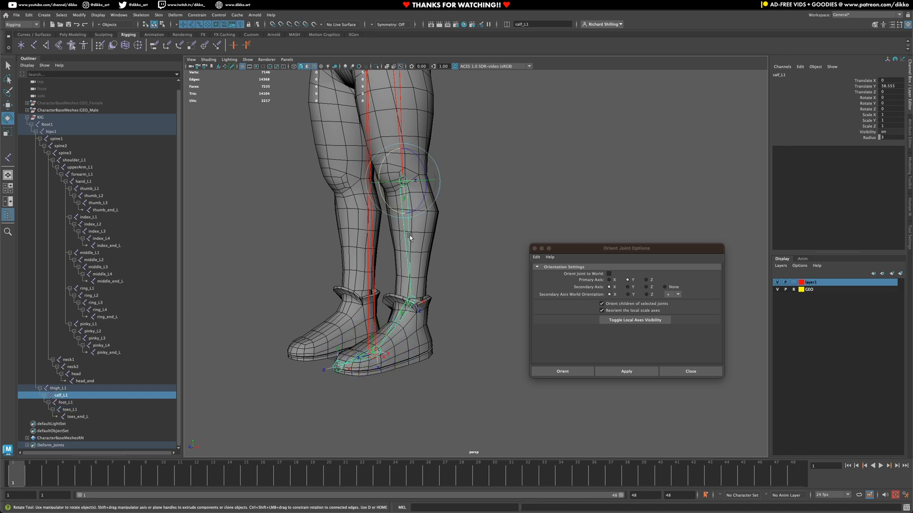
pyautogui.click(399, 322)
pyautogui.moveTo(399, 333); pyautogui.dragTo(399, 370)
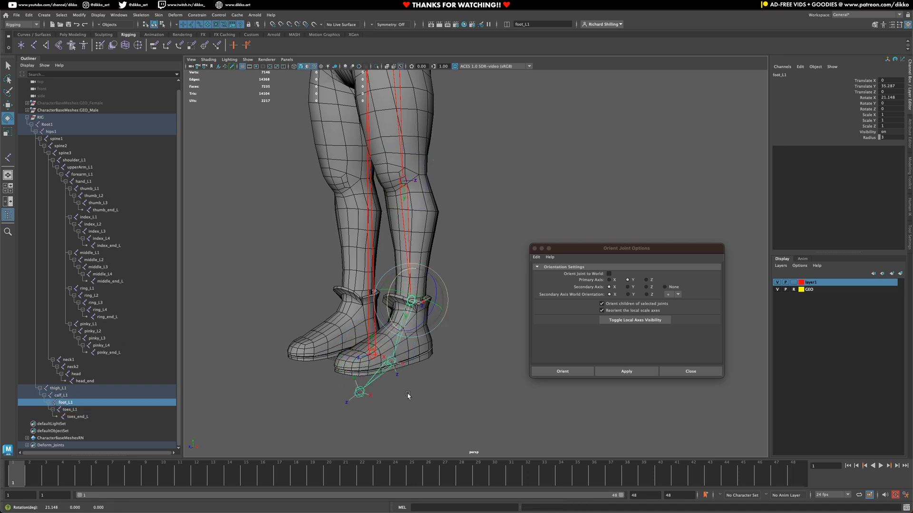
pyautogui.hotkey('ctrl', 'z')
pyautogui.click(357, 361)
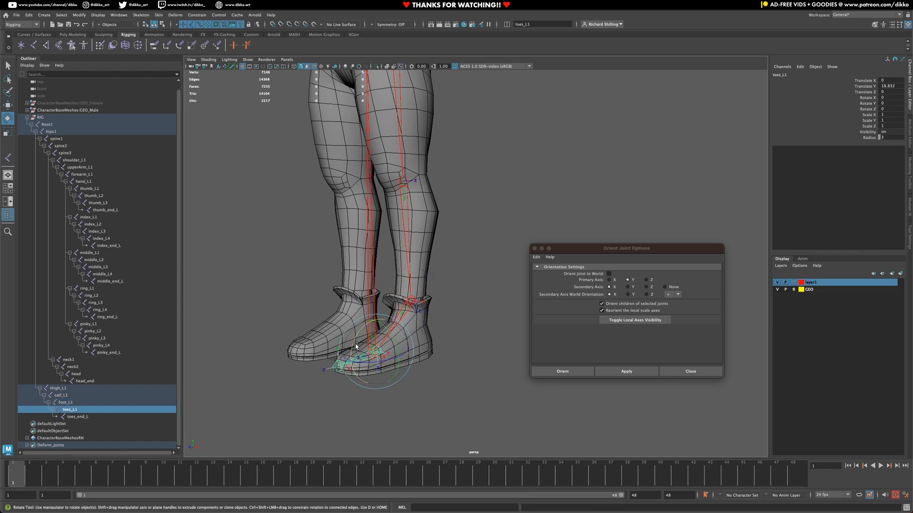
pyautogui.moveTo(354, 344); pyautogui.dragTo(353, 358)
pyautogui.hotkey('ctrl', 'z')
pyautogui.keyDown('alt'); pyautogui.moveTo(418, 295); pyautogui.dragTo(419, 392, button='middle'); pyautogui.keyUp('alt')
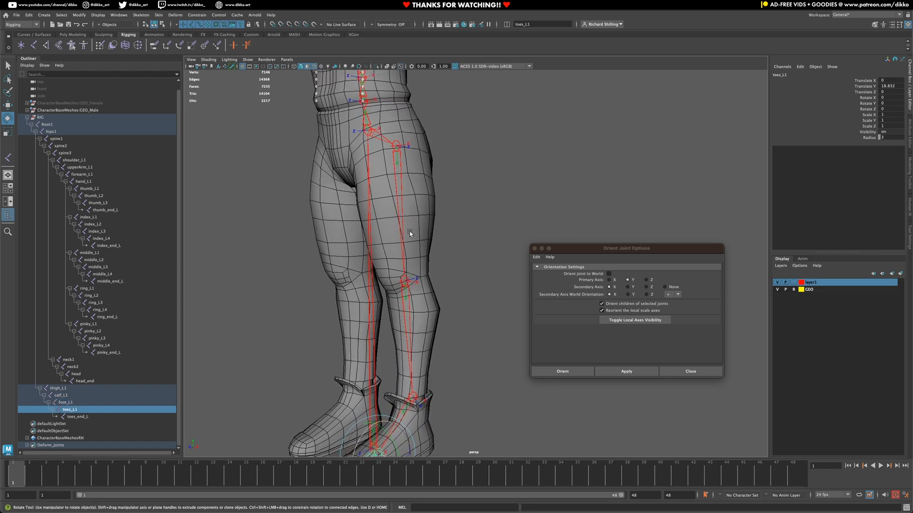
pyautogui.scroll(-4, 409, 231)
pyautogui.keyDown('alt'); pyautogui.moveTo(408, 246); pyautogui.dragTo(409, 284, button='middle'); pyautogui.keyUp('alt')
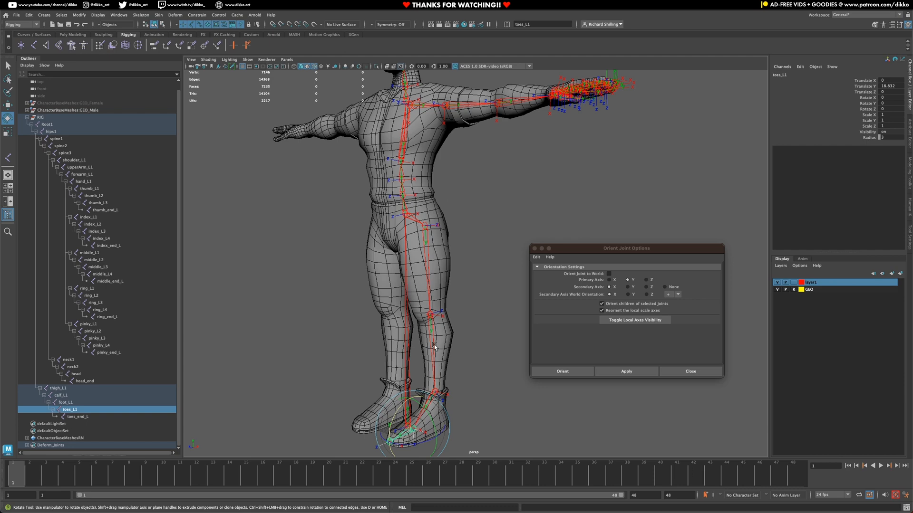
pyautogui.keyDown('alt'); pyautogui.moveTo(418, 115); pyautogui.dragTo(429, 256, button='middle'); pyautogui.keyUp('alt')
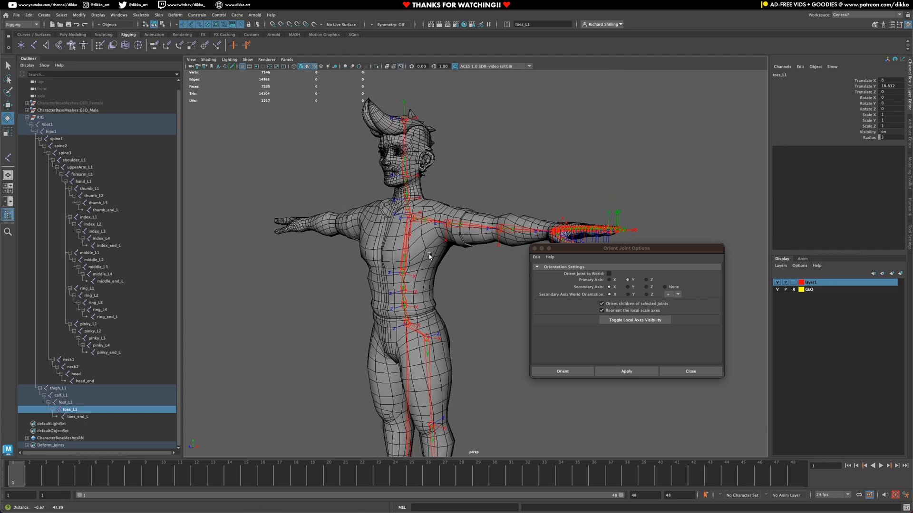
pyautogui.keyDown('alt'); pyautogui.moveTo(410, 321); pyautogui.dragTo(399, 225, button='middle'); pyautogui.keyUp('alt')
pyautogui.keyDown('alt'); pyautogui.moveTo(401, 247); pyautogui.dragTo(413, 274); pyautogui.keyUp('alt')
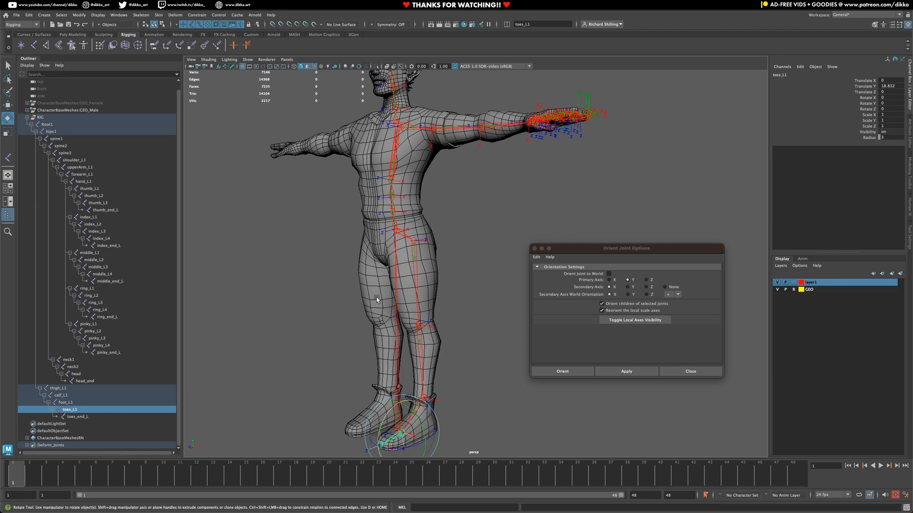
pyautogui.keyDown('alt'); pyautogui.moveTo(500, 173); pyautogui.dragTo(493, 223, button='middle'); pyautogui.keyUp('alt')
pyautogui.keyDown('alt'); pyautogui.moveTo(491, 276); pyautogui.dragTo(504, 176, button='middle'); pyautogui.keyUp('alt')
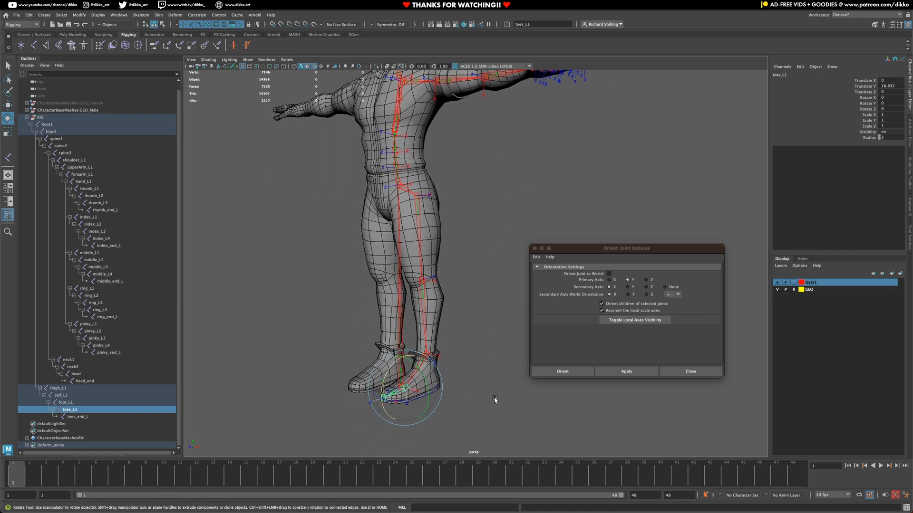